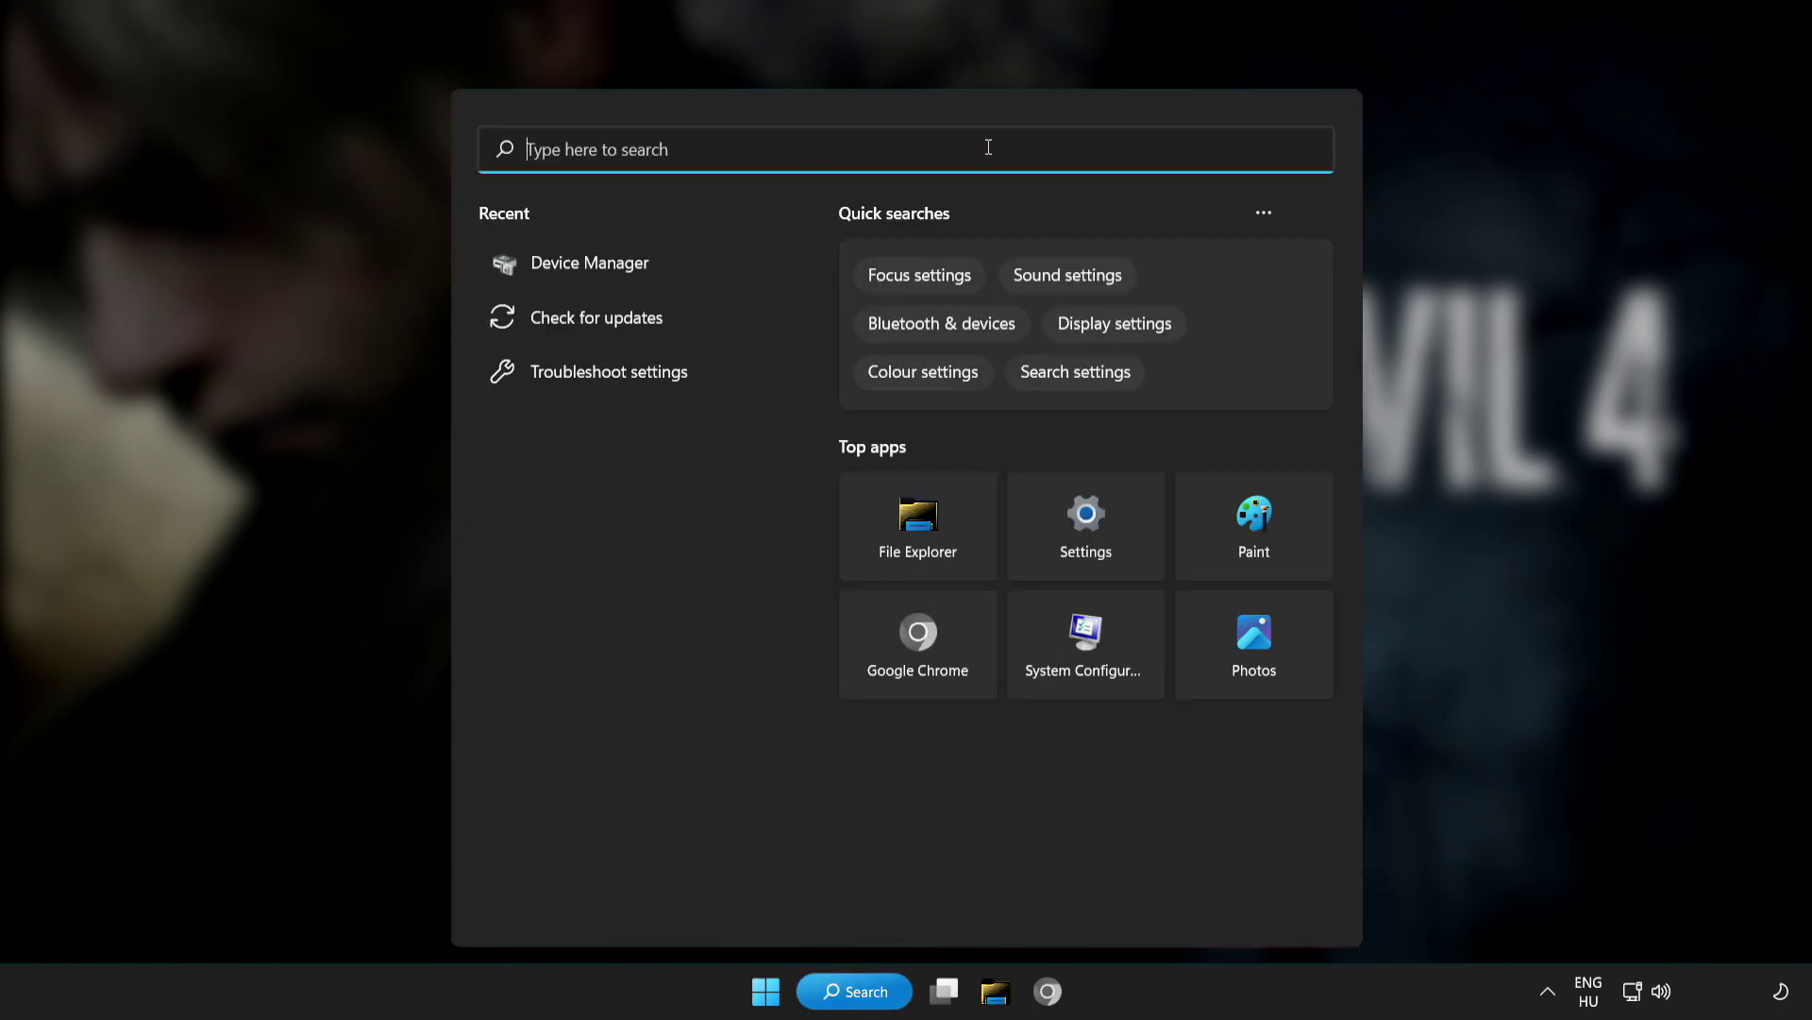
# Step: Search Windows for "device manager", open Device Manager and maximize its window
pyautogui.write('device m')
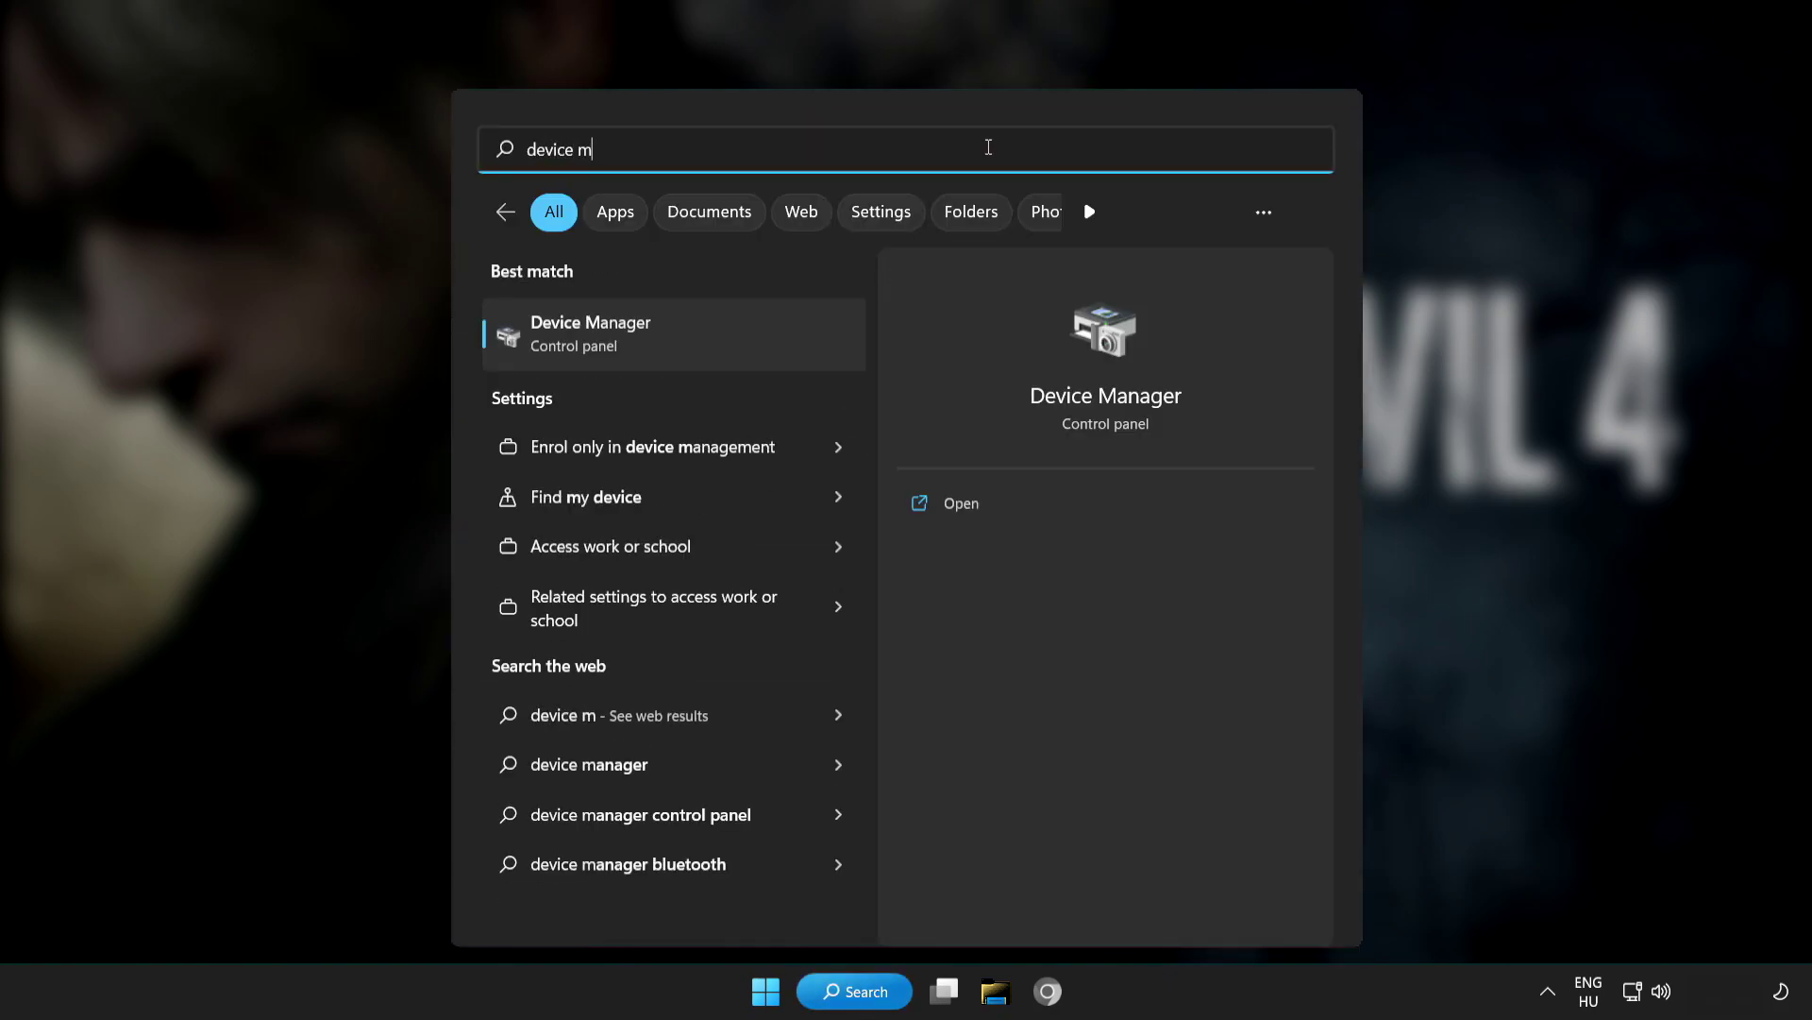
pyautogui.write('anager')
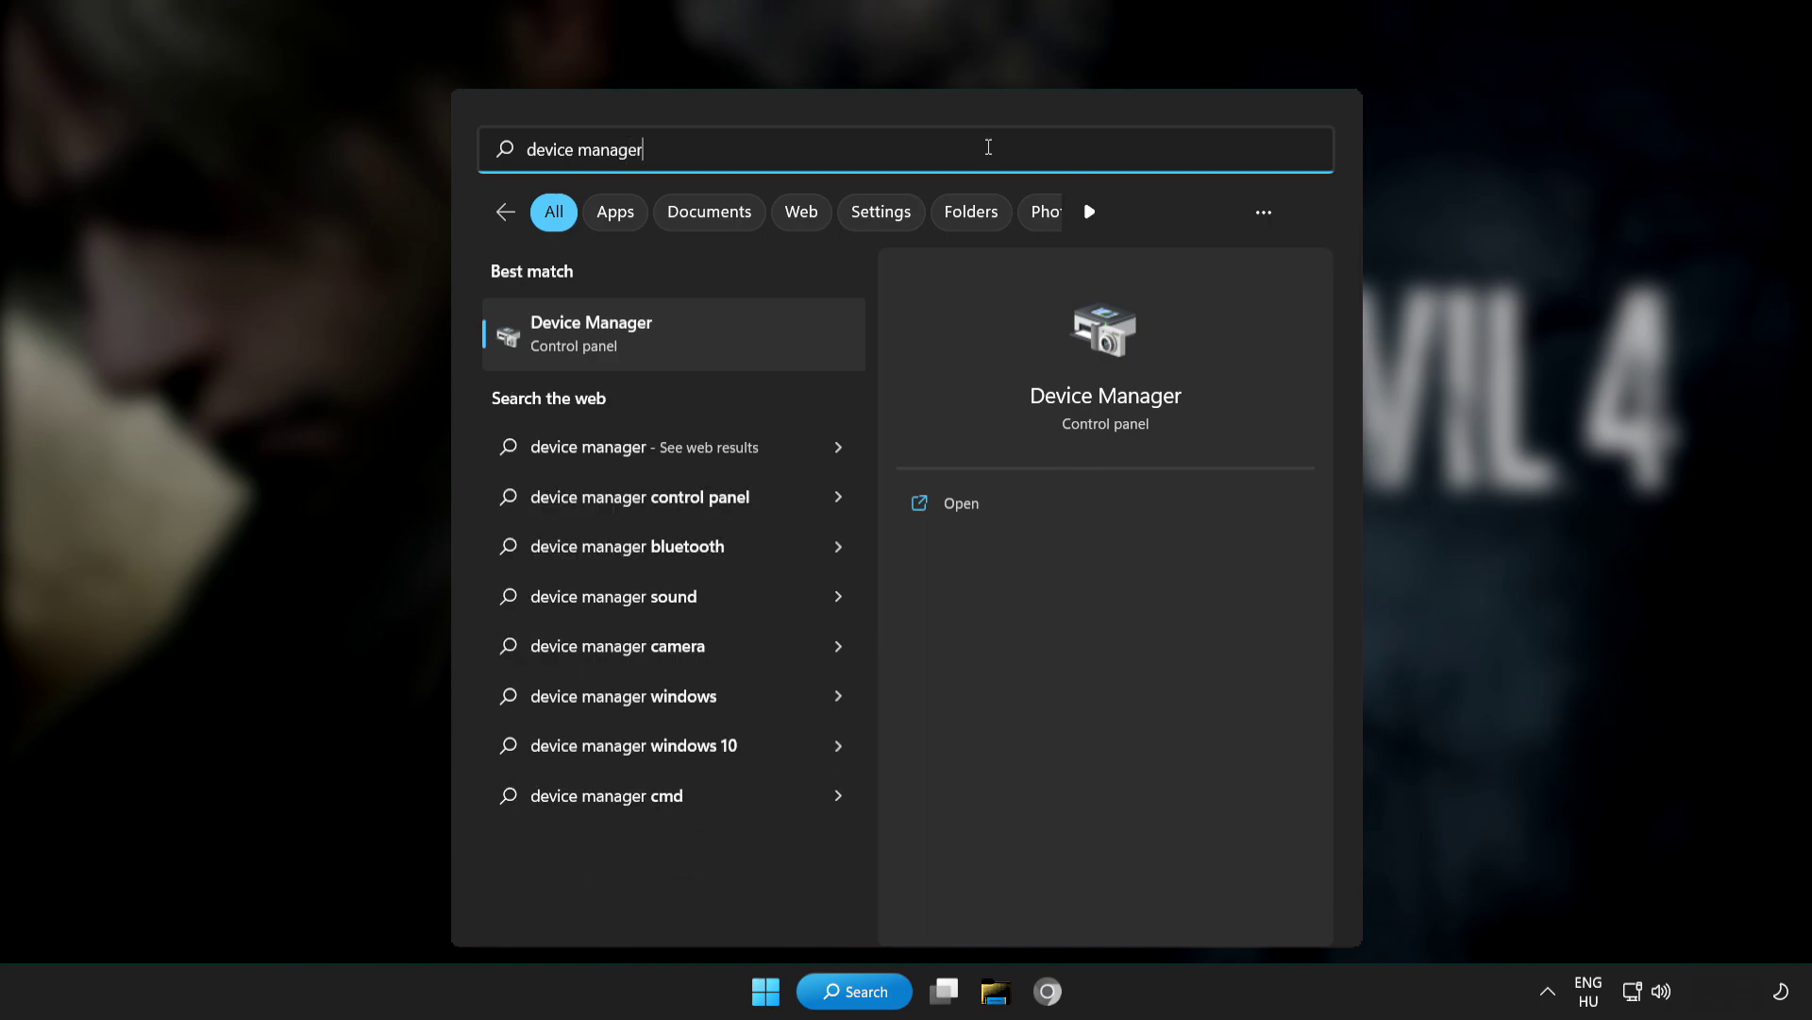
pyautogui.click(753, 340)
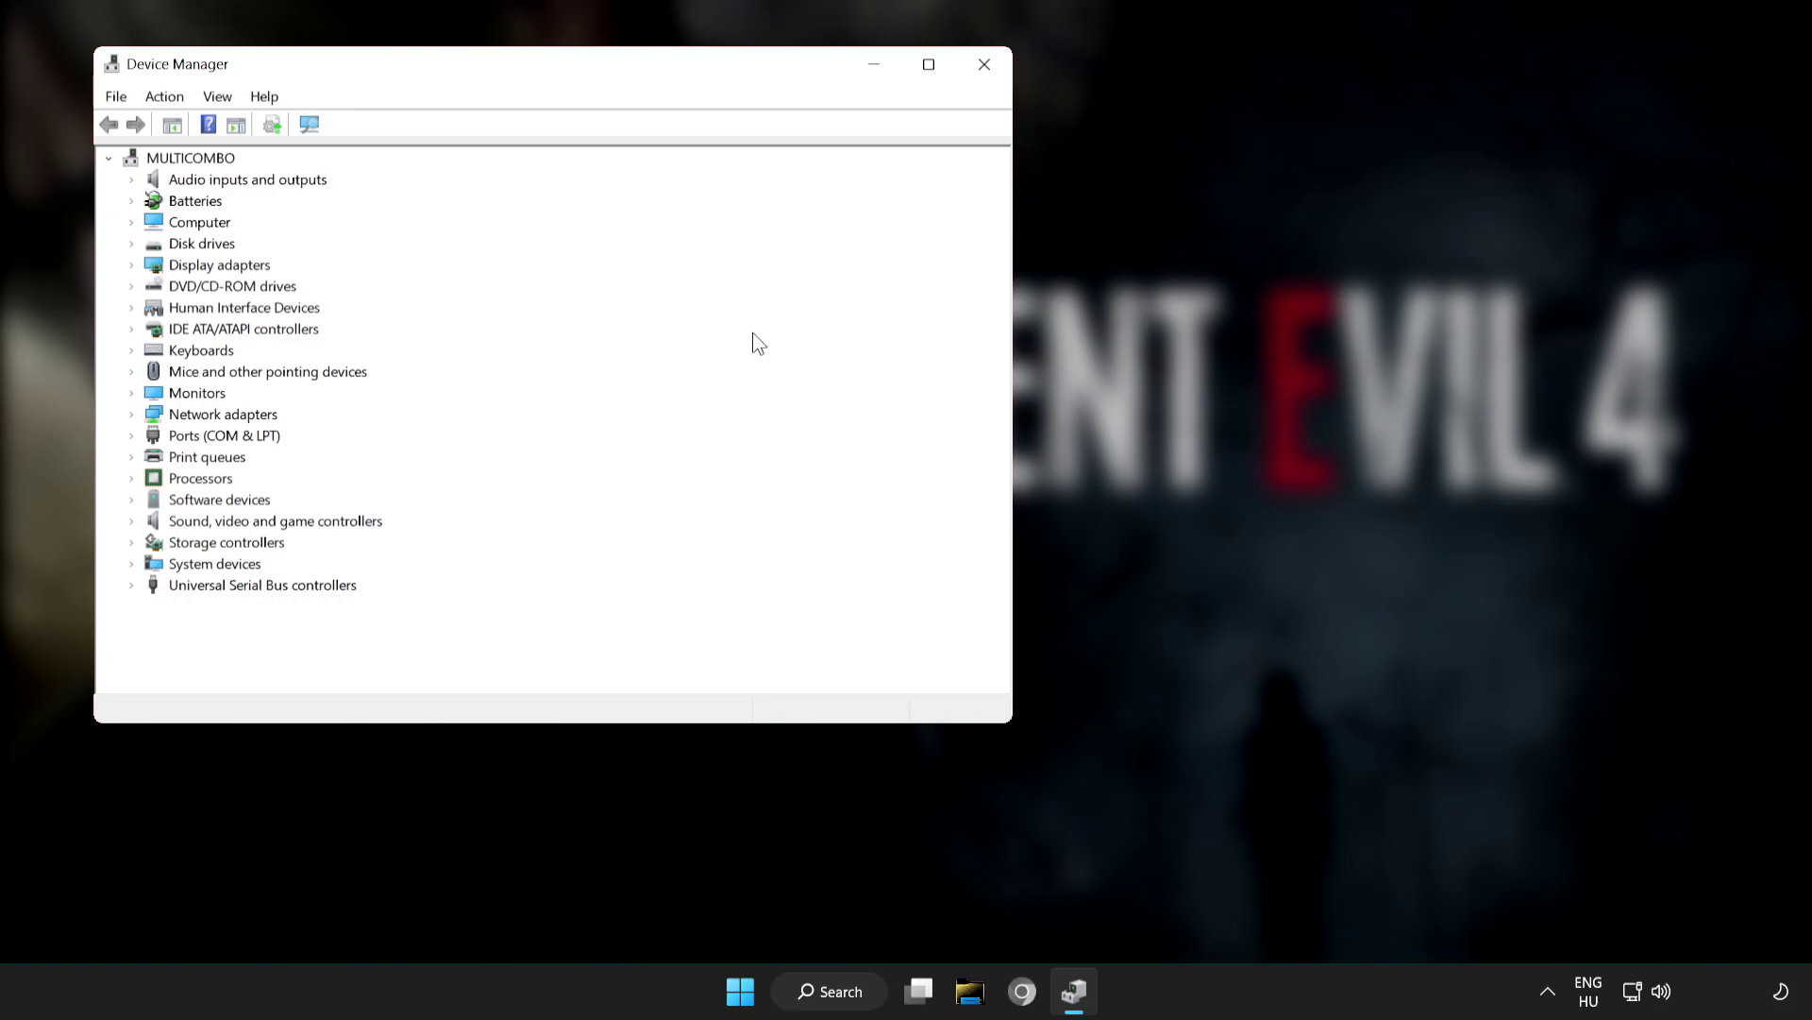
pyautogui.click(928, 68)
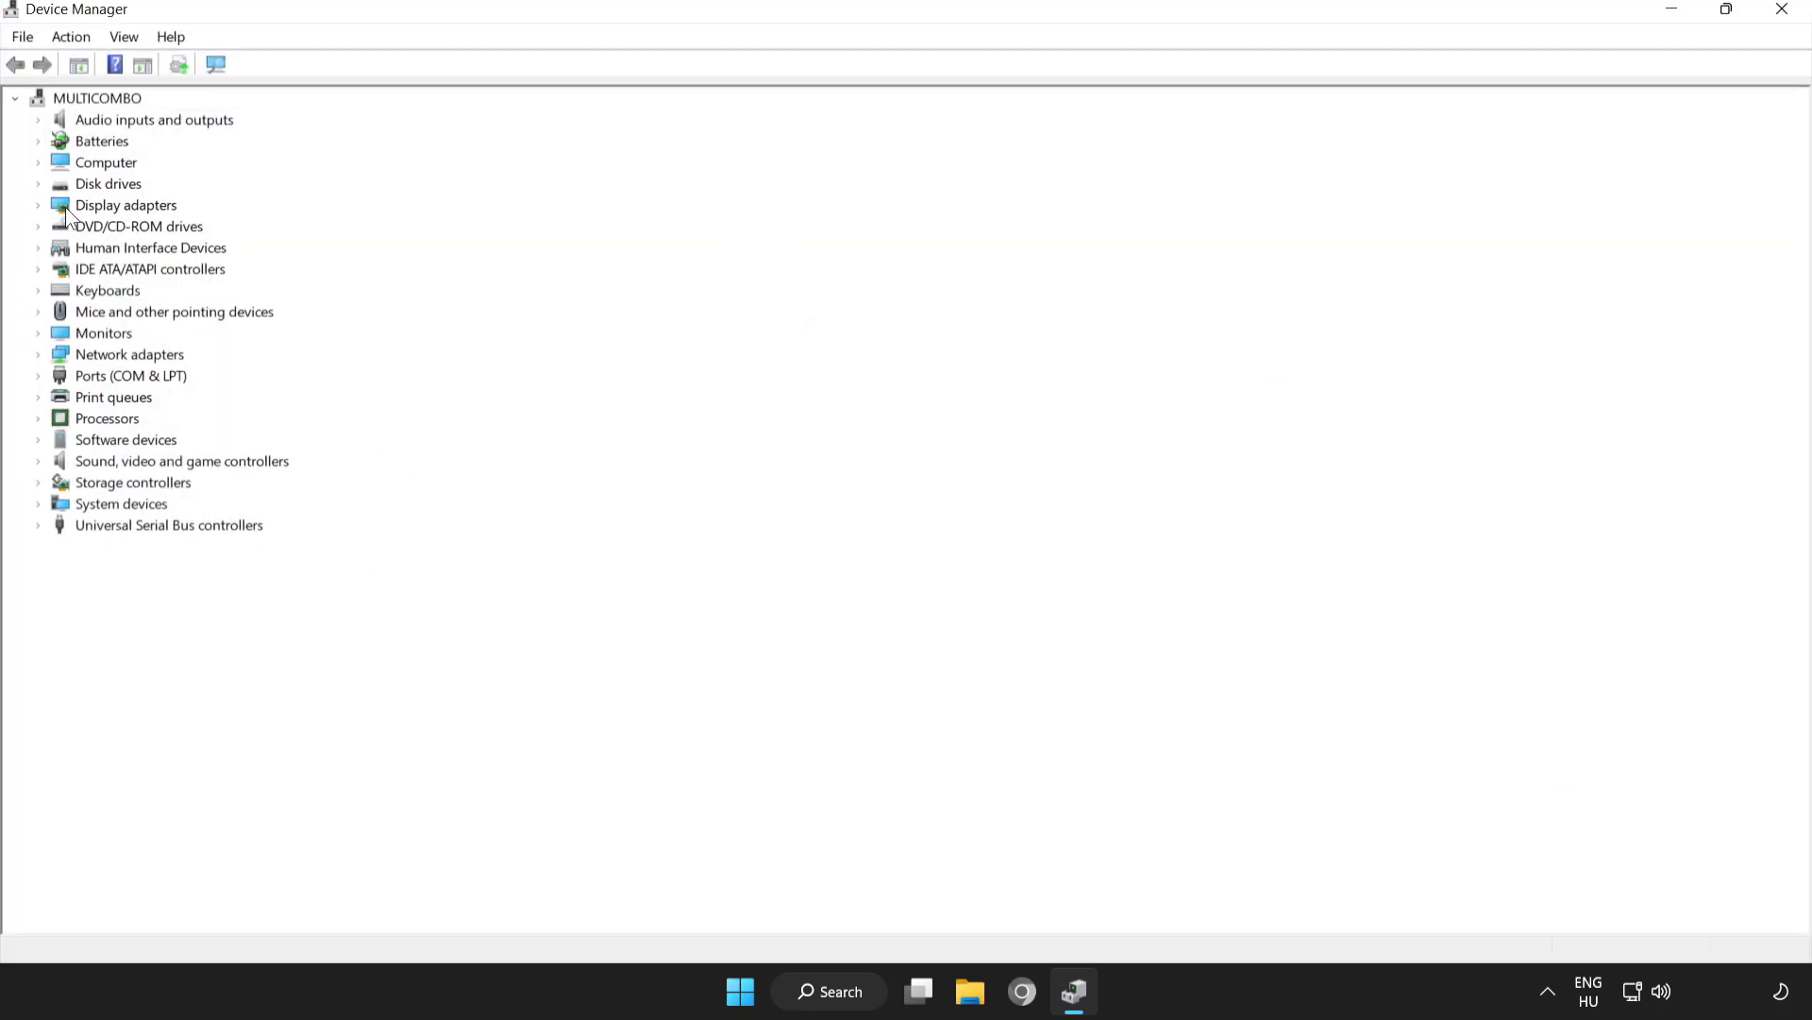
# Step: Run an automatic driver update for the VMware SVGA 3D display adapter, then close Device Manager
pyautogui.click(106, 208)
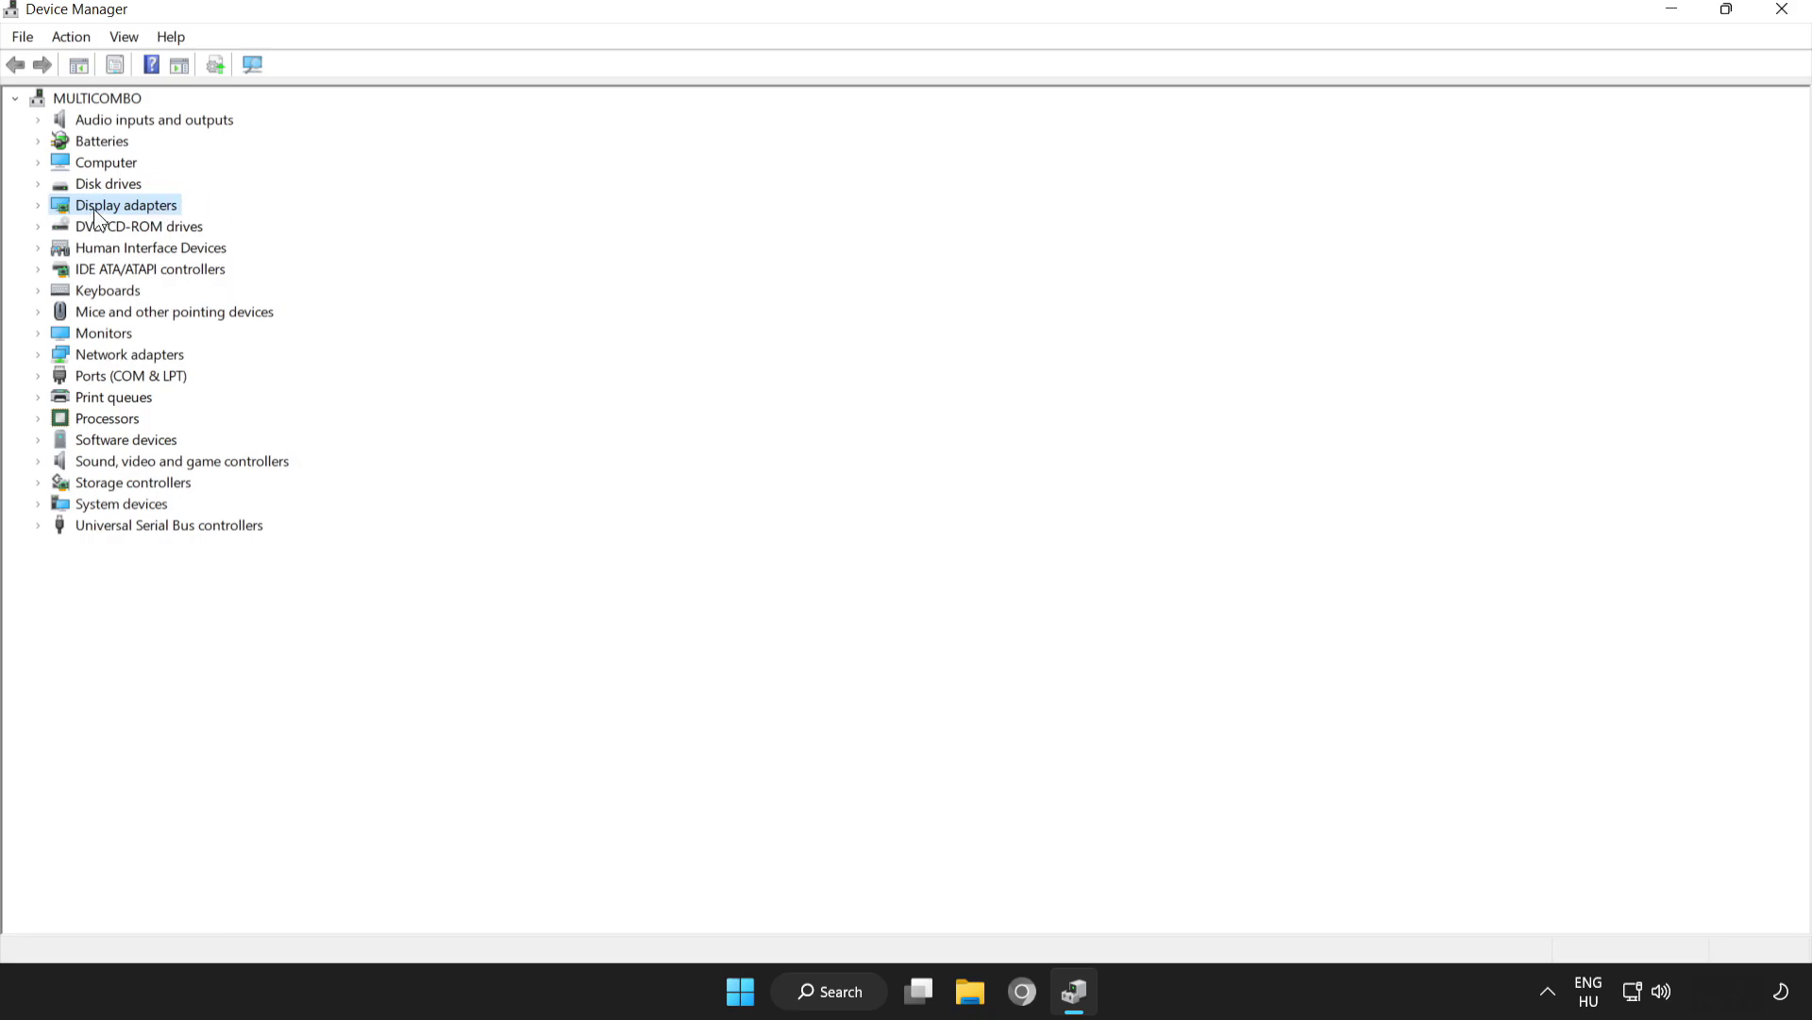
pyautogui.click(37, 206)
pyautogui.click(113, 228)
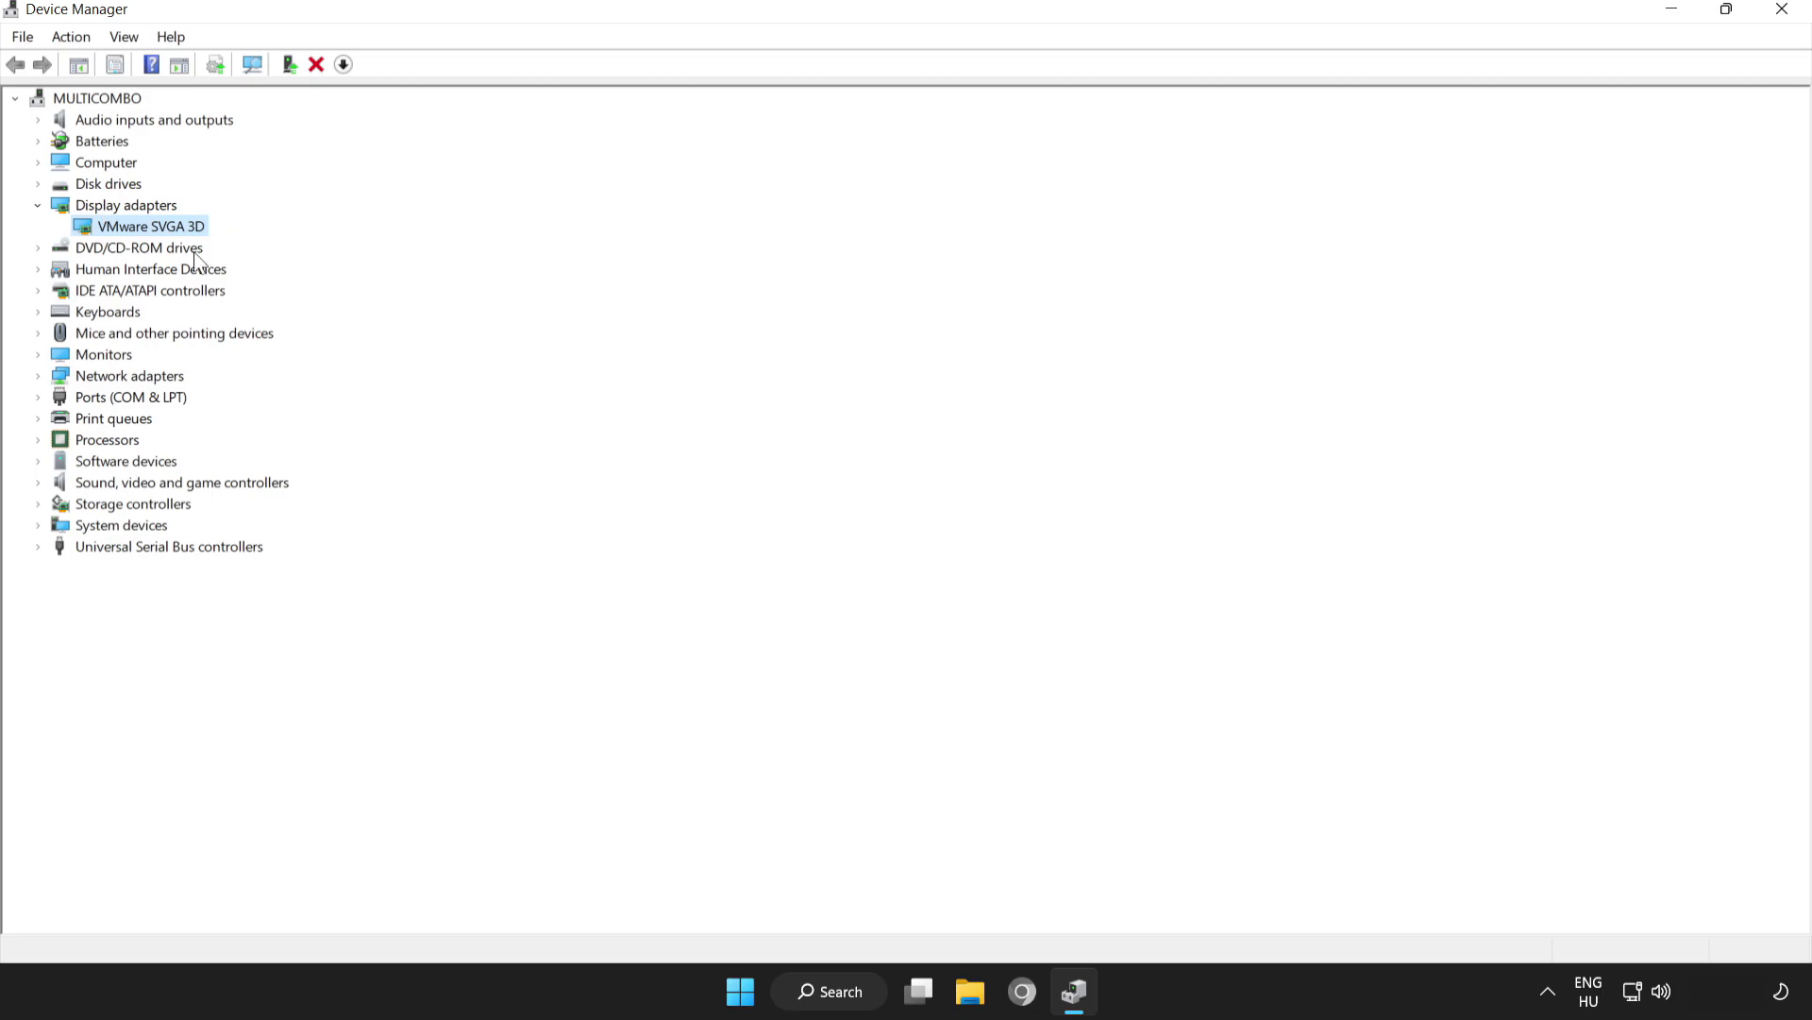
pyautogui.rightClick(136, 227)
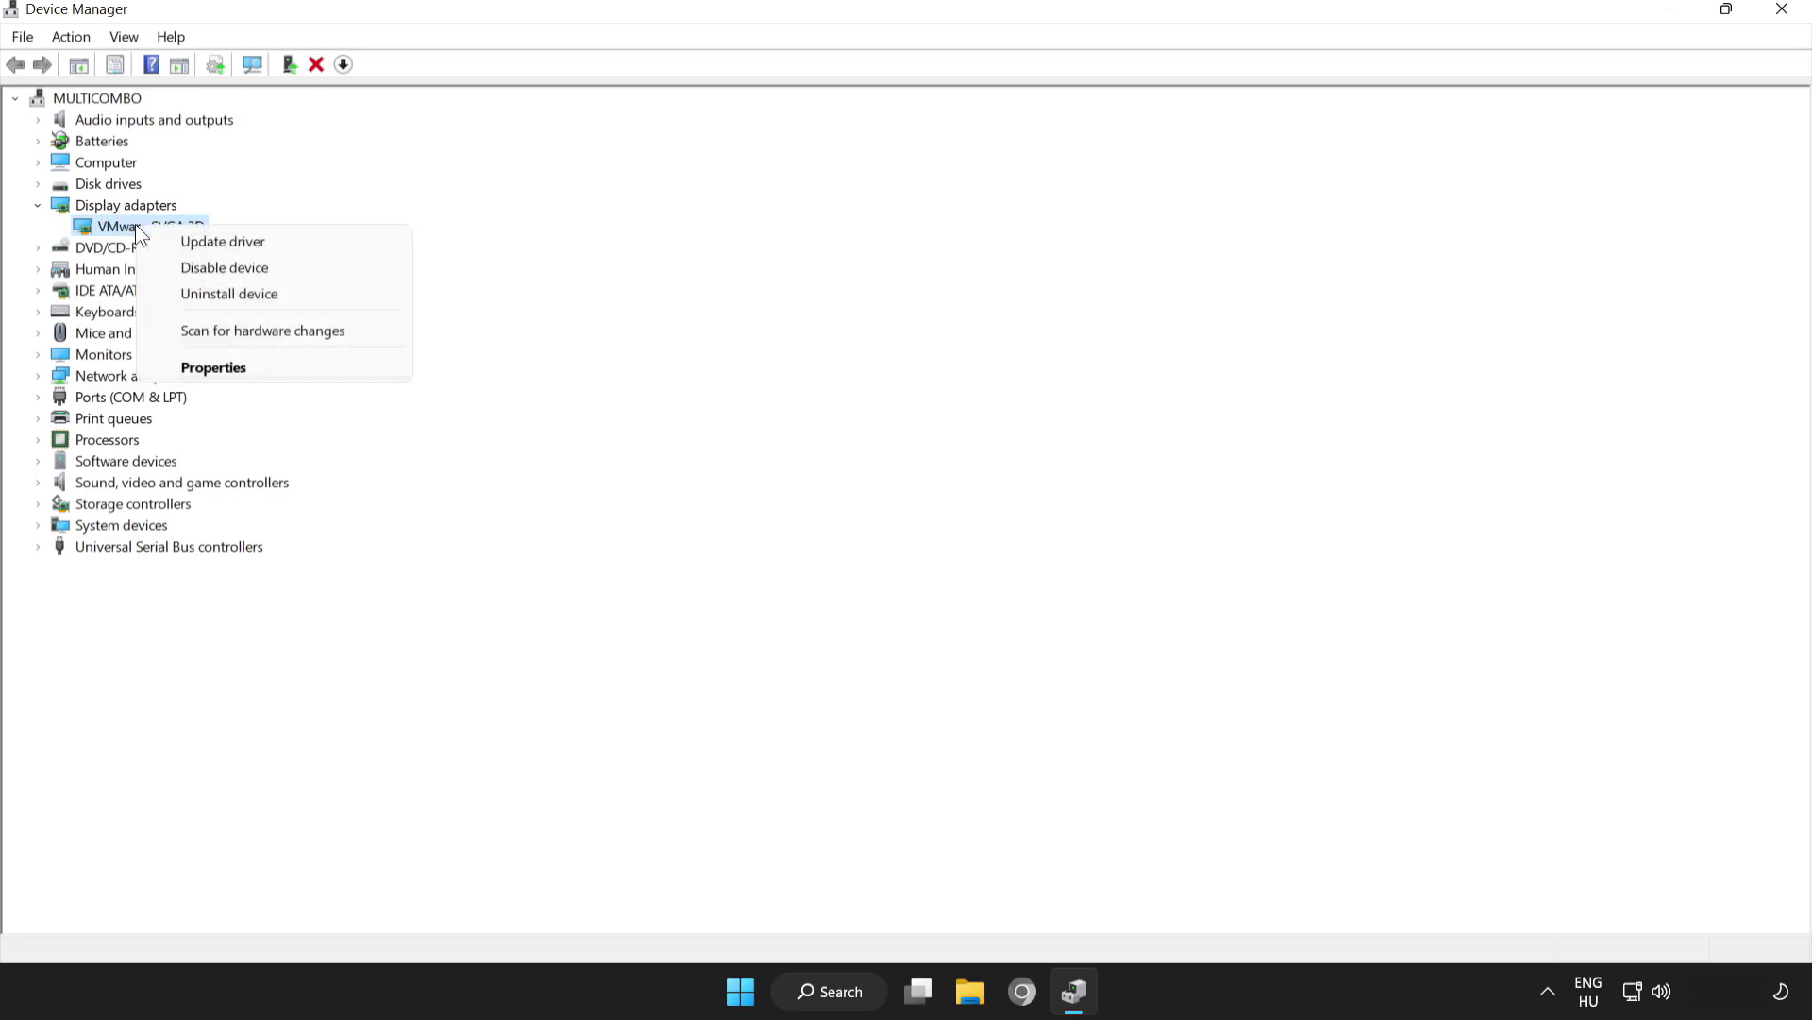
pyautogui.click(223, 242)
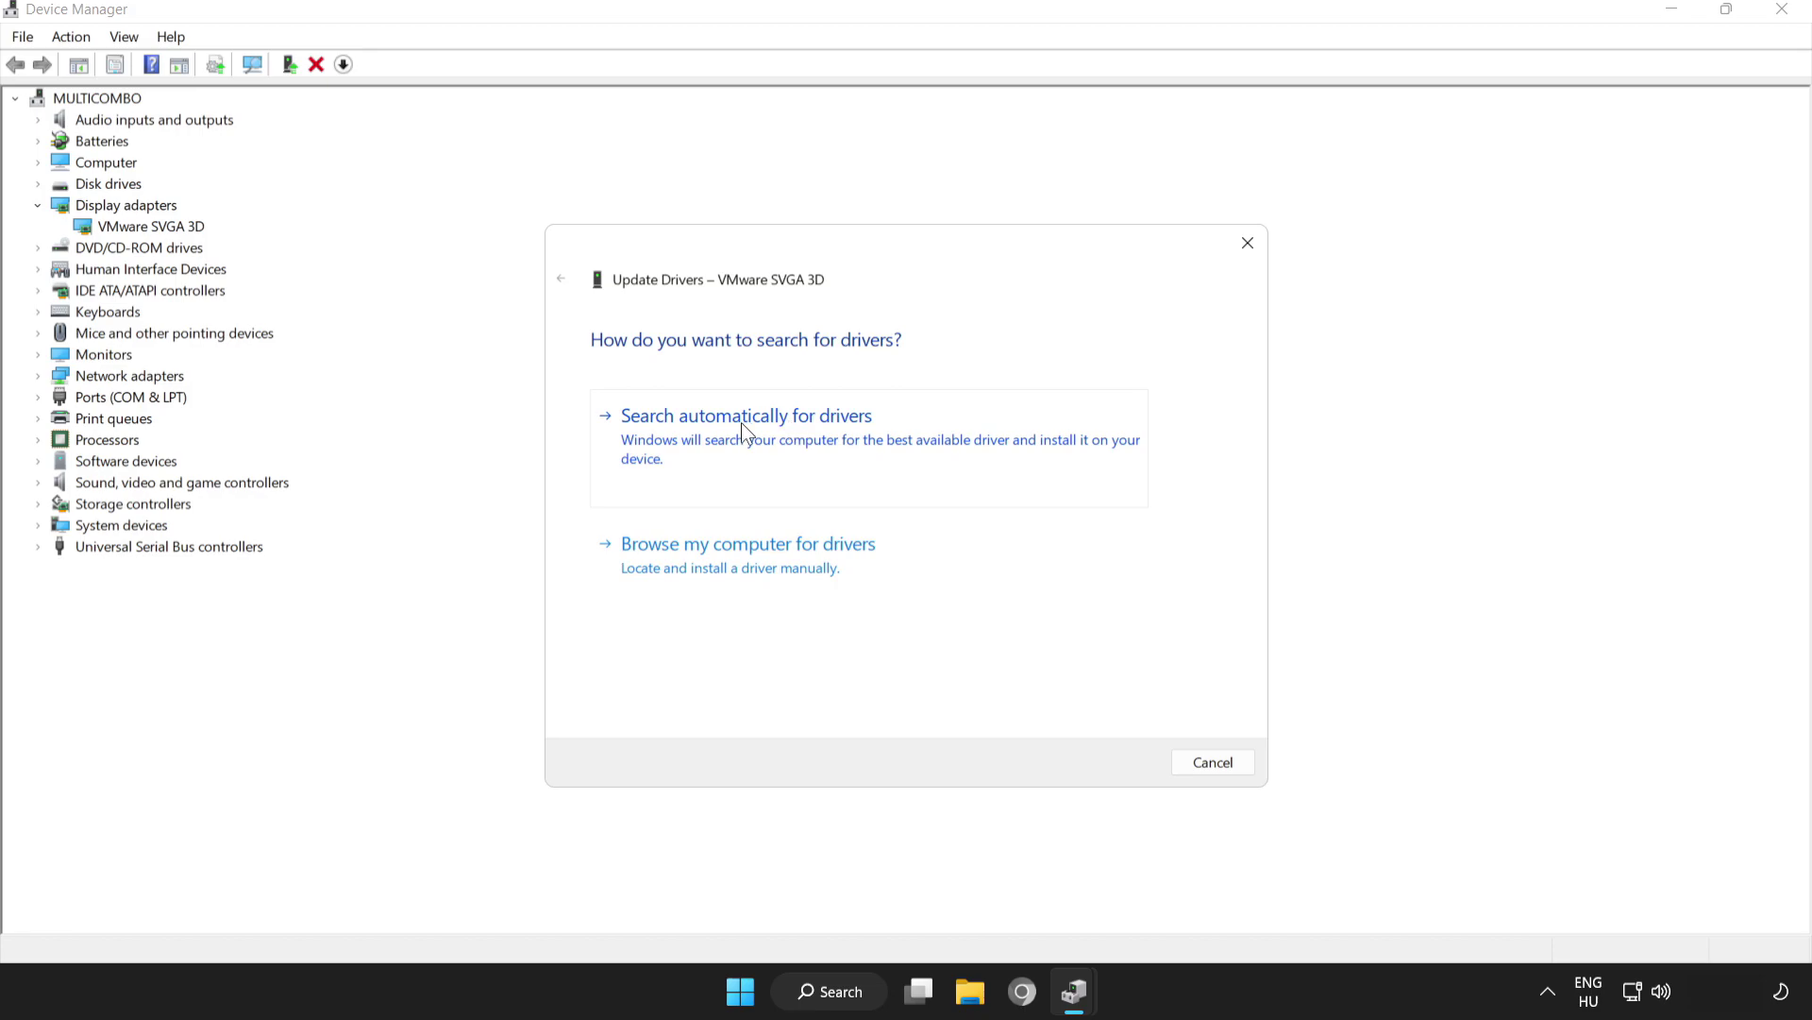
pyautogui.click(772, 430)
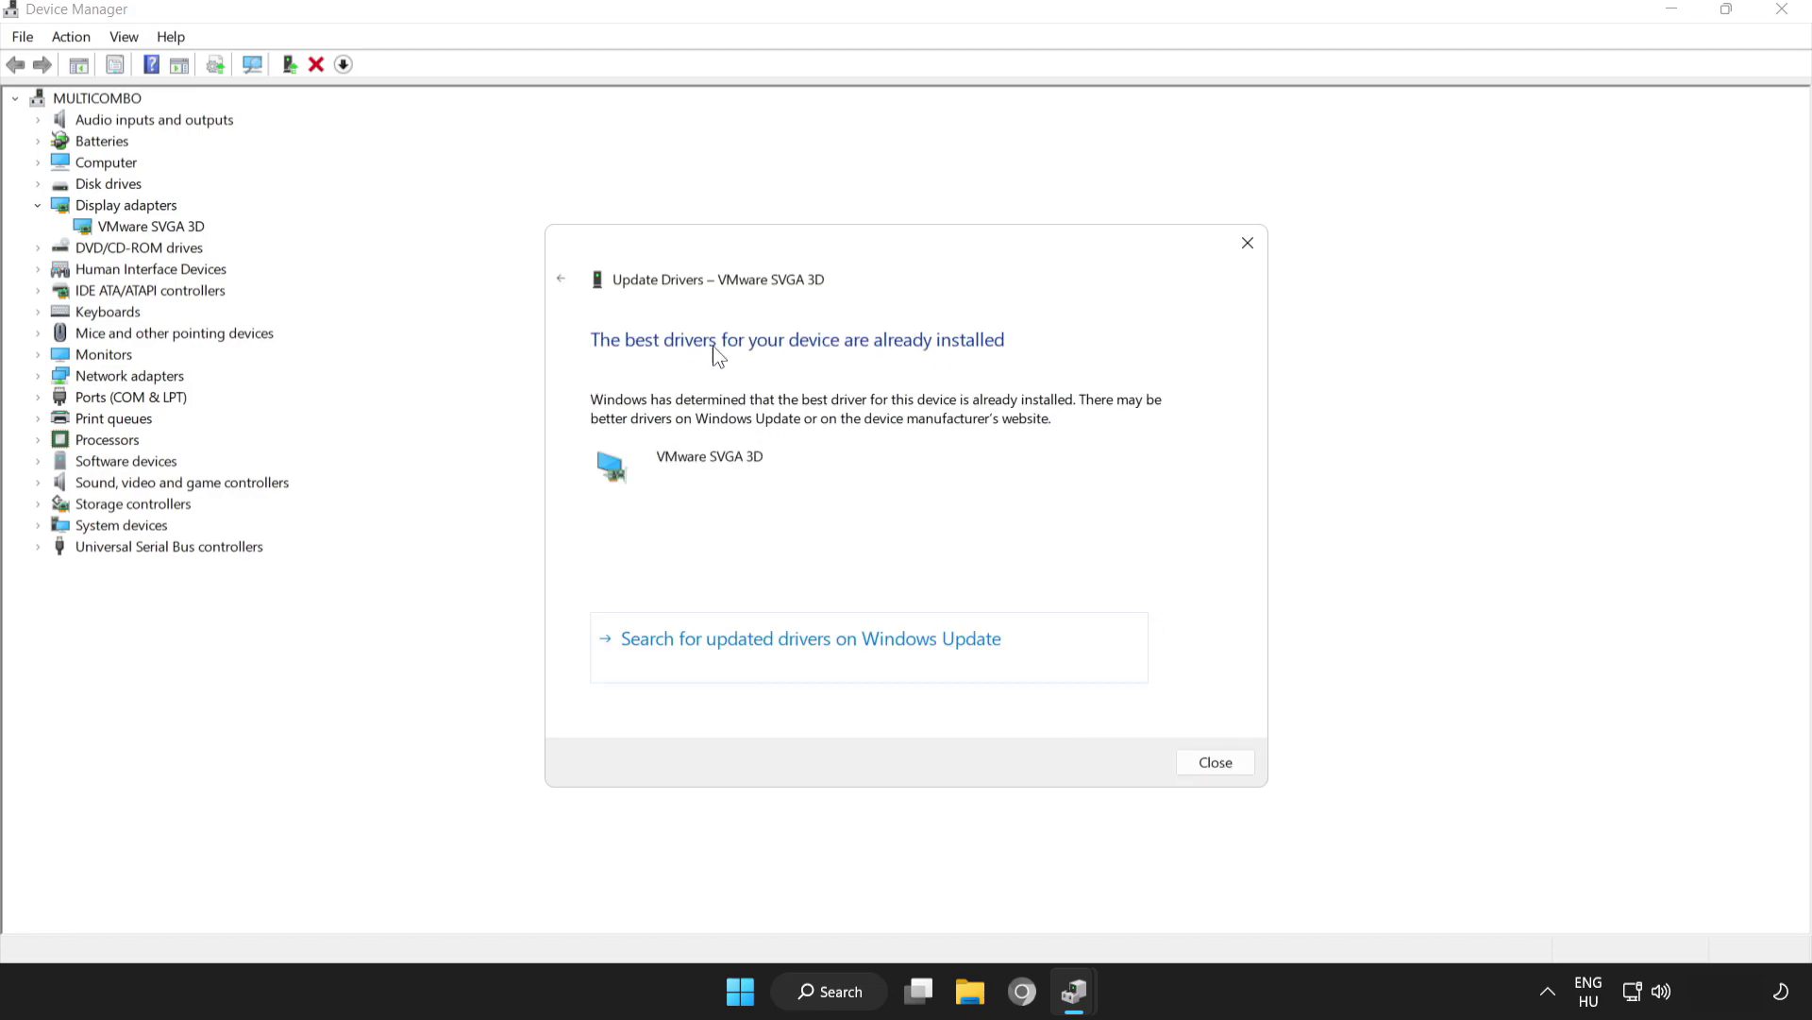
pyautogui.click(1215, 762)
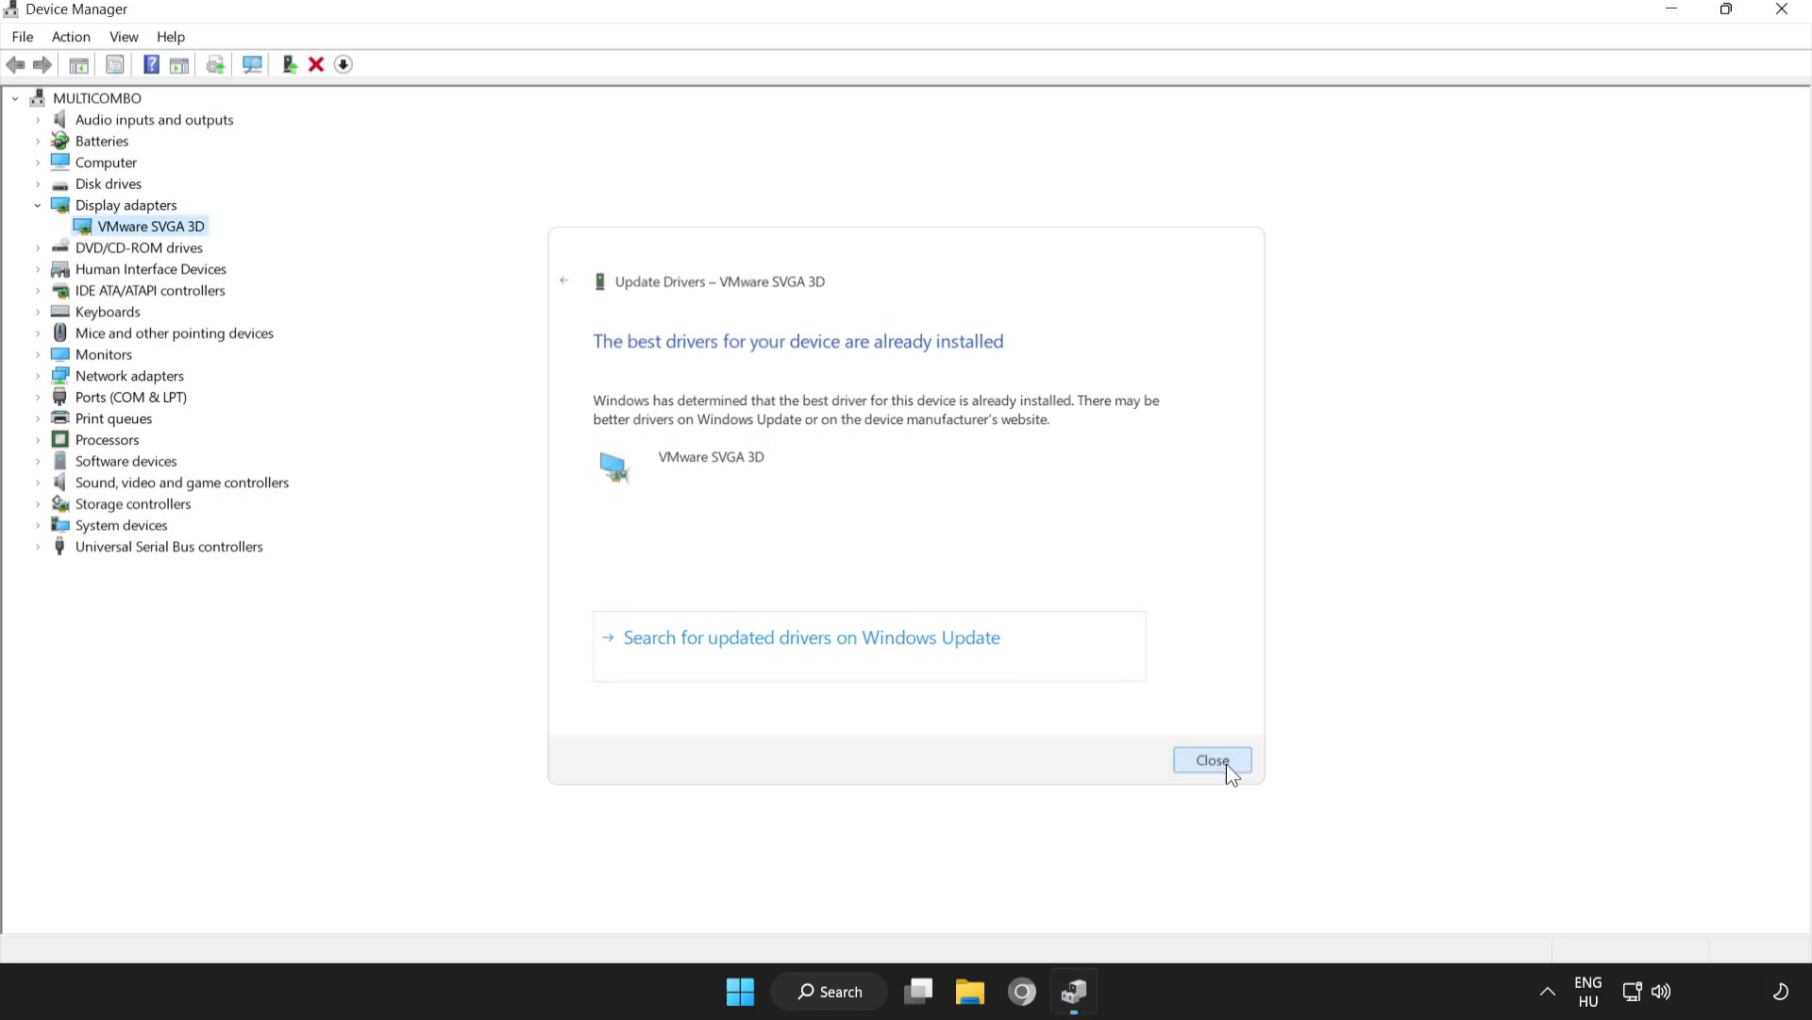
pyautogui.click(1787, 22)
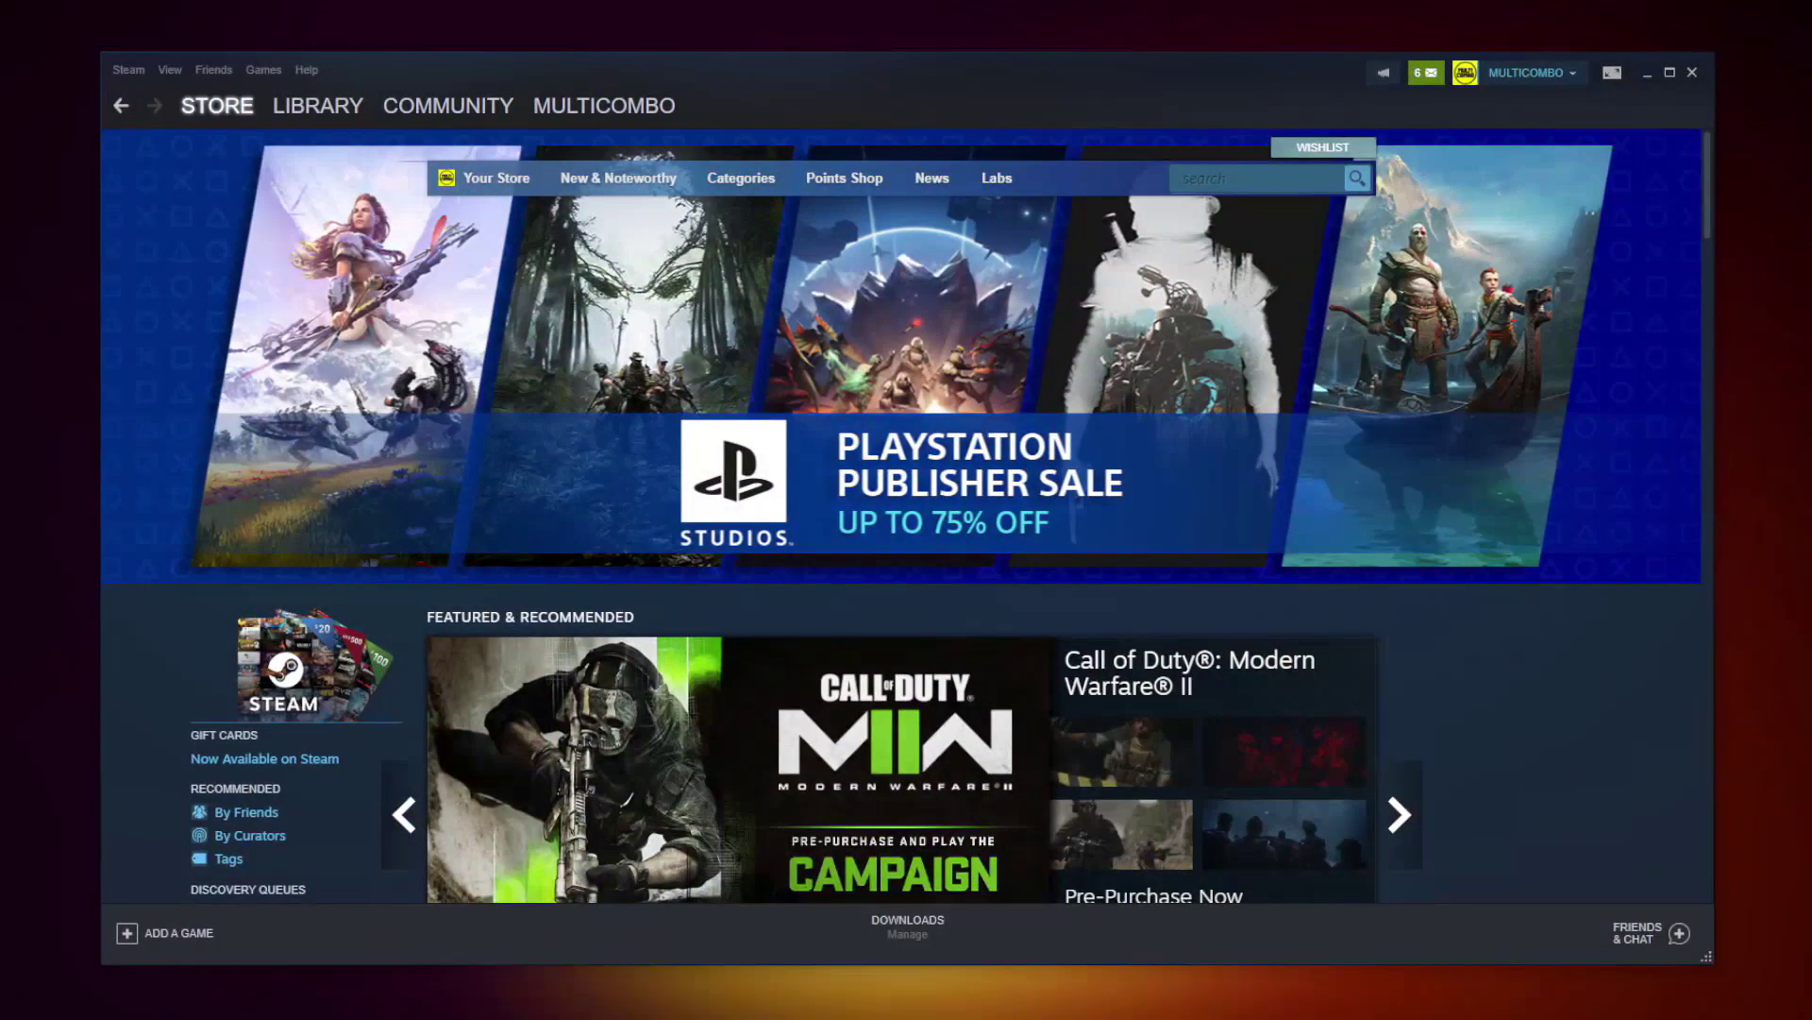
# Step: In the Steam library, open the properties of the game under Favorites and verify the integrity of its local files
pyautogui.click(310, 102)
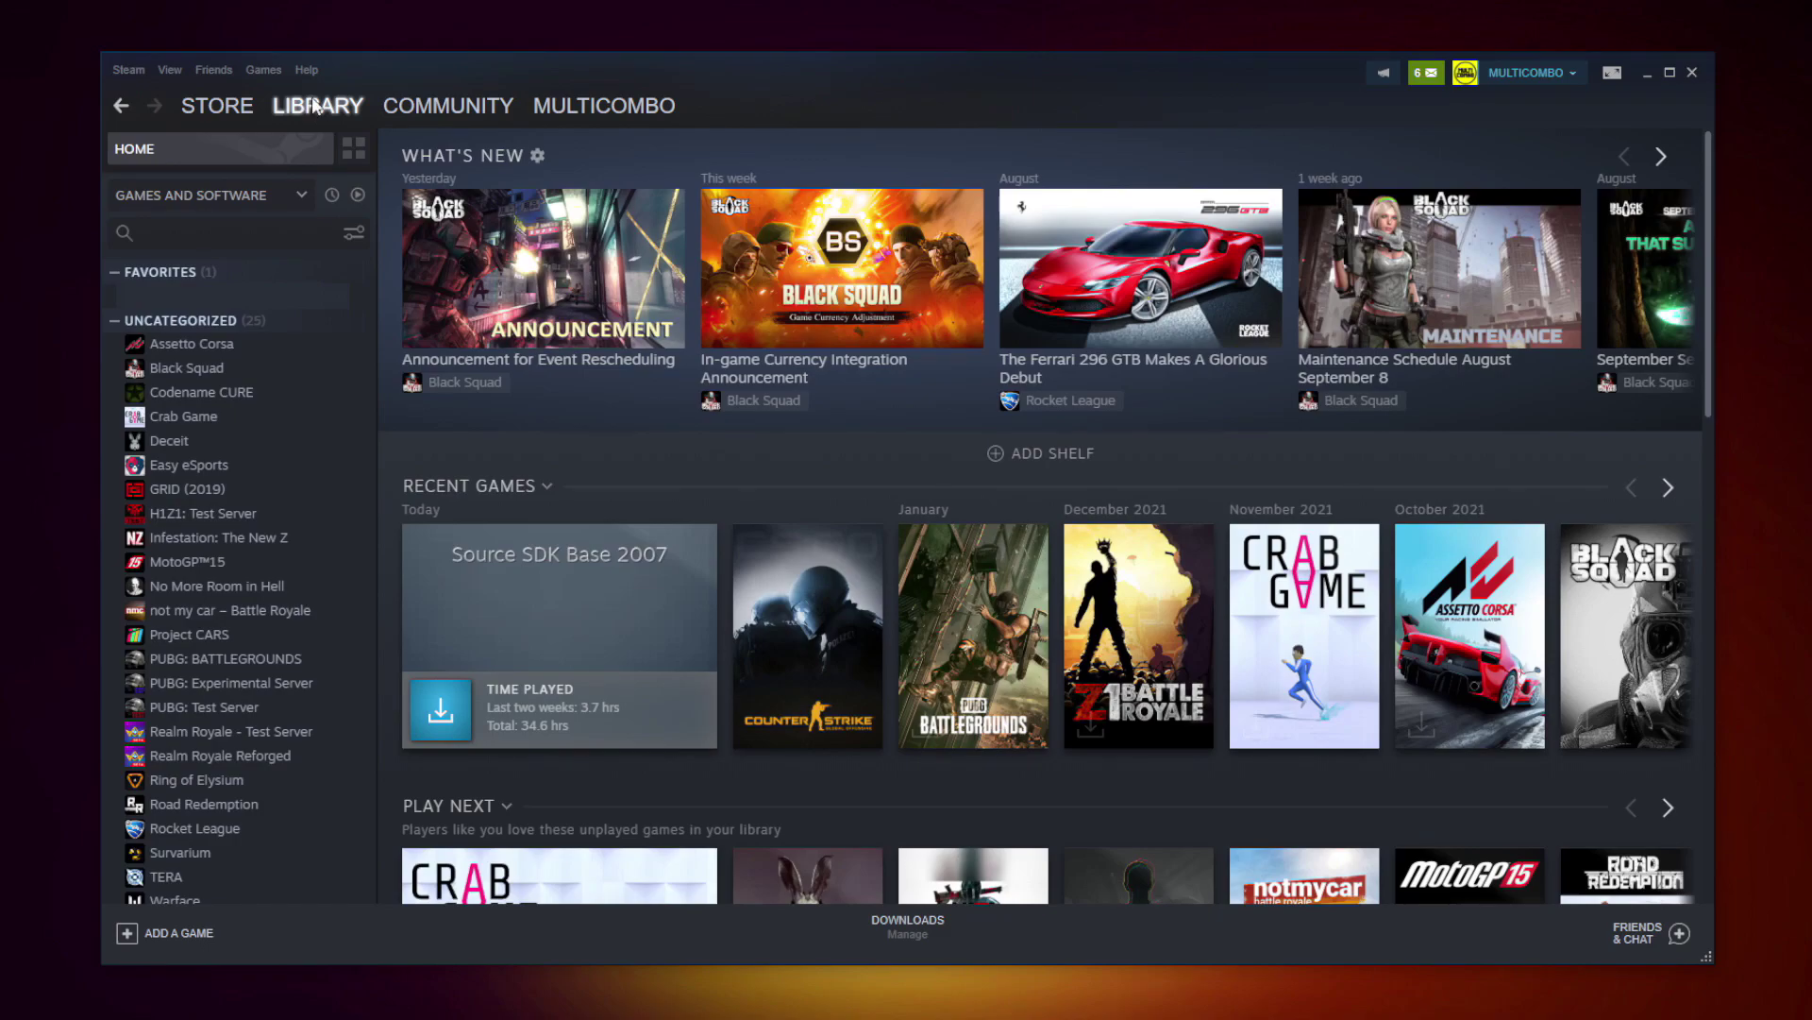
pyautogui.rightClick(355, 300)
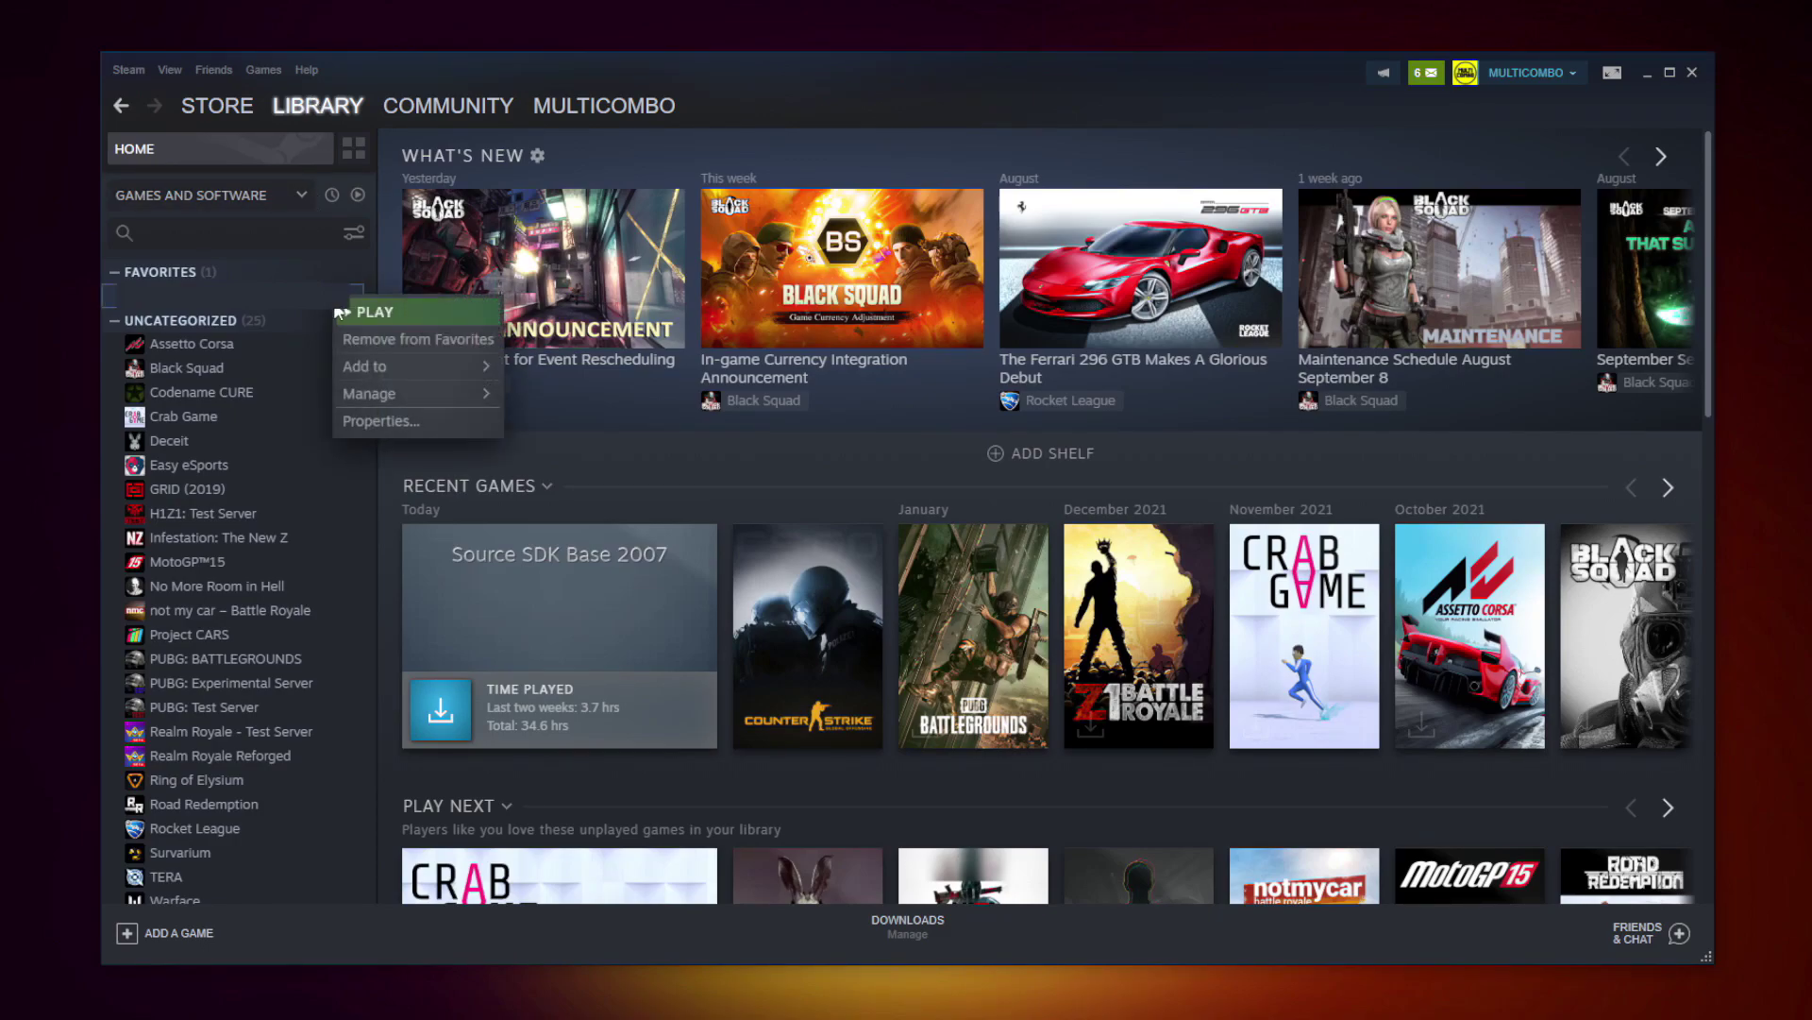
pyautogui.click(404, 418)
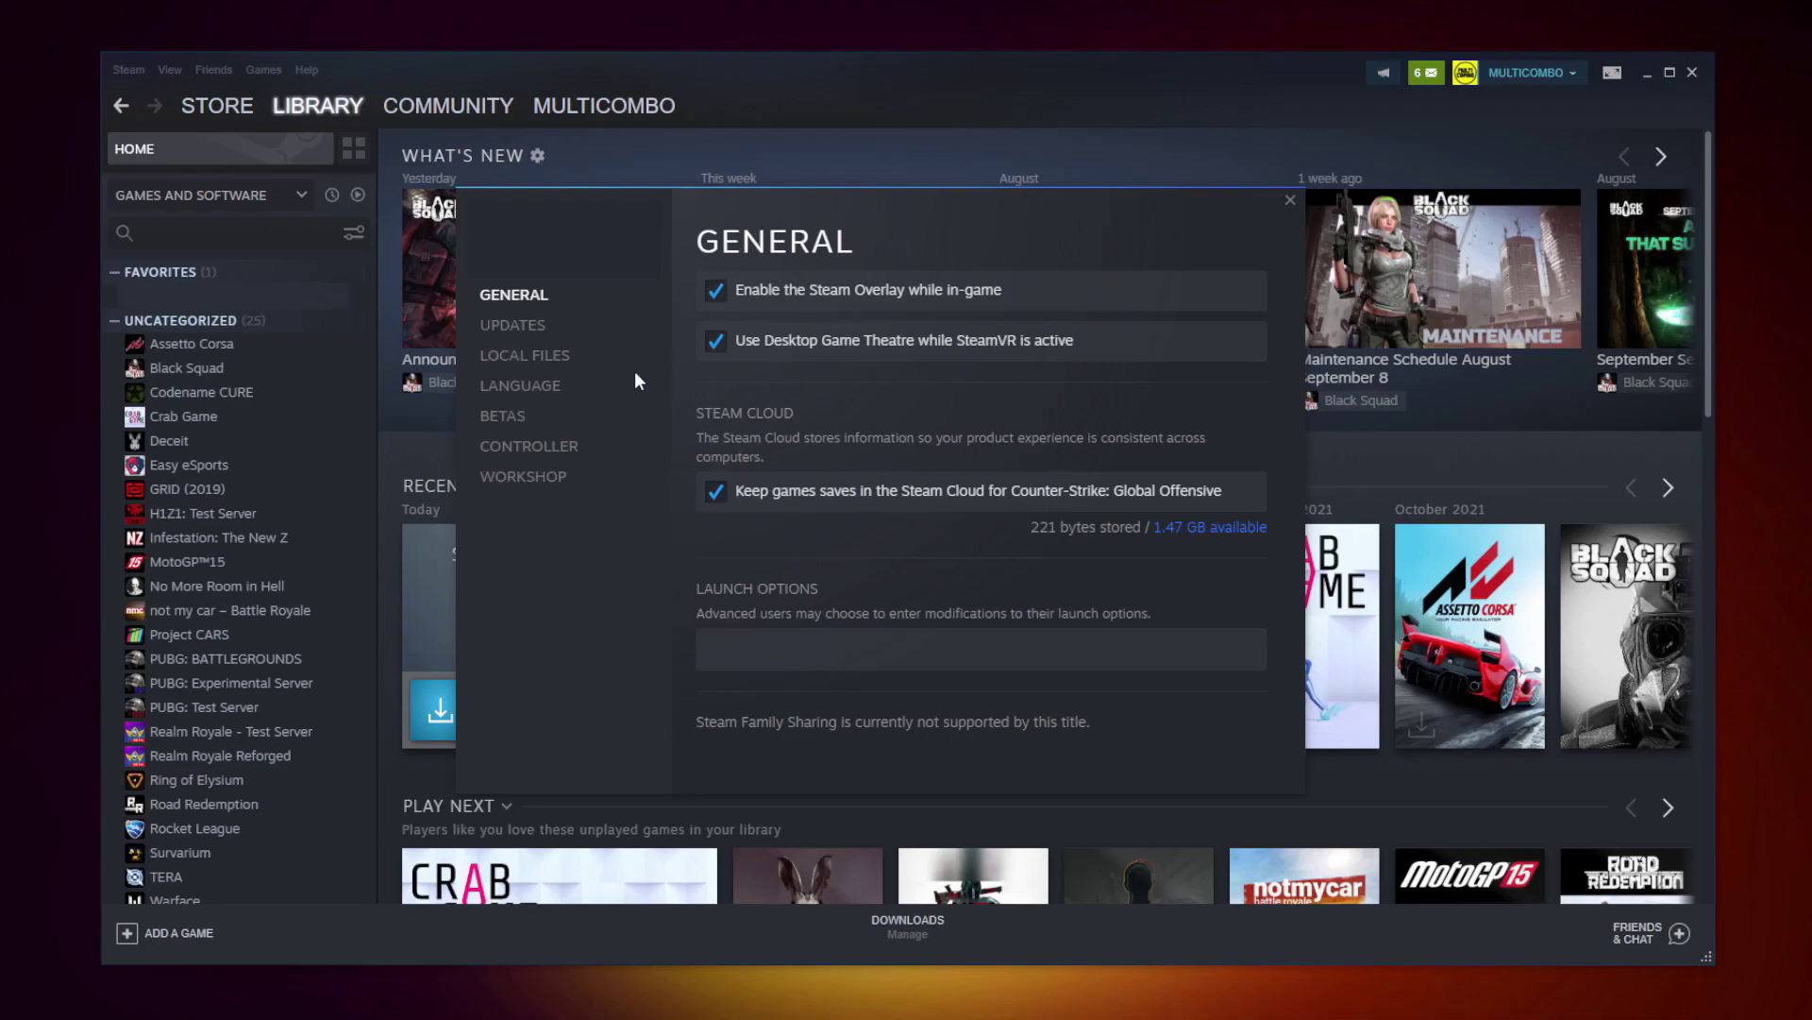
pyautogui.click(533, 363)
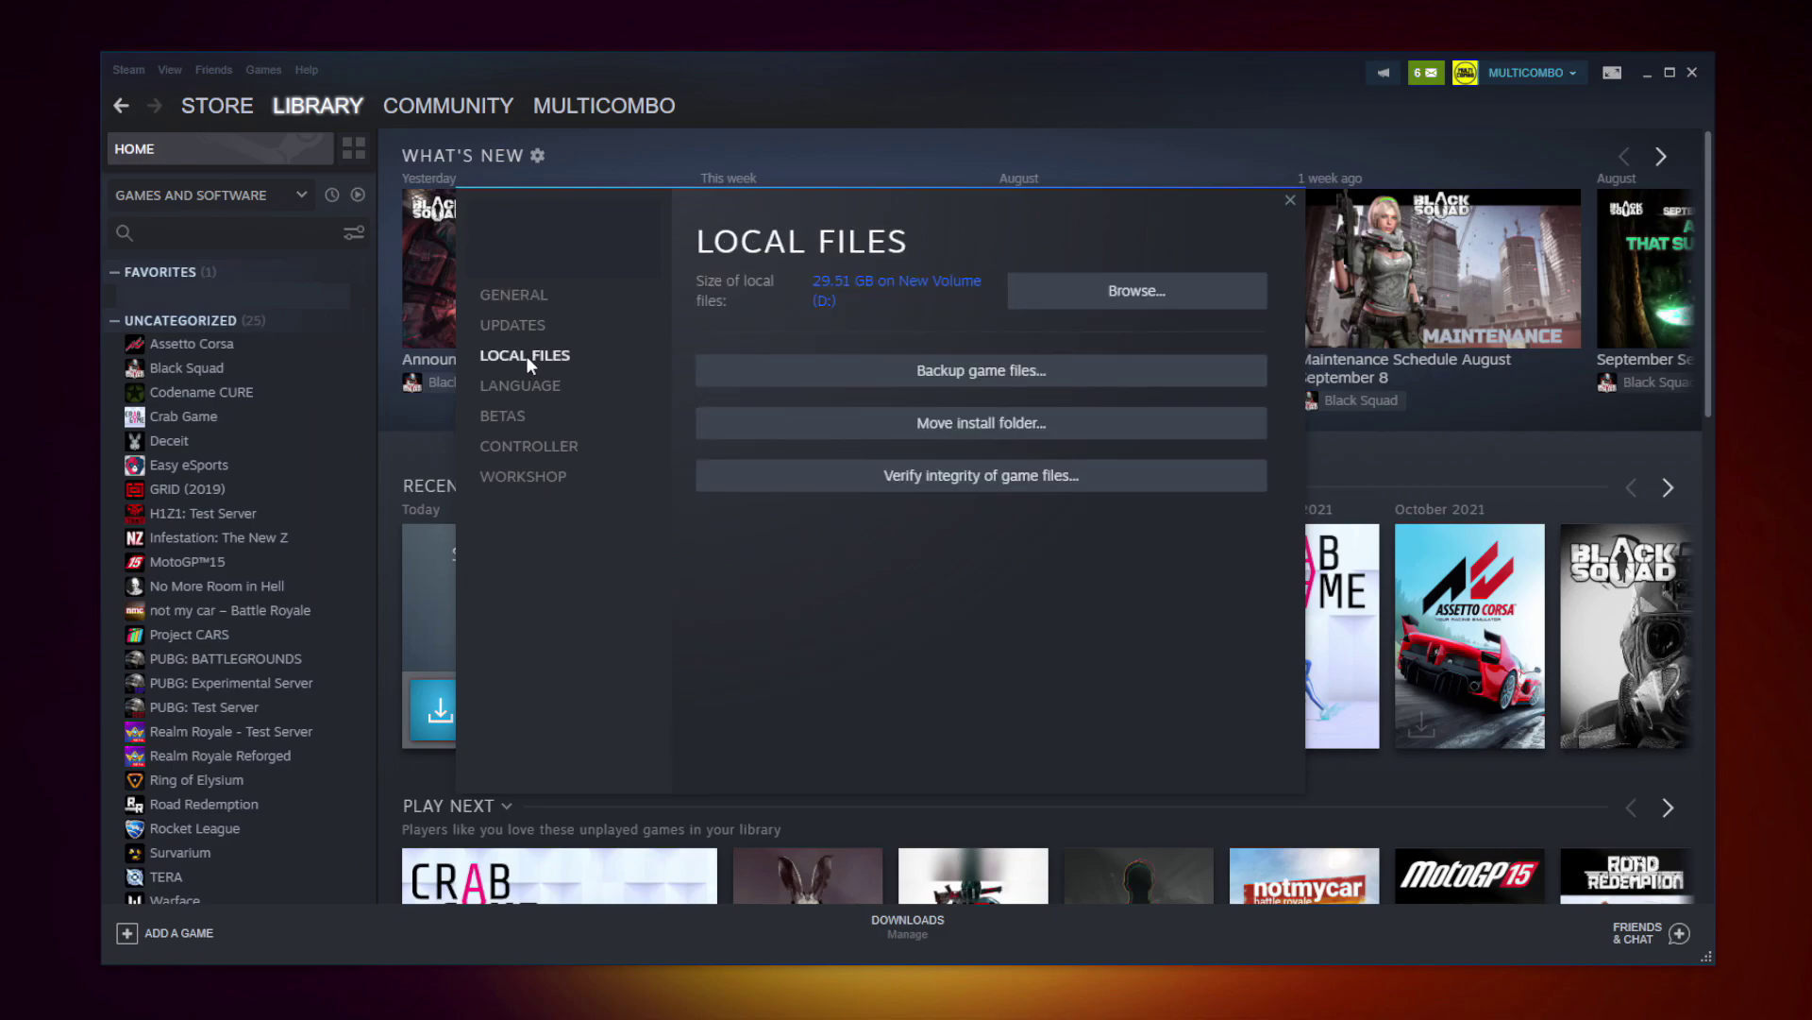
pyautogui.click(982, 482)
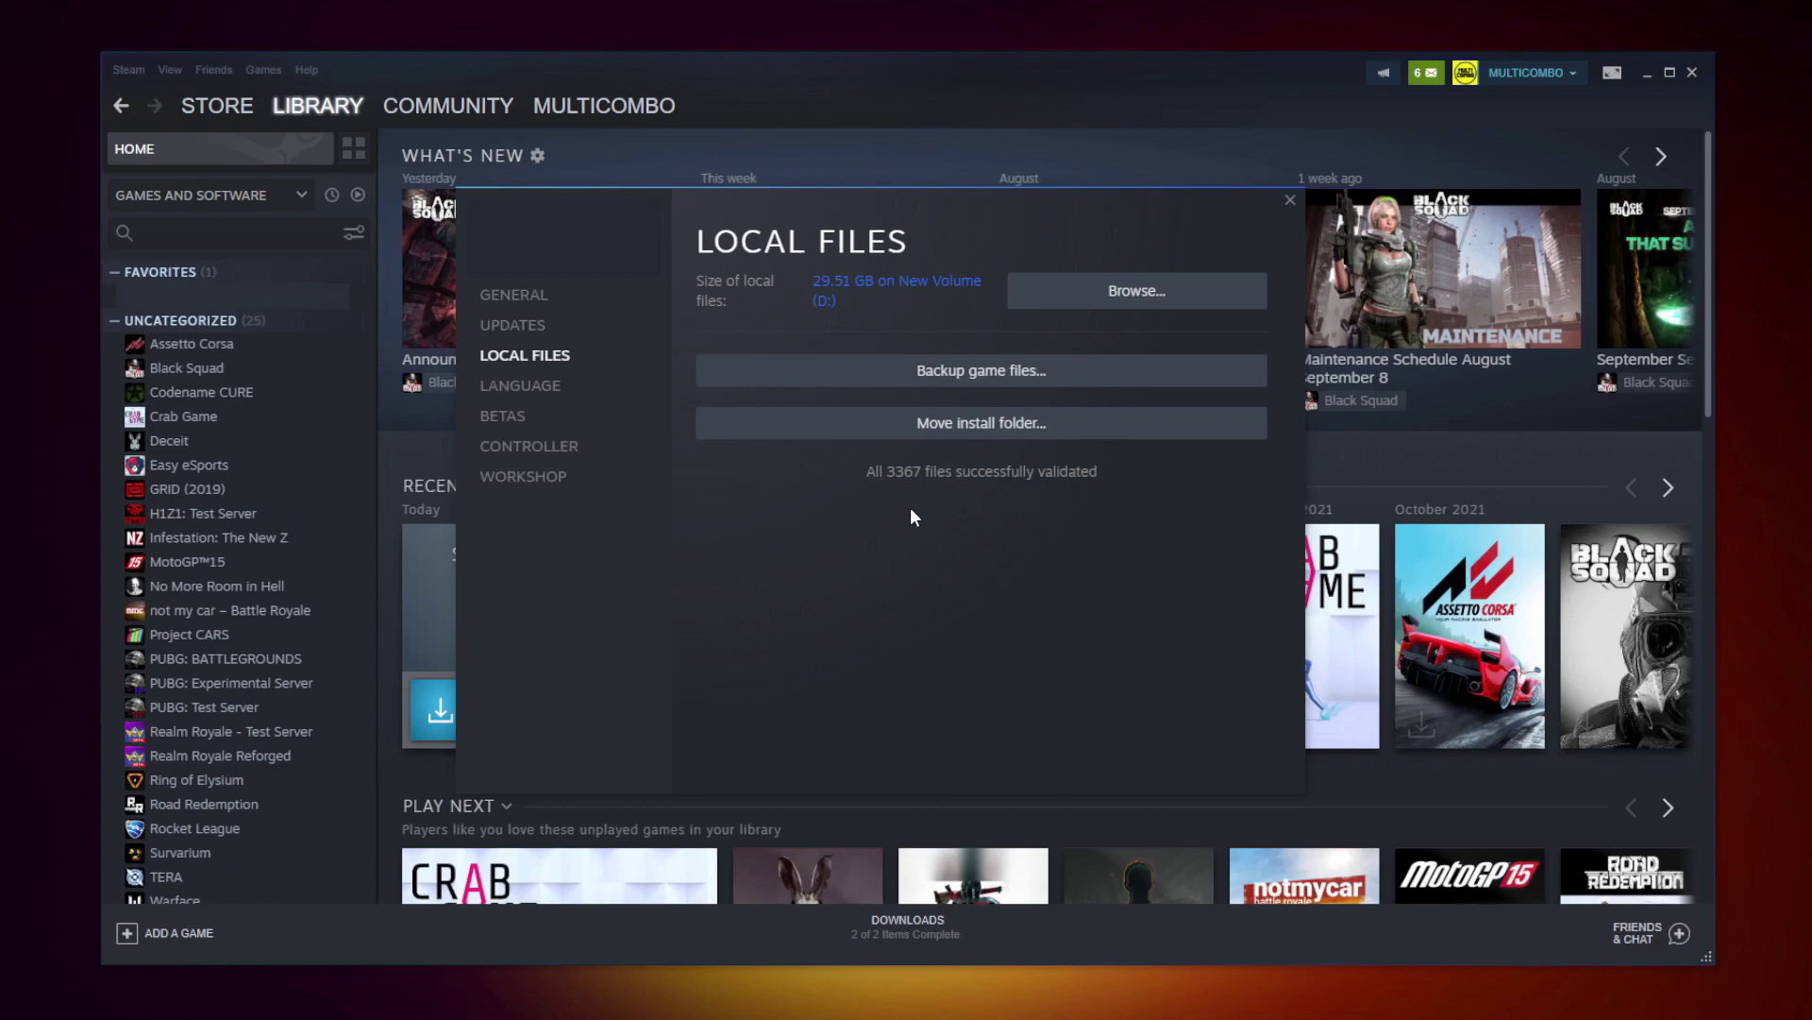
# Step: Browse to the game's install folder from Steam and open the properties of its application file
pyautogui.click(1101, 299)
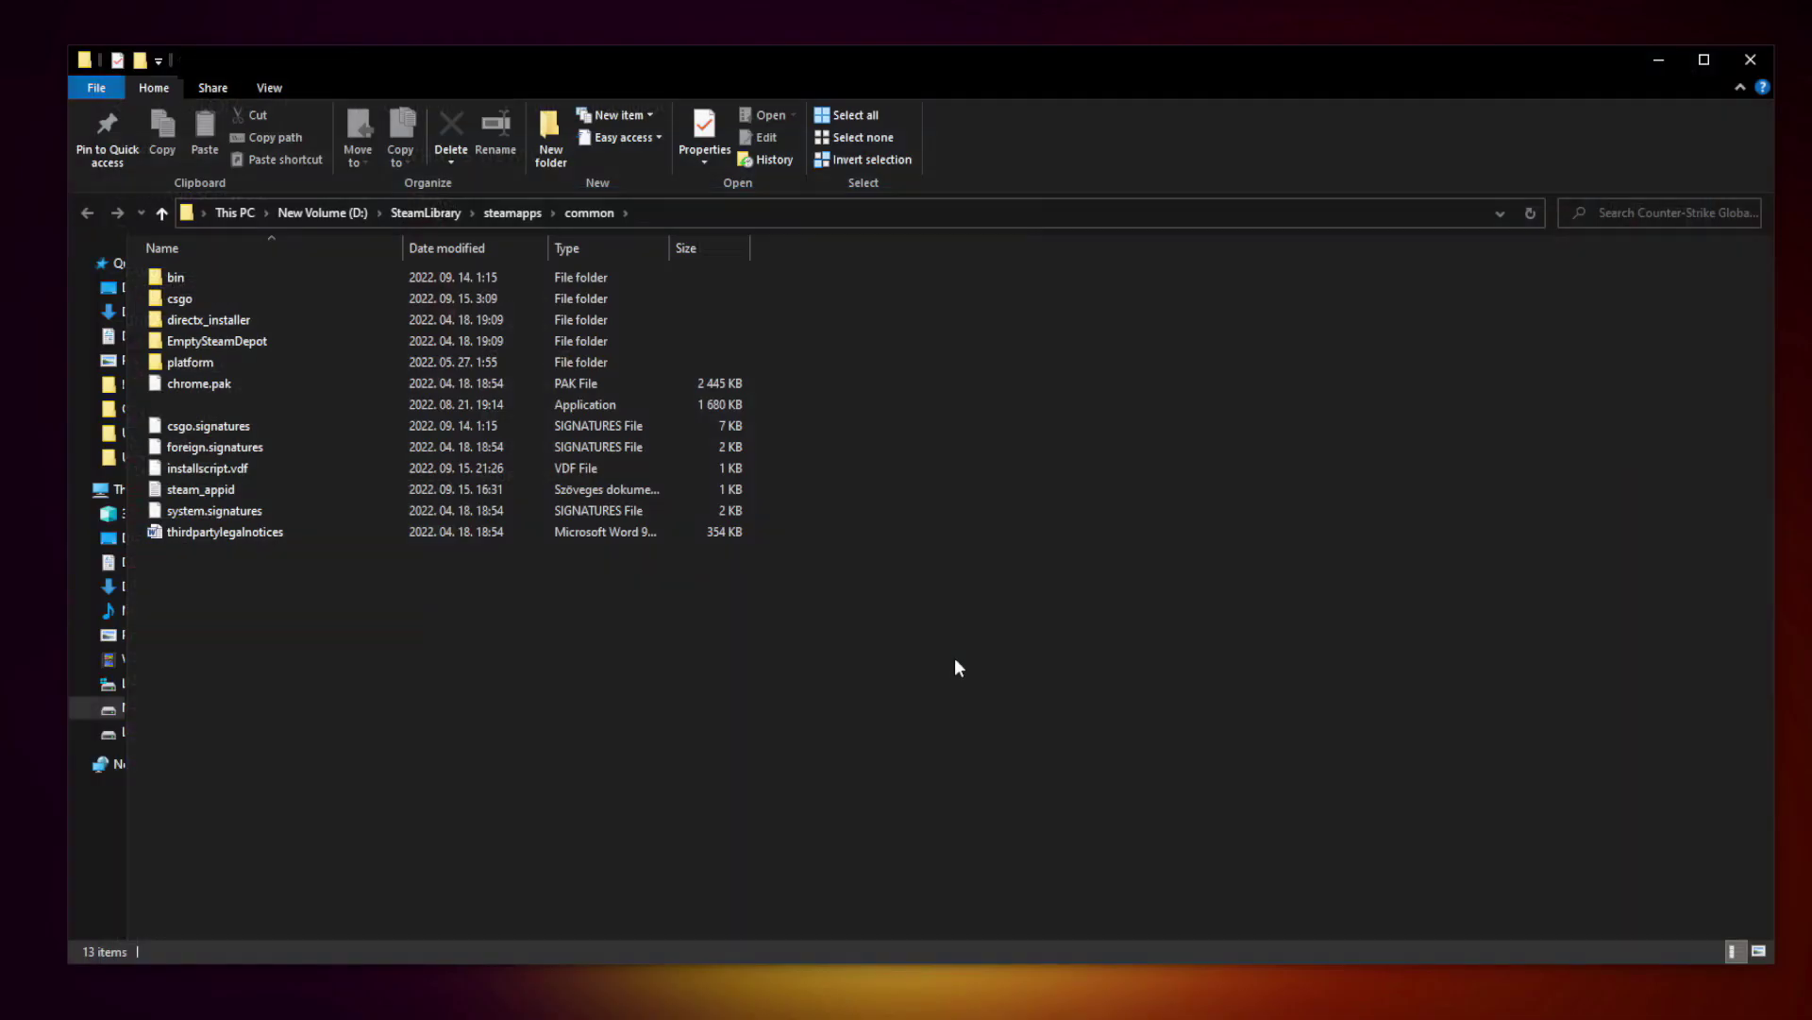
pyautogui.click(351, 408)
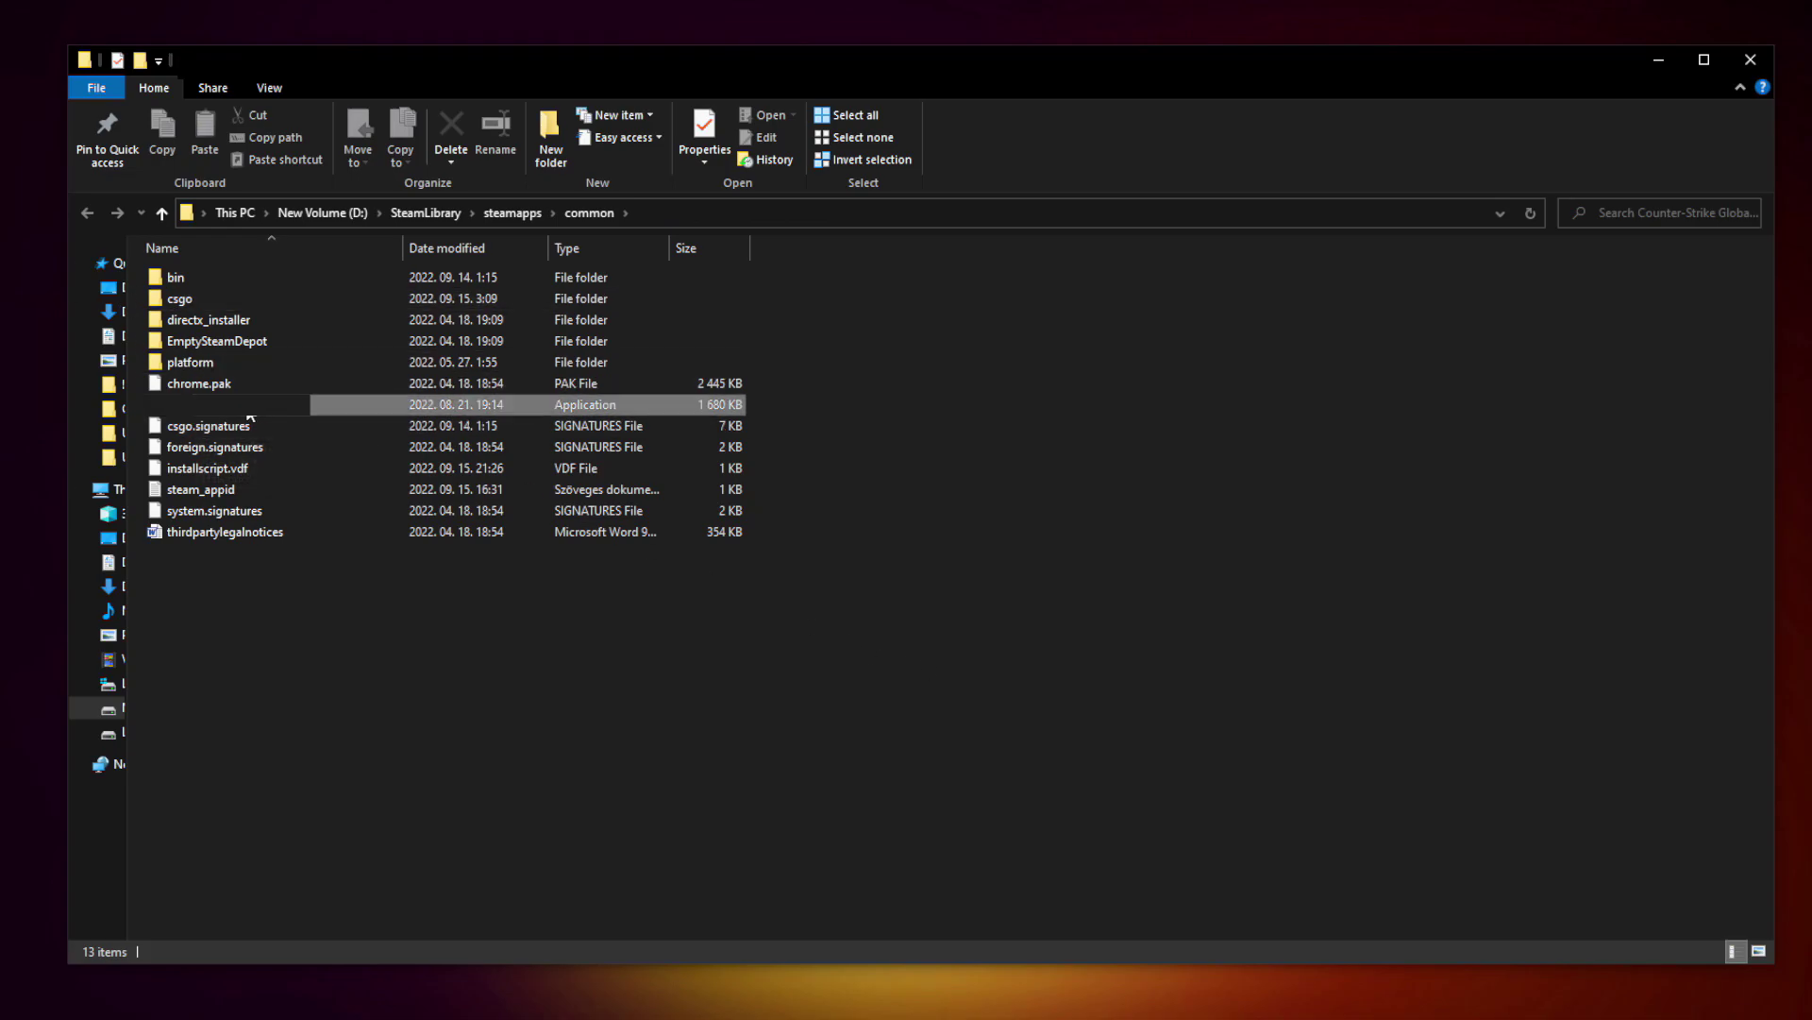
pyautogui.rightClick(363, 406)
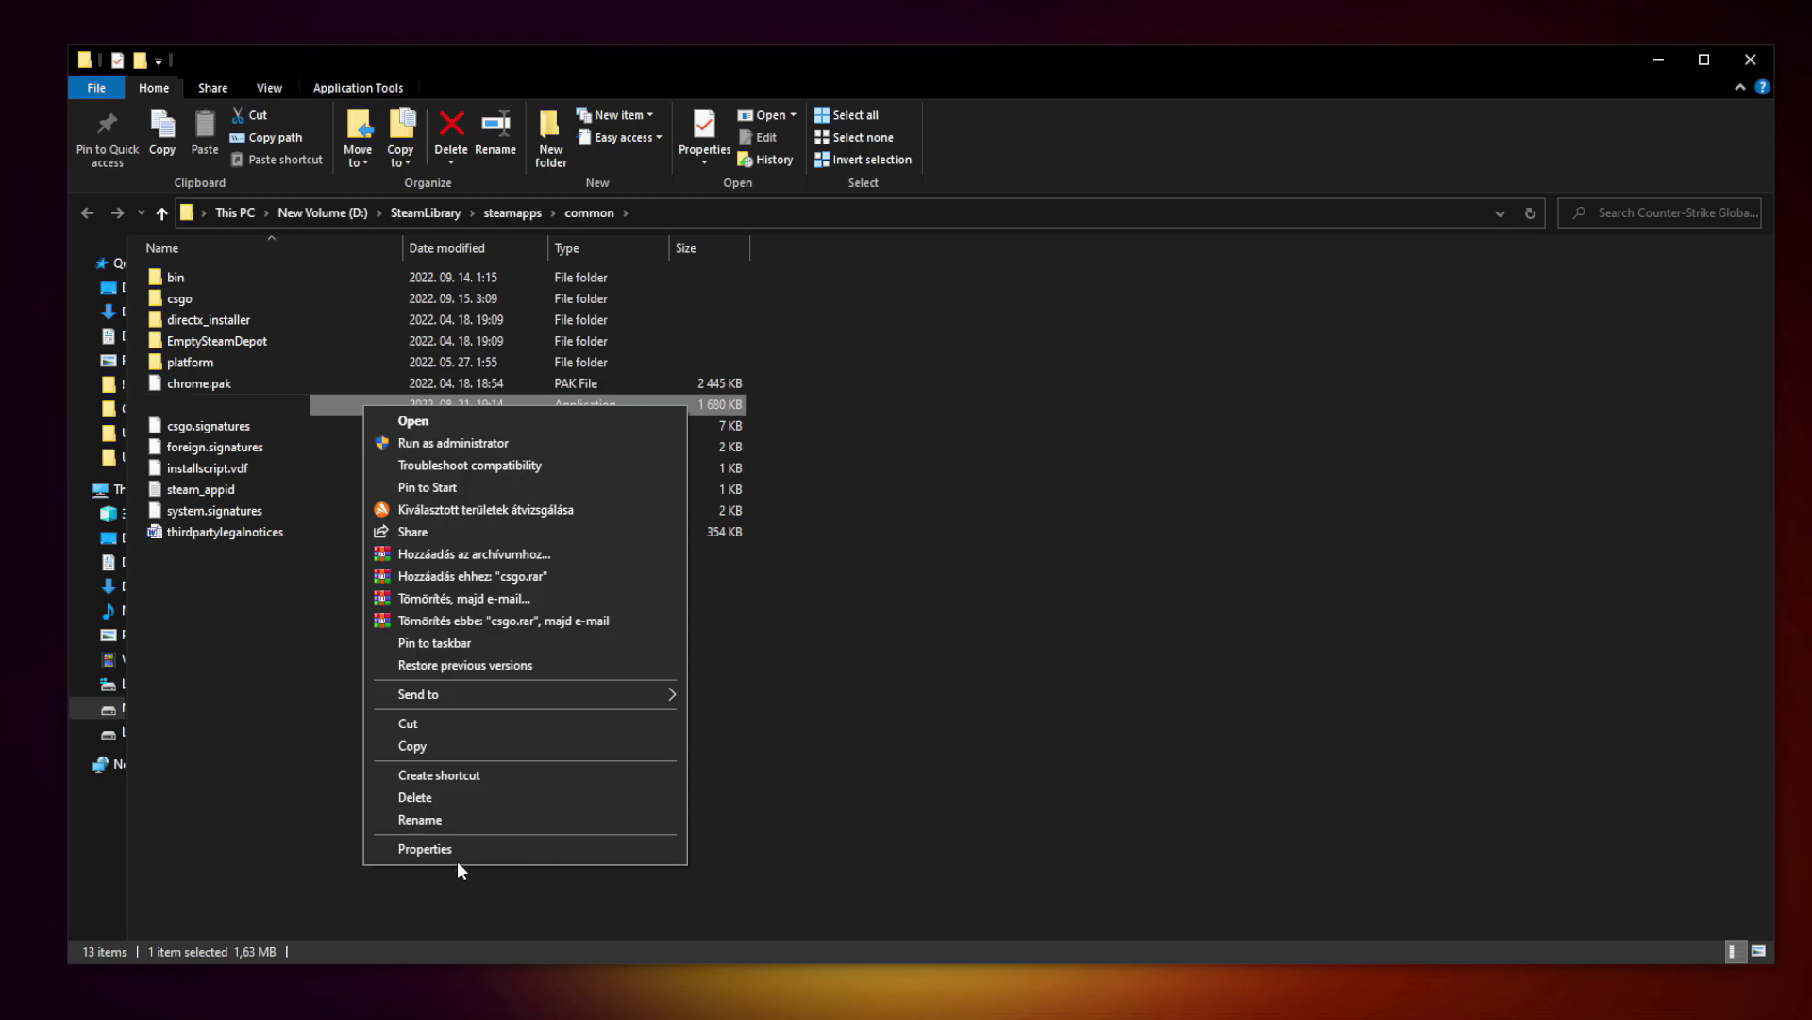
pyautogui.click(523, 846)
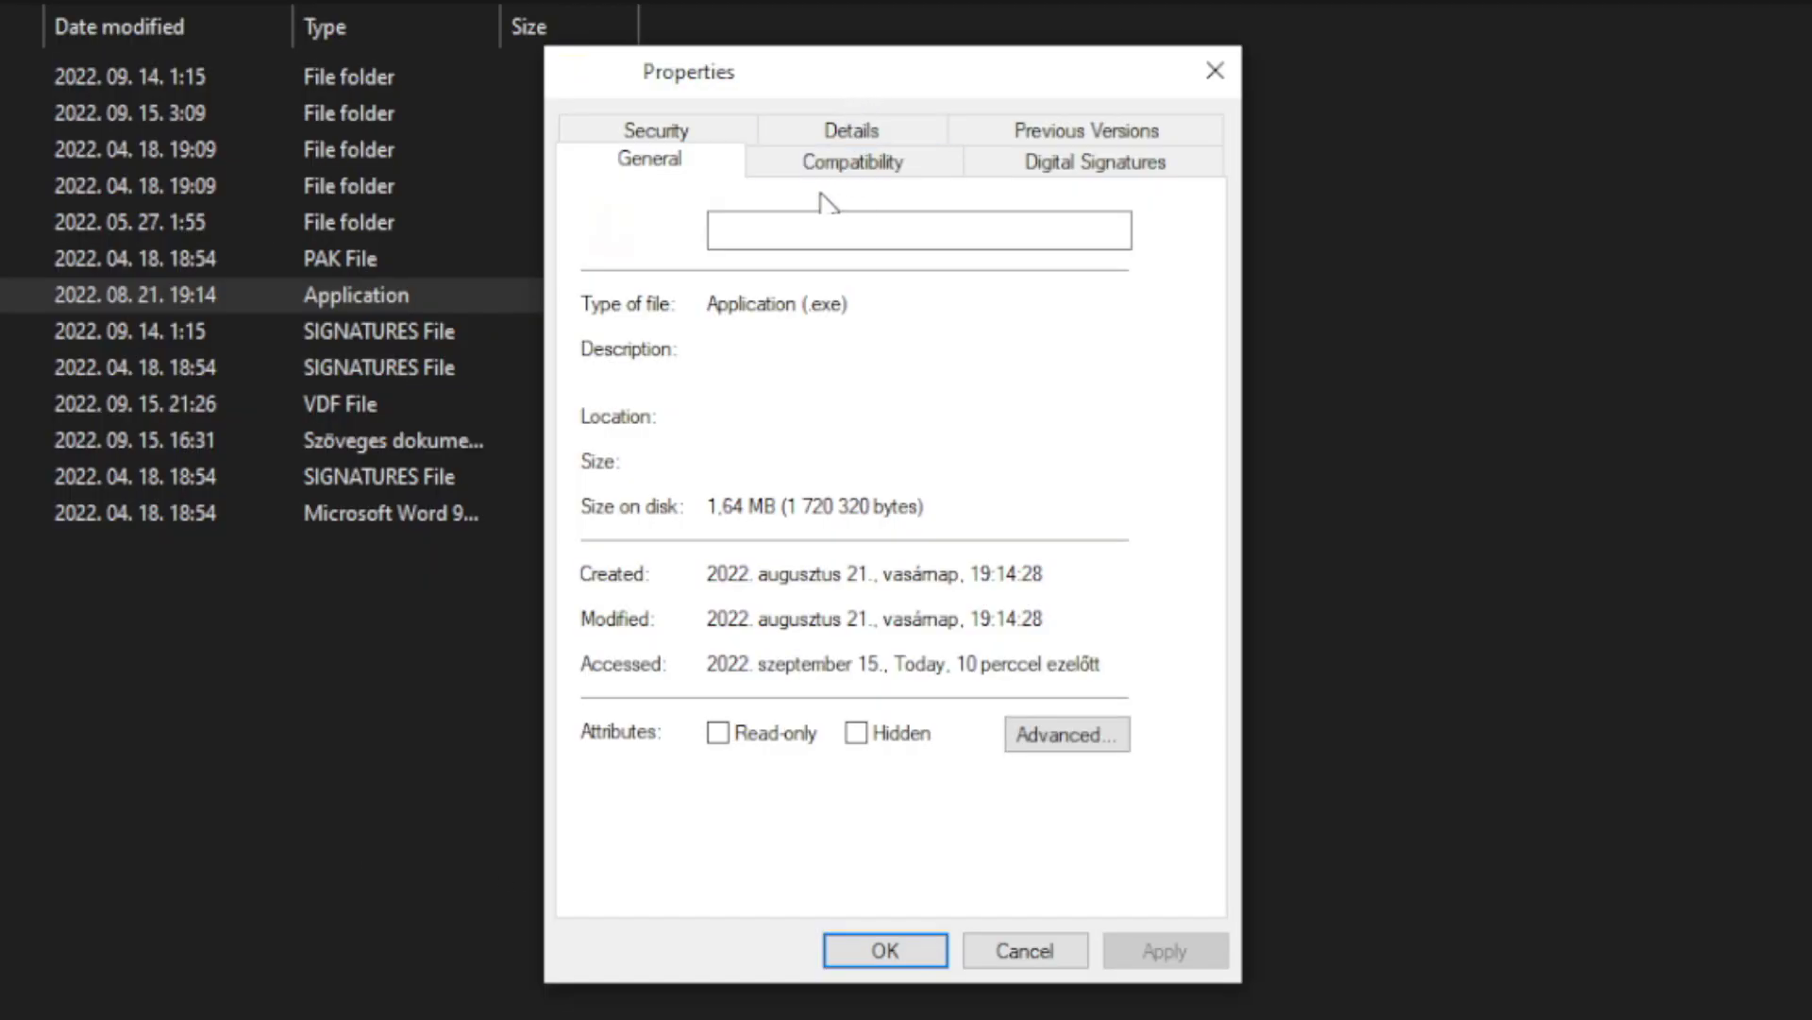
# Step: Set the application to run in Windows 8 compatibility mode, with fullscreen optimizations disabled and as an administrator, and apply the settings
pyautogui.click(847, 168)
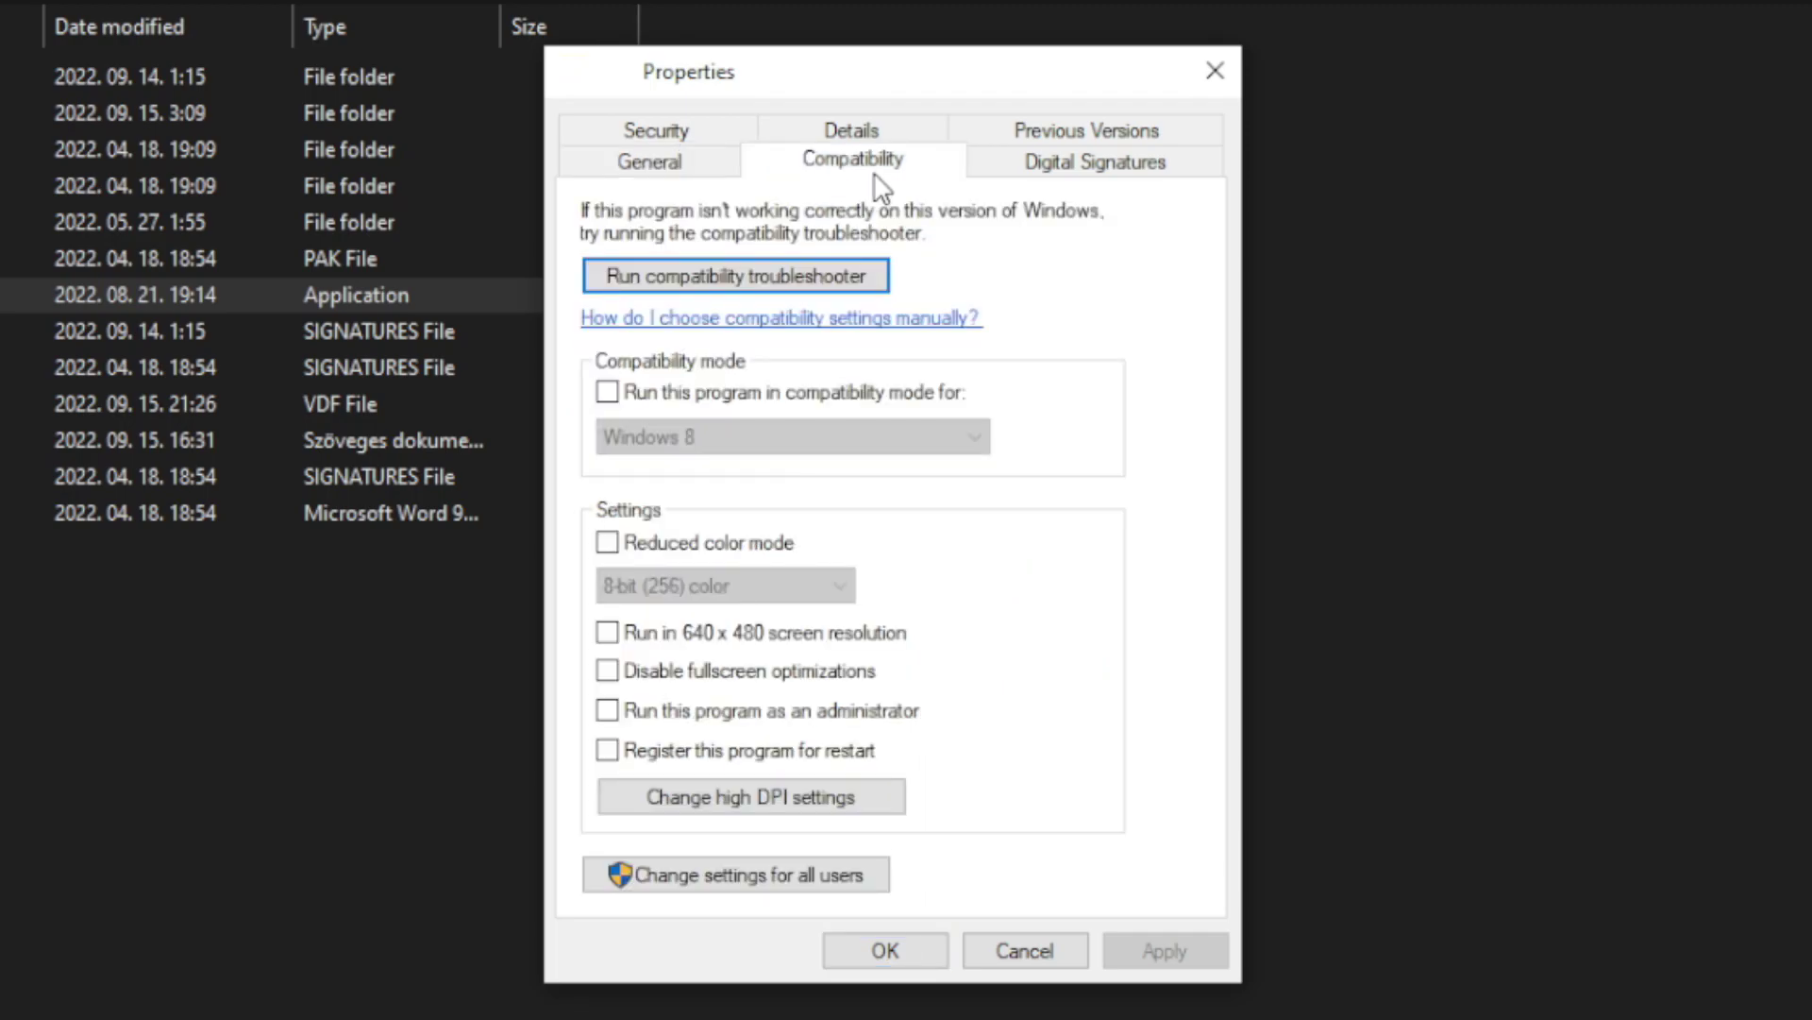
pyautogui.click(609, 393)
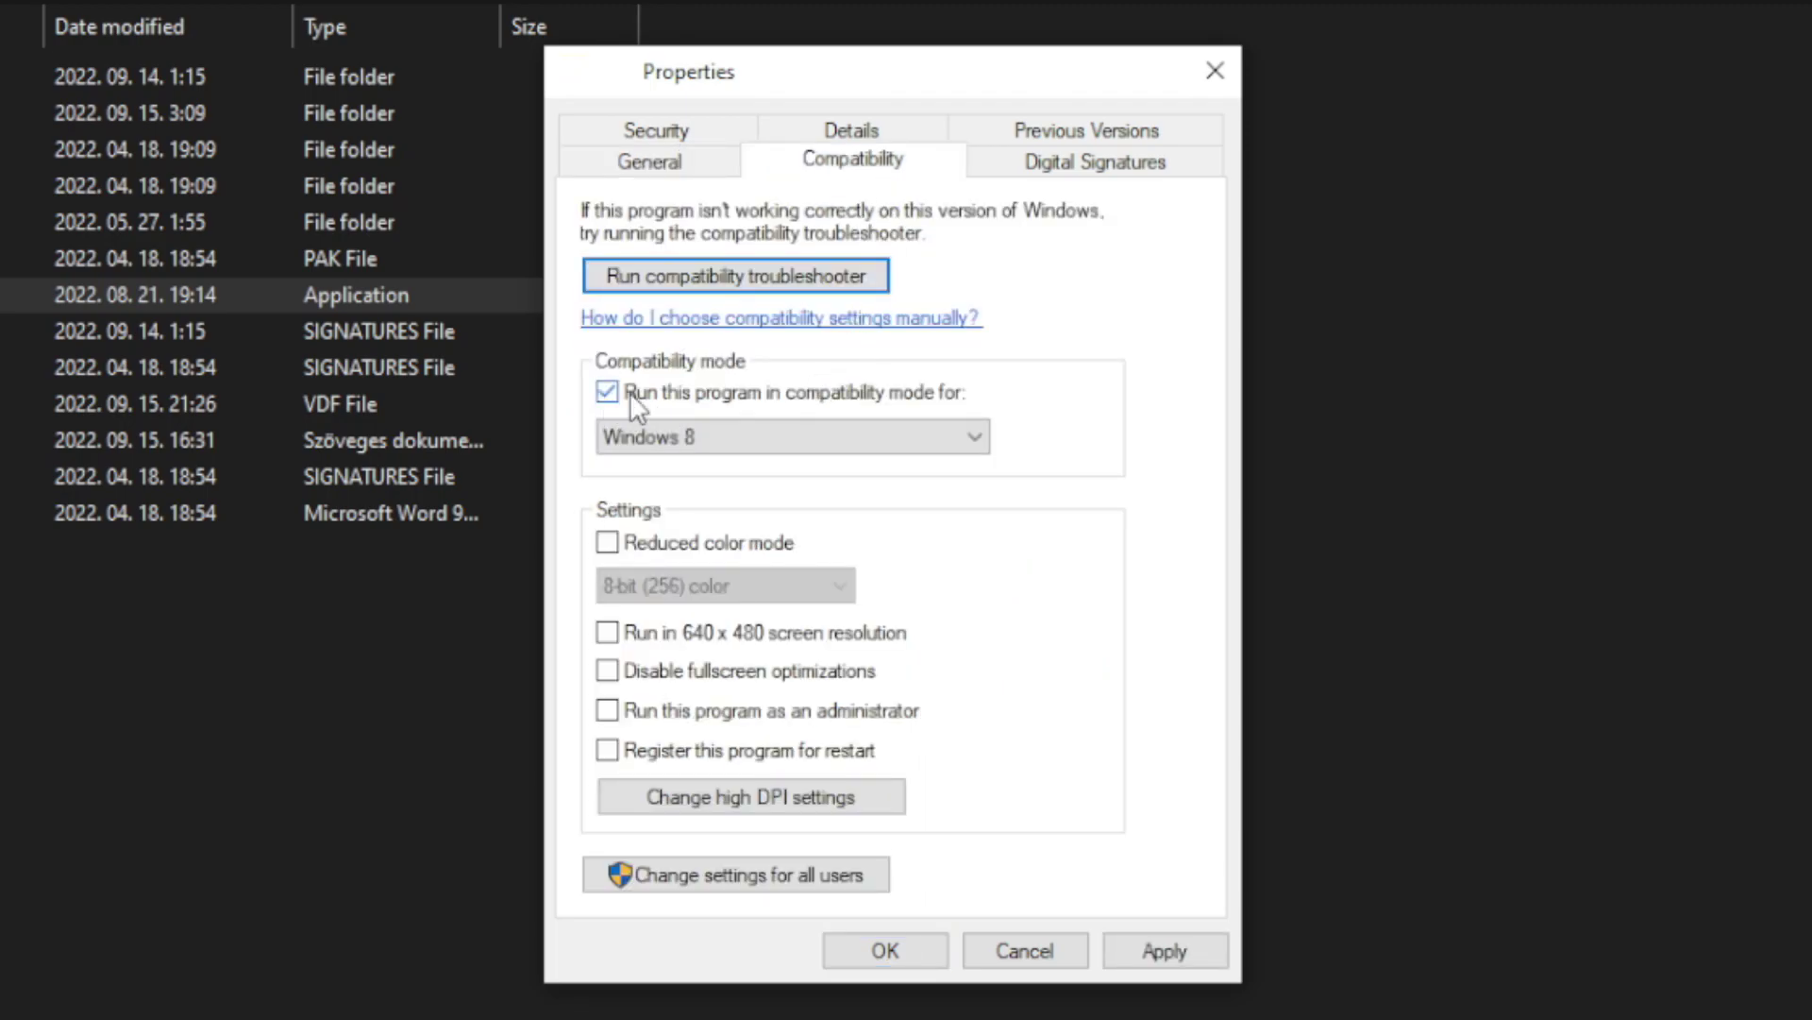
pyautogui.click(701, 434)
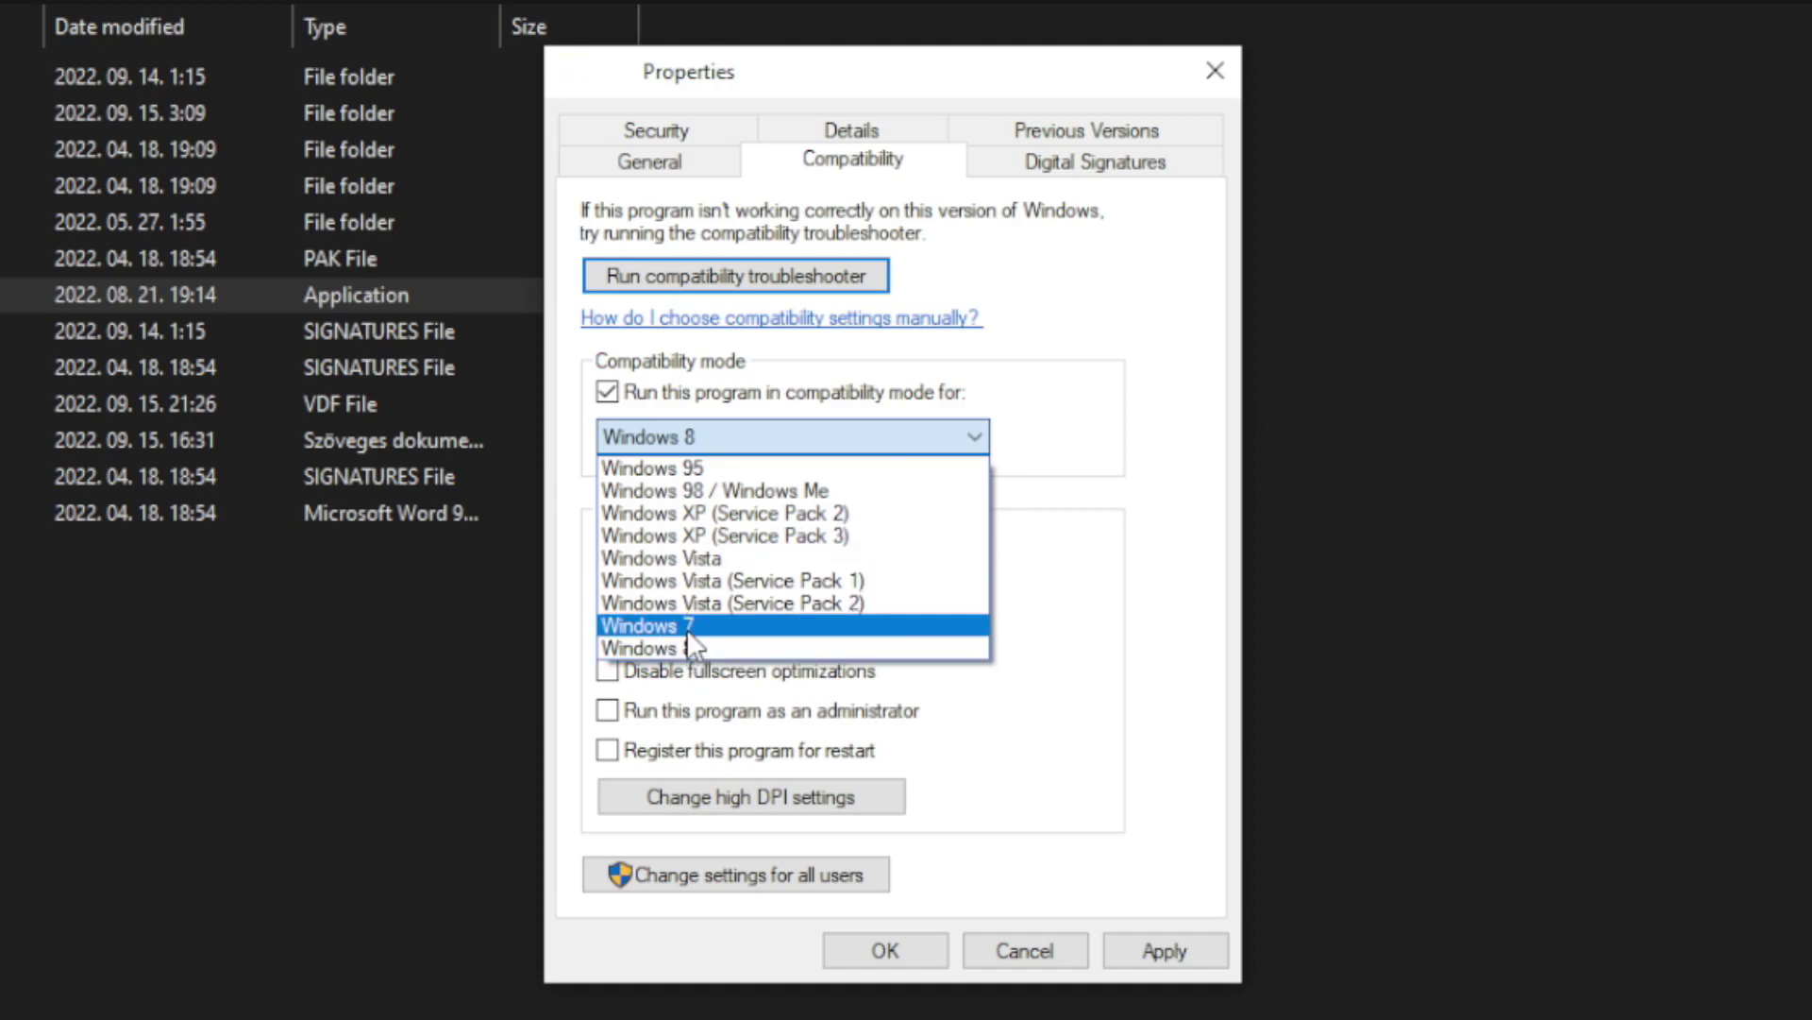
pyautogui.click(700, 649)
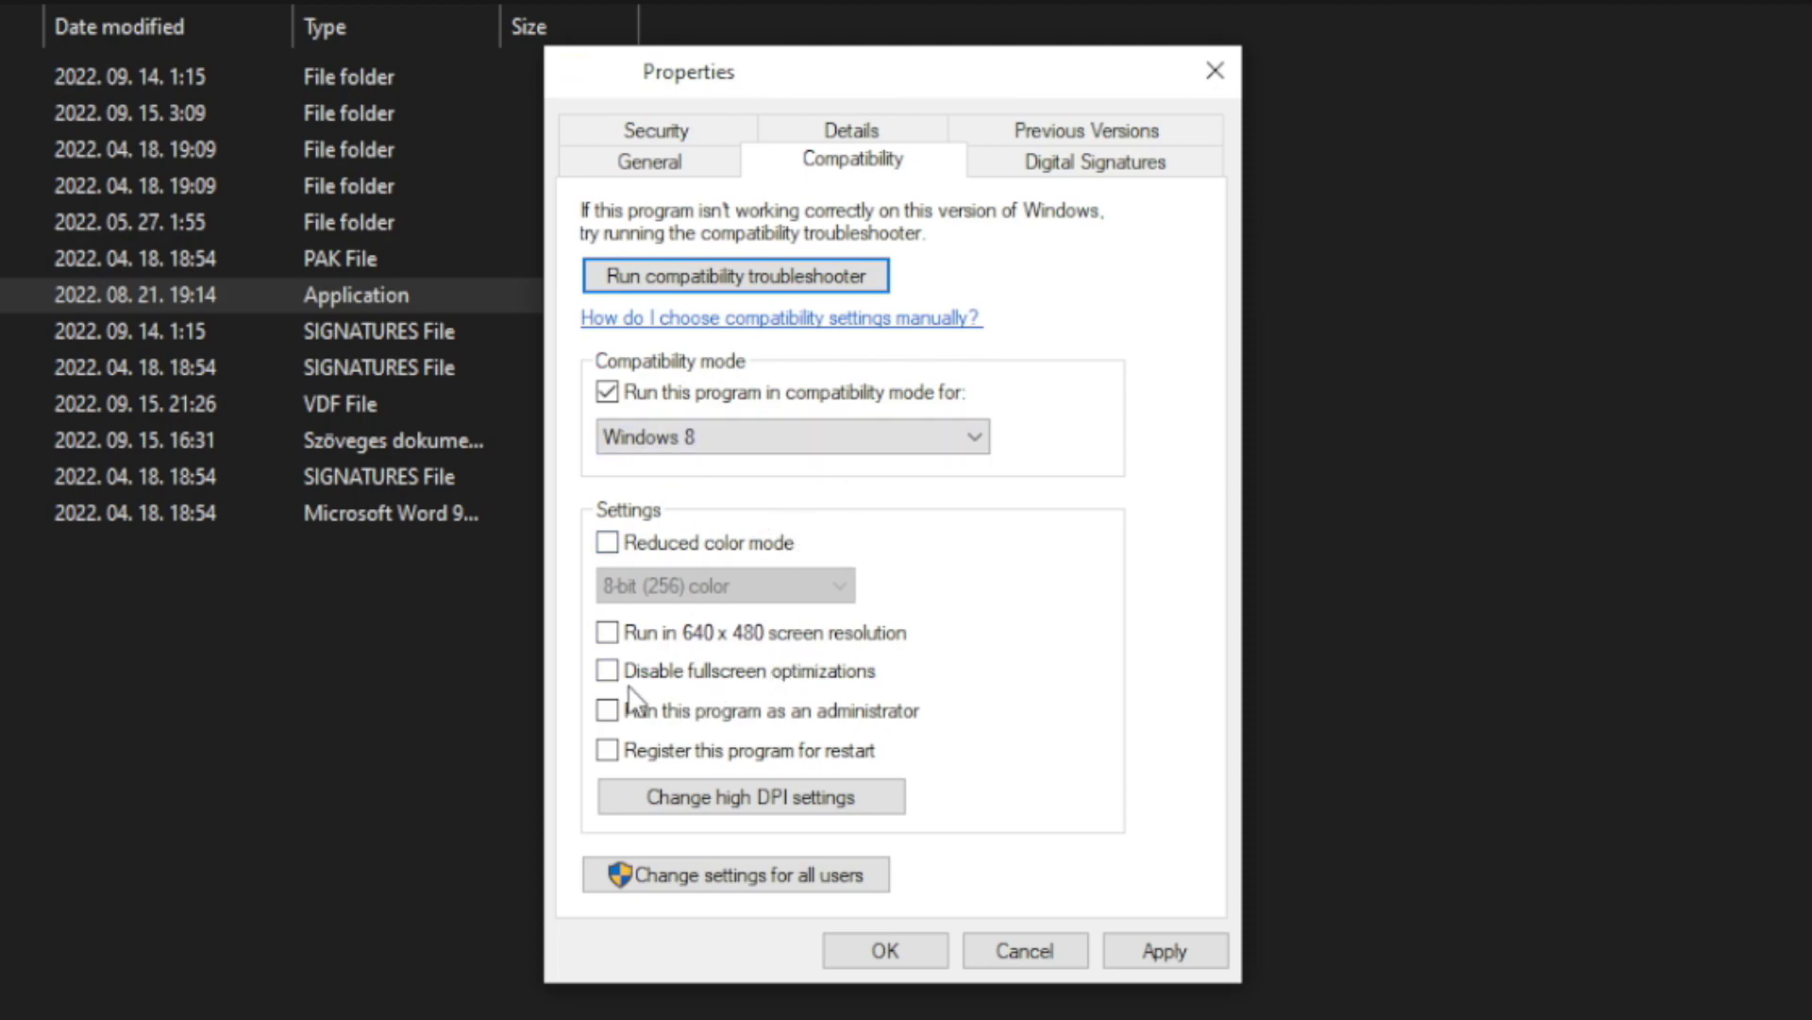
pyautogui.click(735, 680)
pyautogui.click(871, 715)
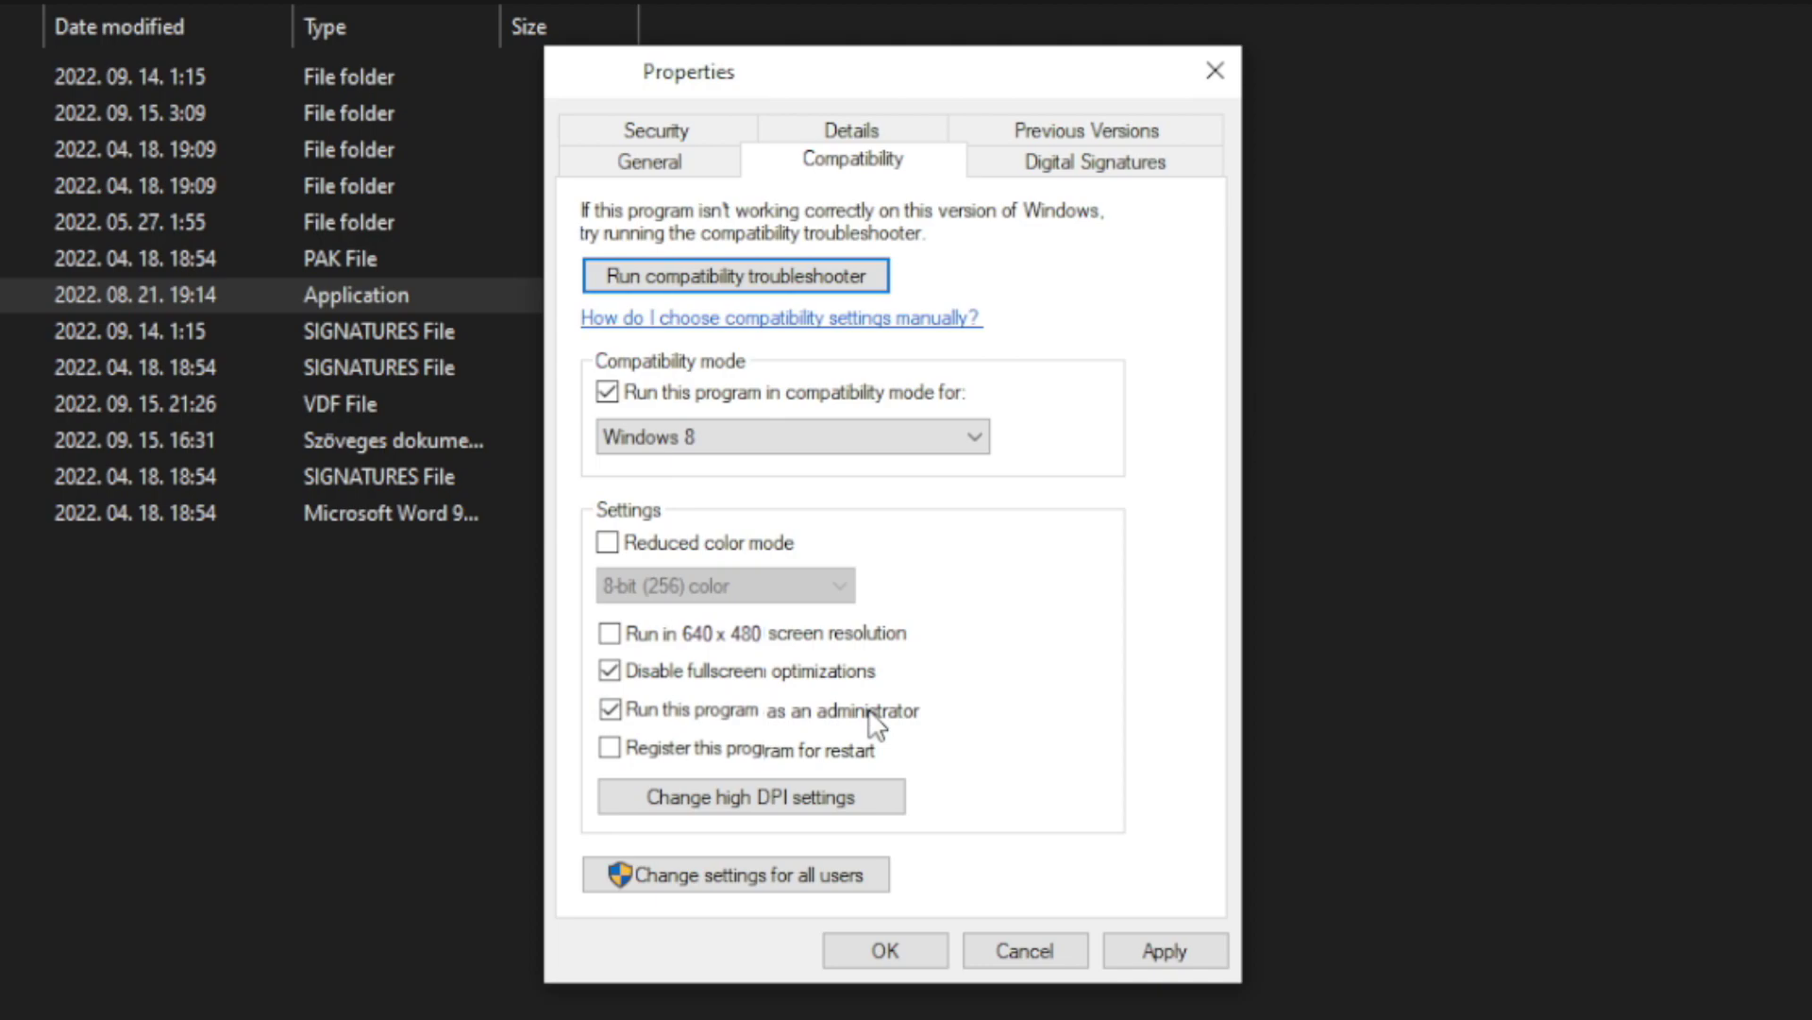
pyautogui.click(1185, 955)
pyautogui.click(885, 953)
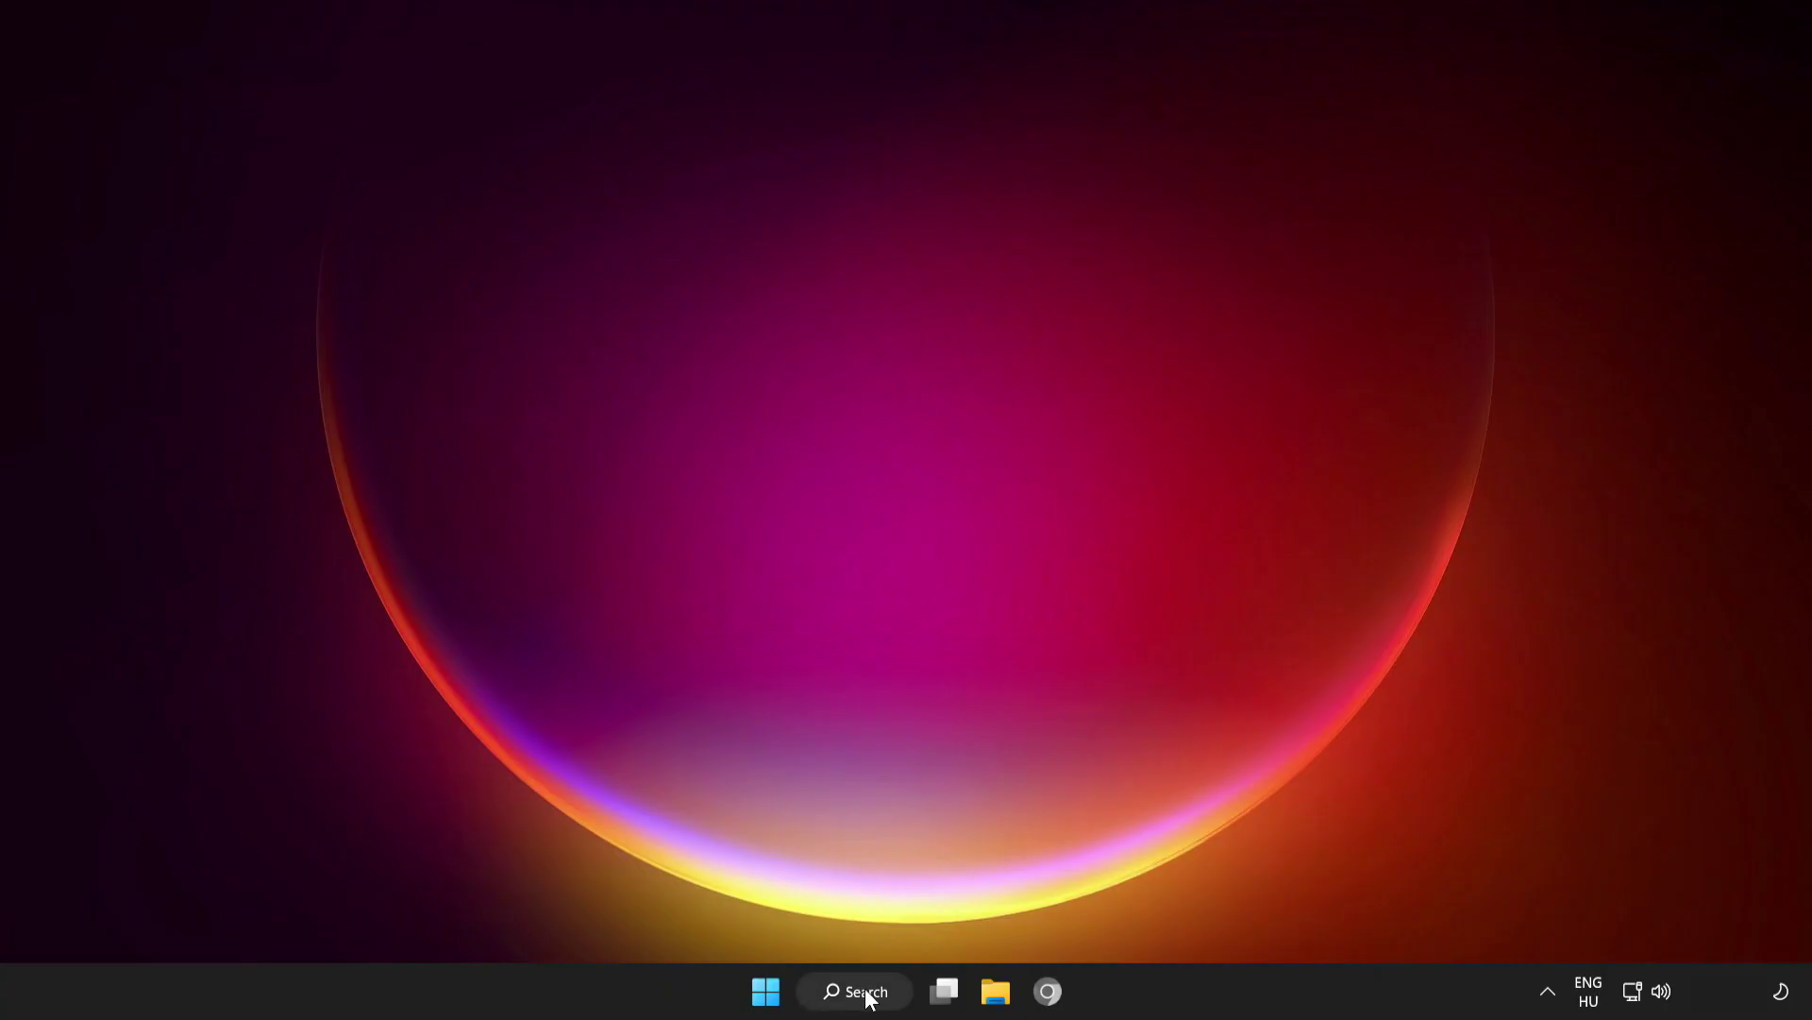
# Step: Search Windows for "update", run a check for Windows updates and close Settings
pyautogui.click(845, 987)
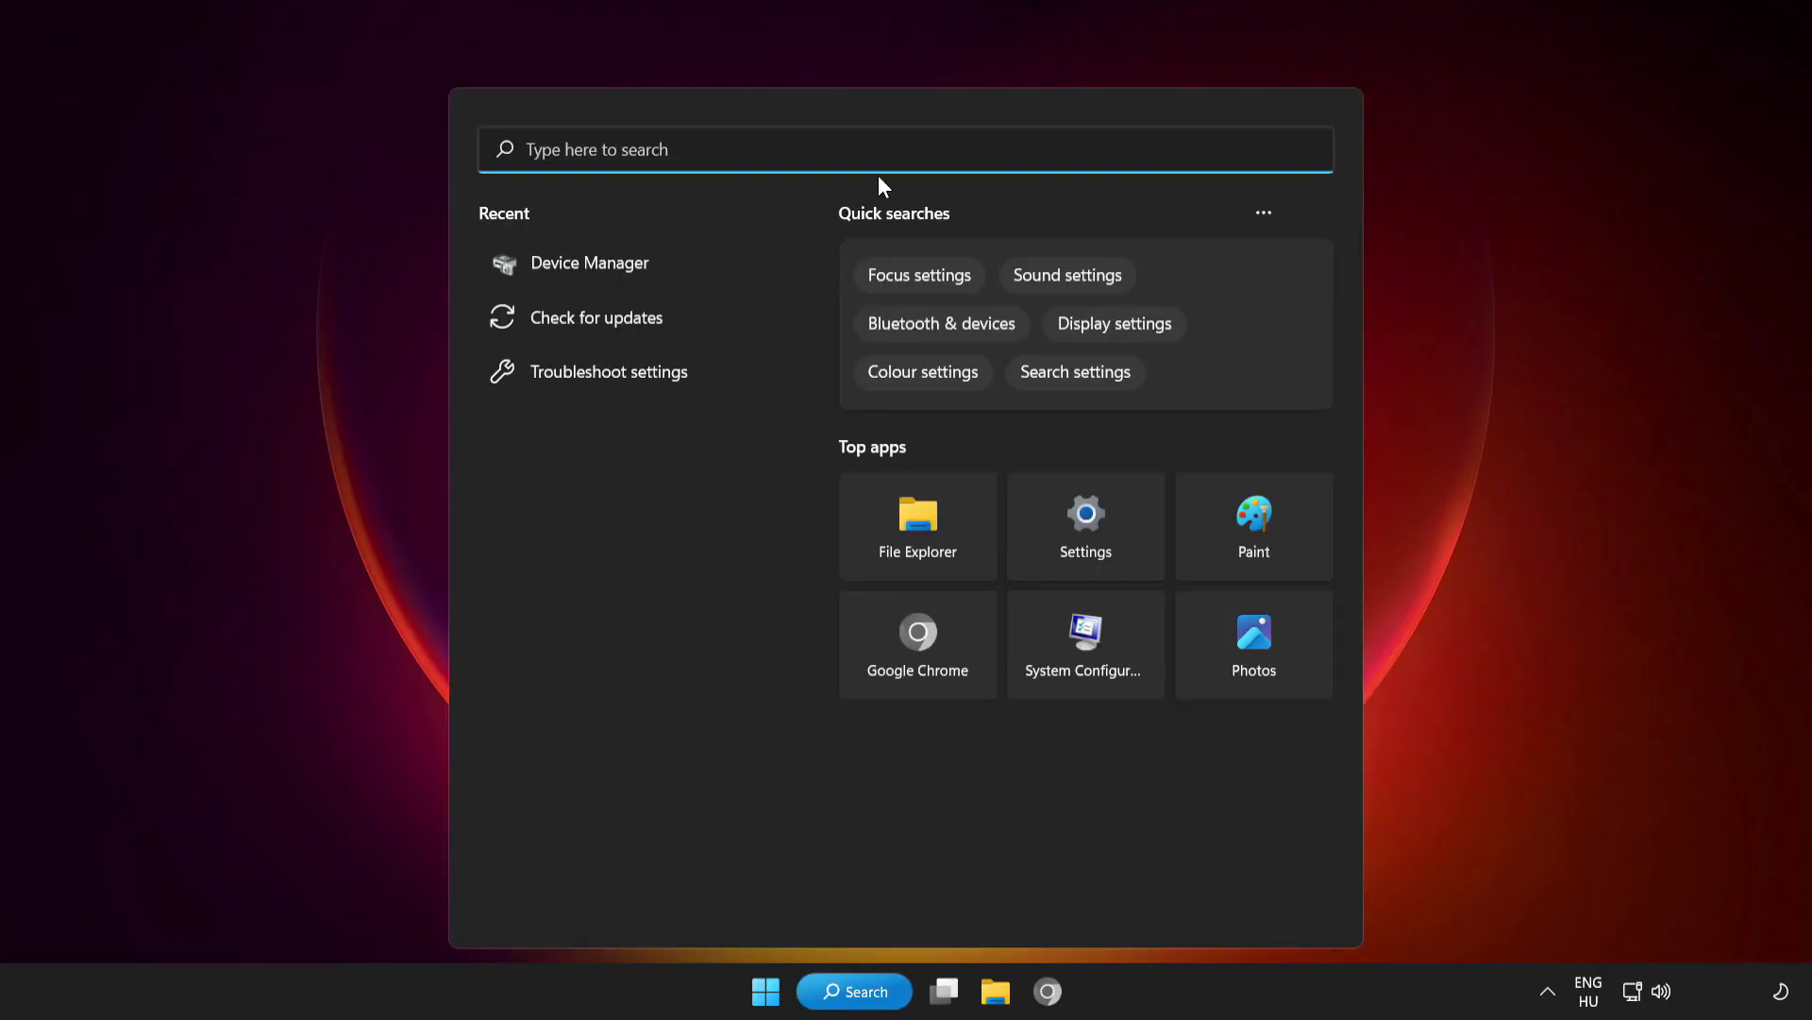
pyautogui.write('update')
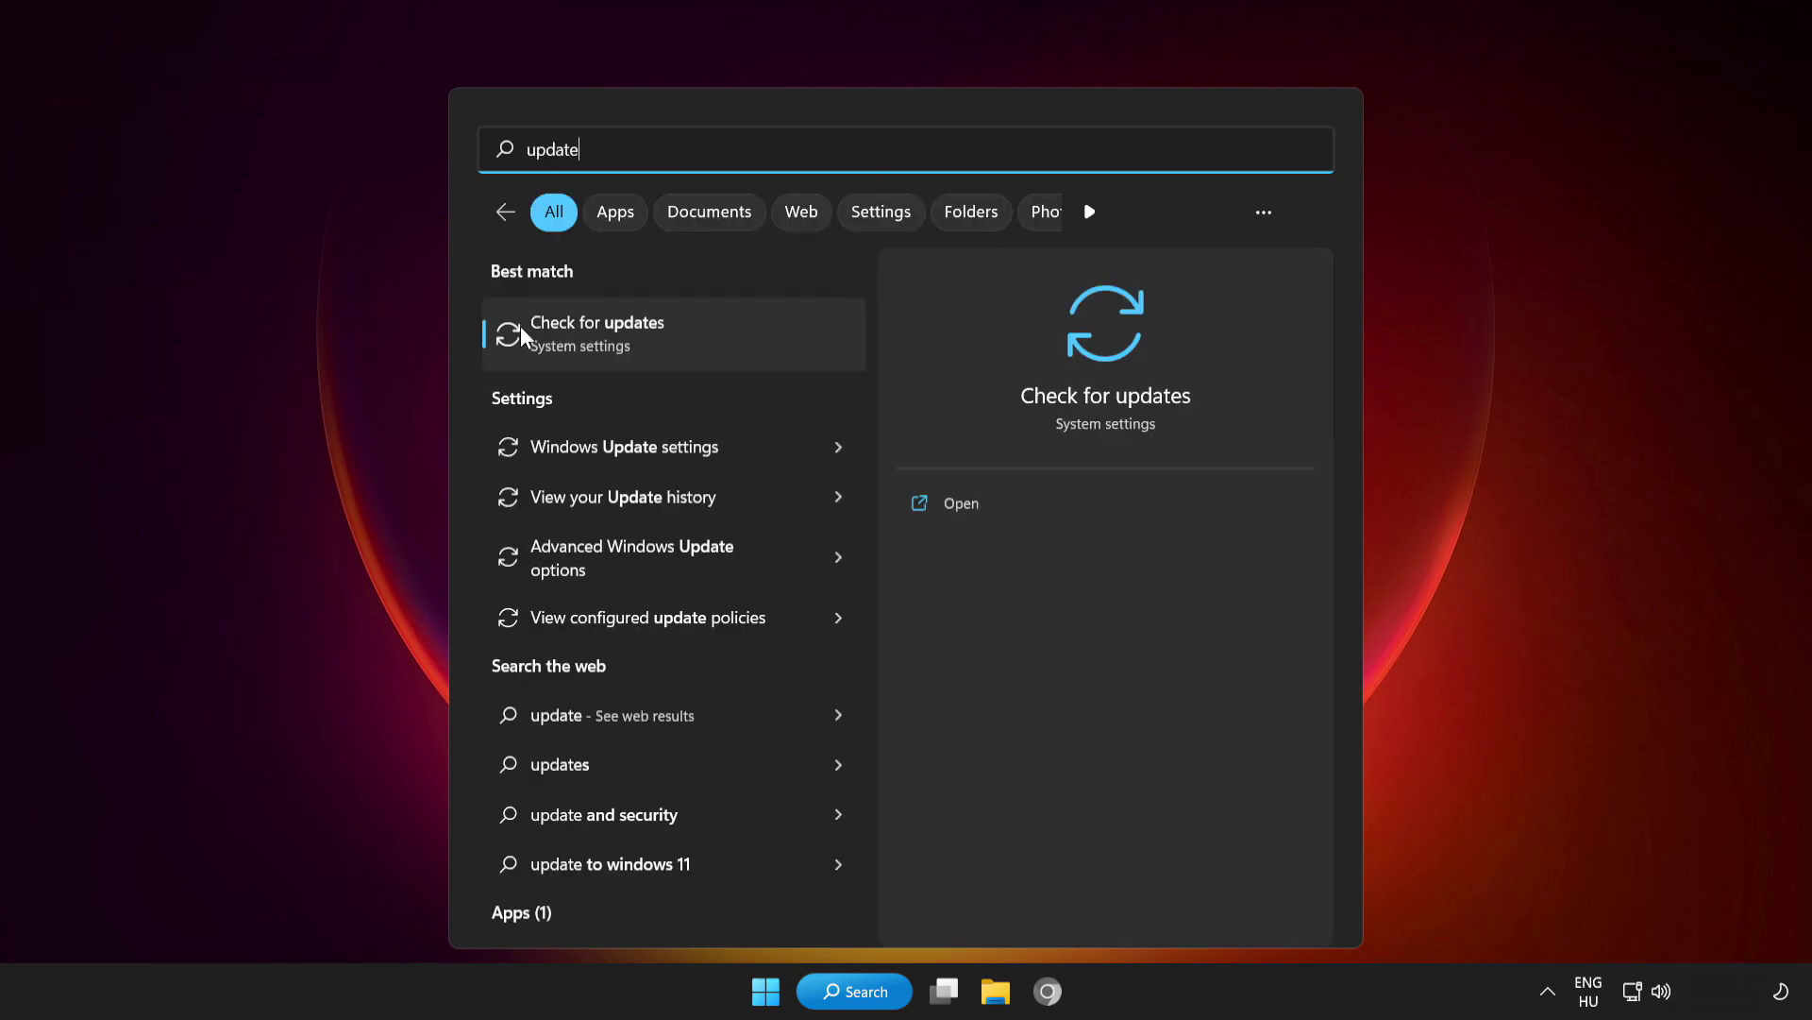
pyautogui.click(713, 329)
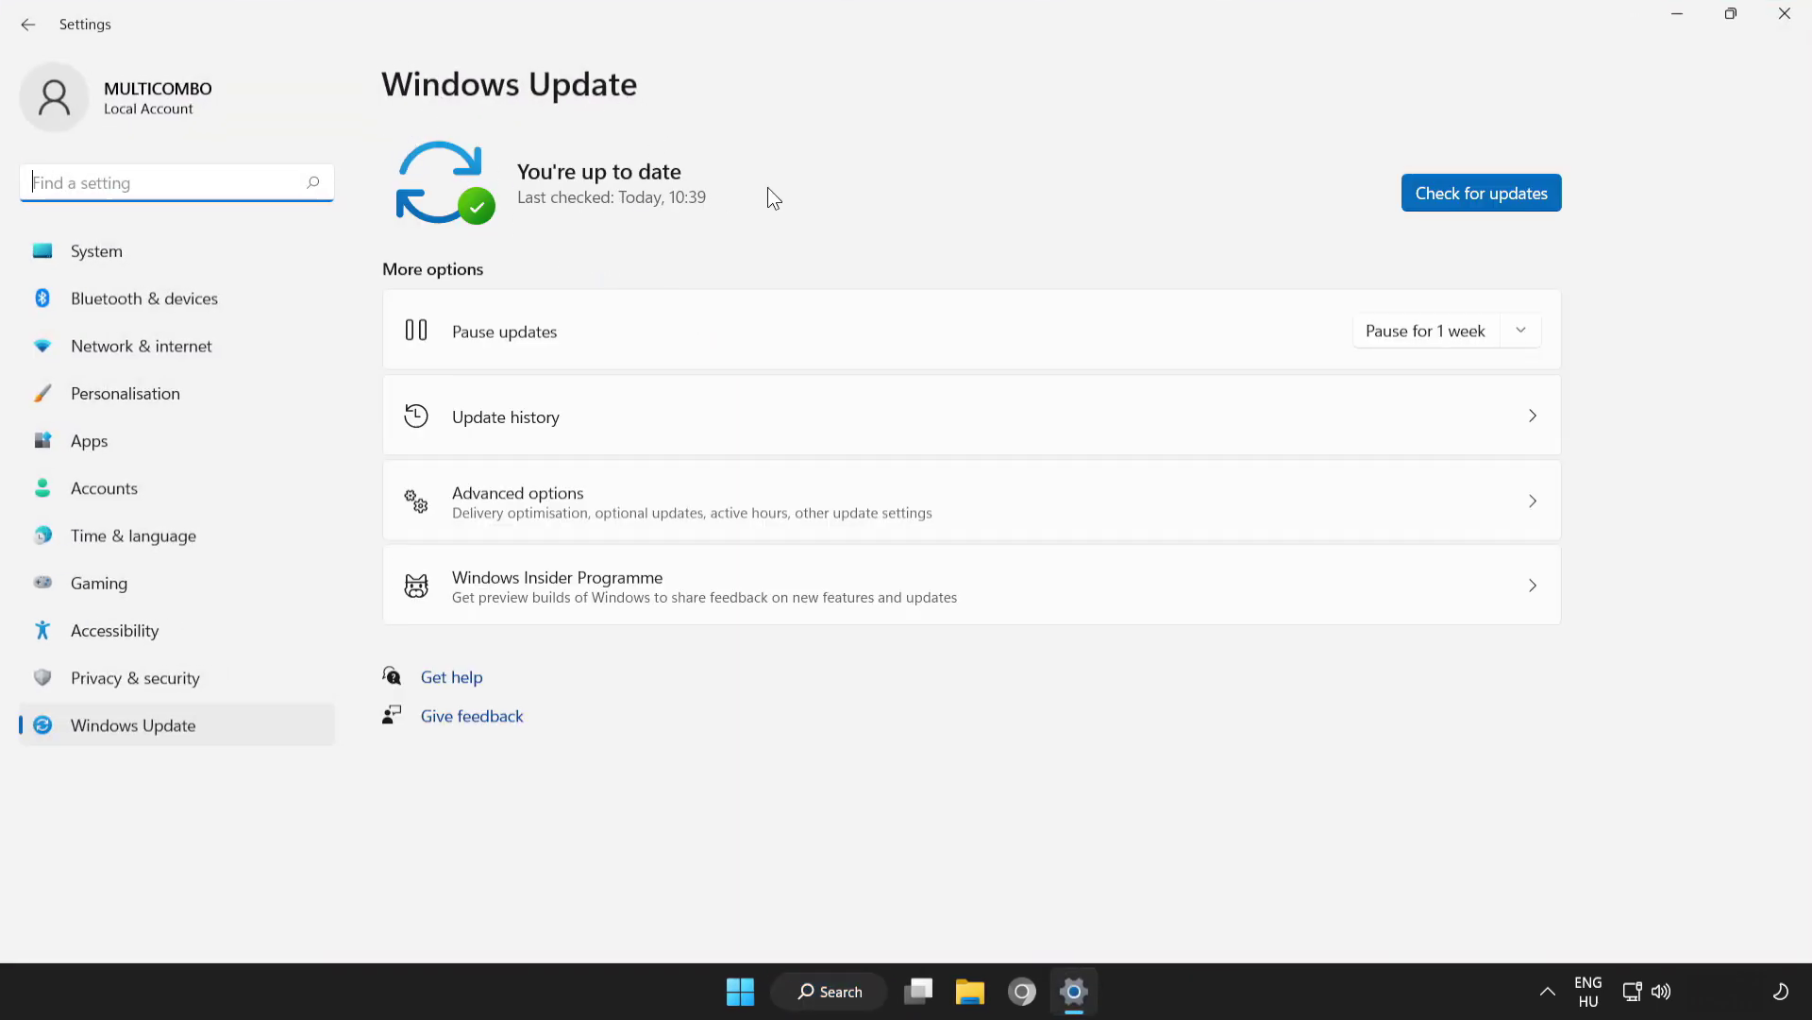
pyautogui.click(1486, 194)
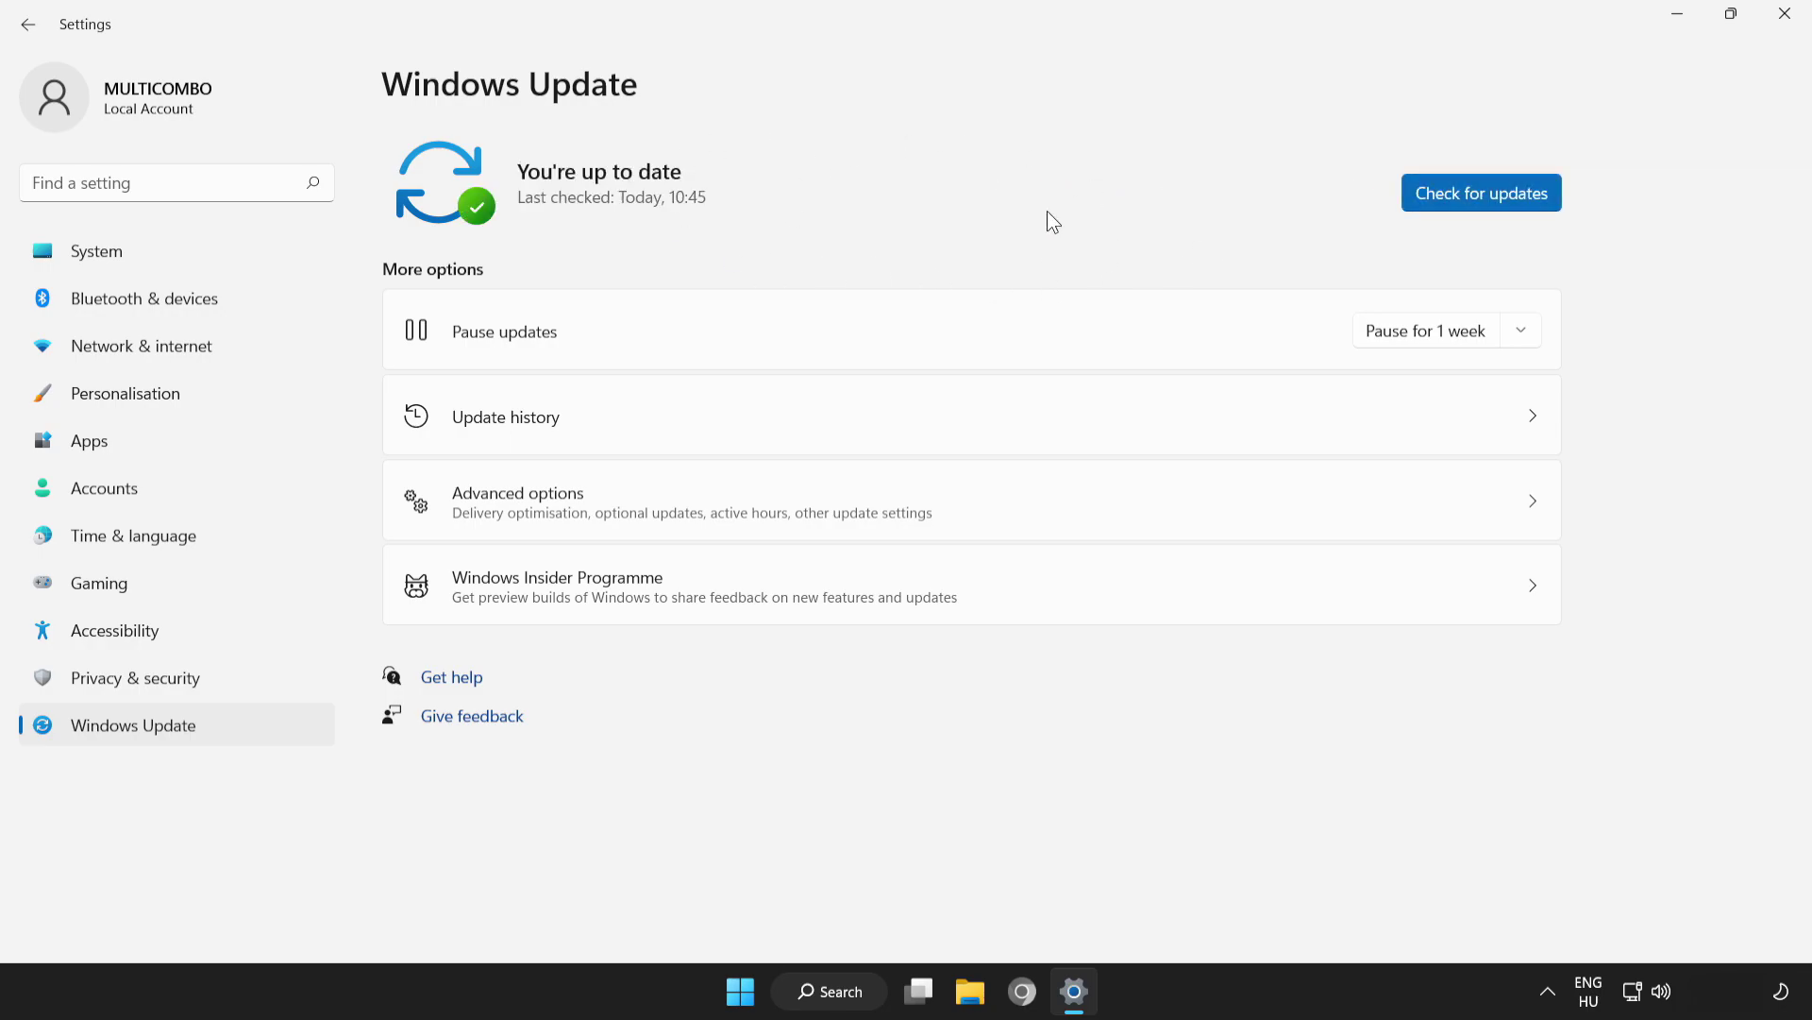
pyautogui.click(1784, 15)
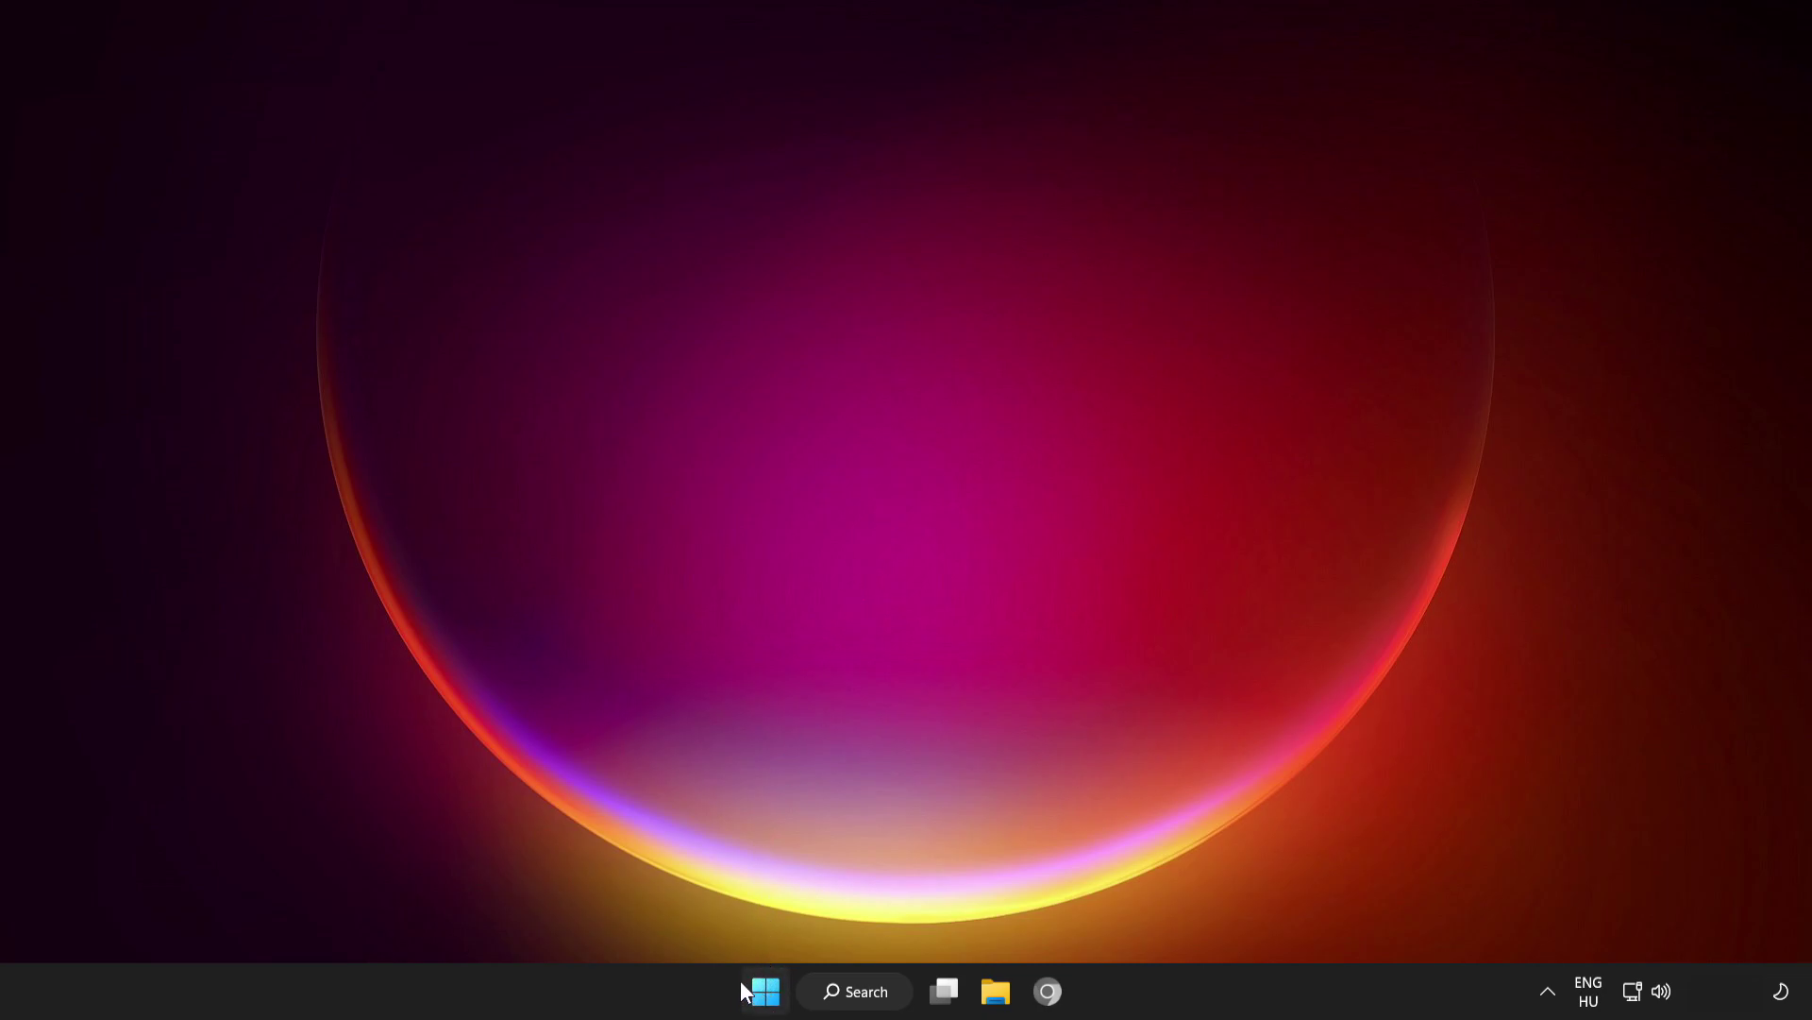
# Step: Open Task Manager's list of startup apps and disable Cortana
pyautogui.rightClick(767, 989)
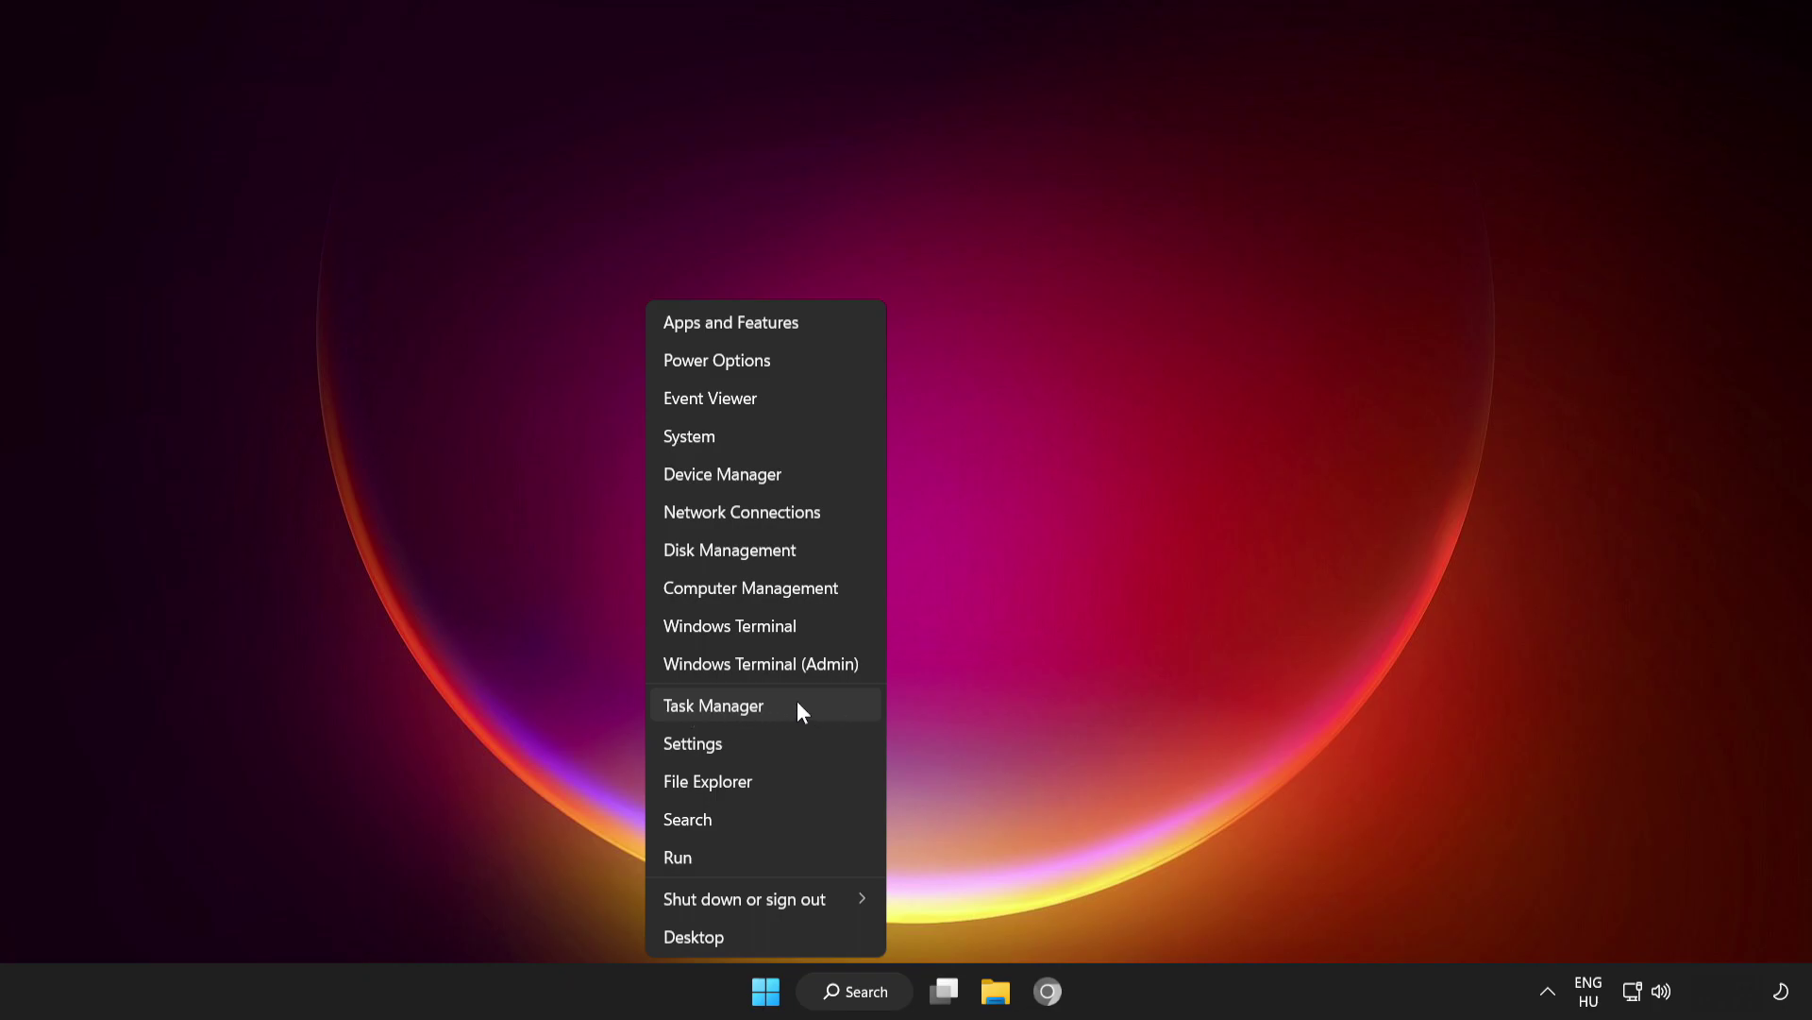
pyautogui.click(823, 708)
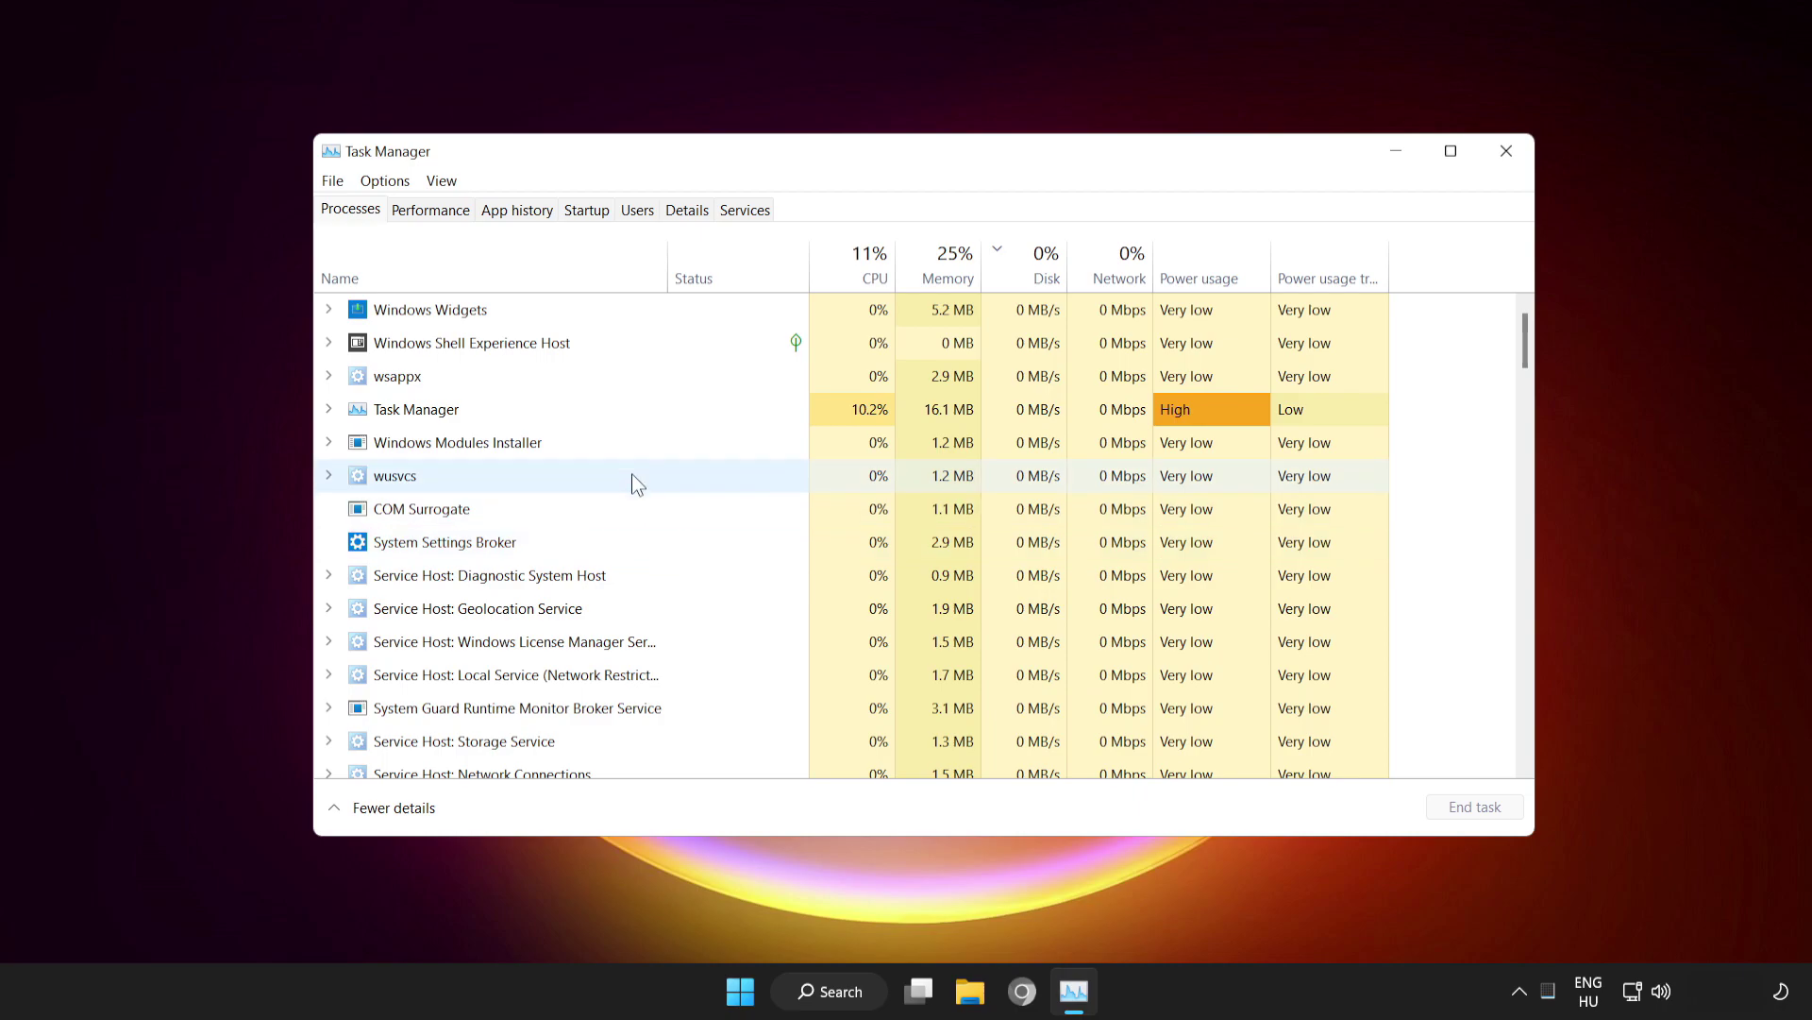
pyautogui.click(585, 211)
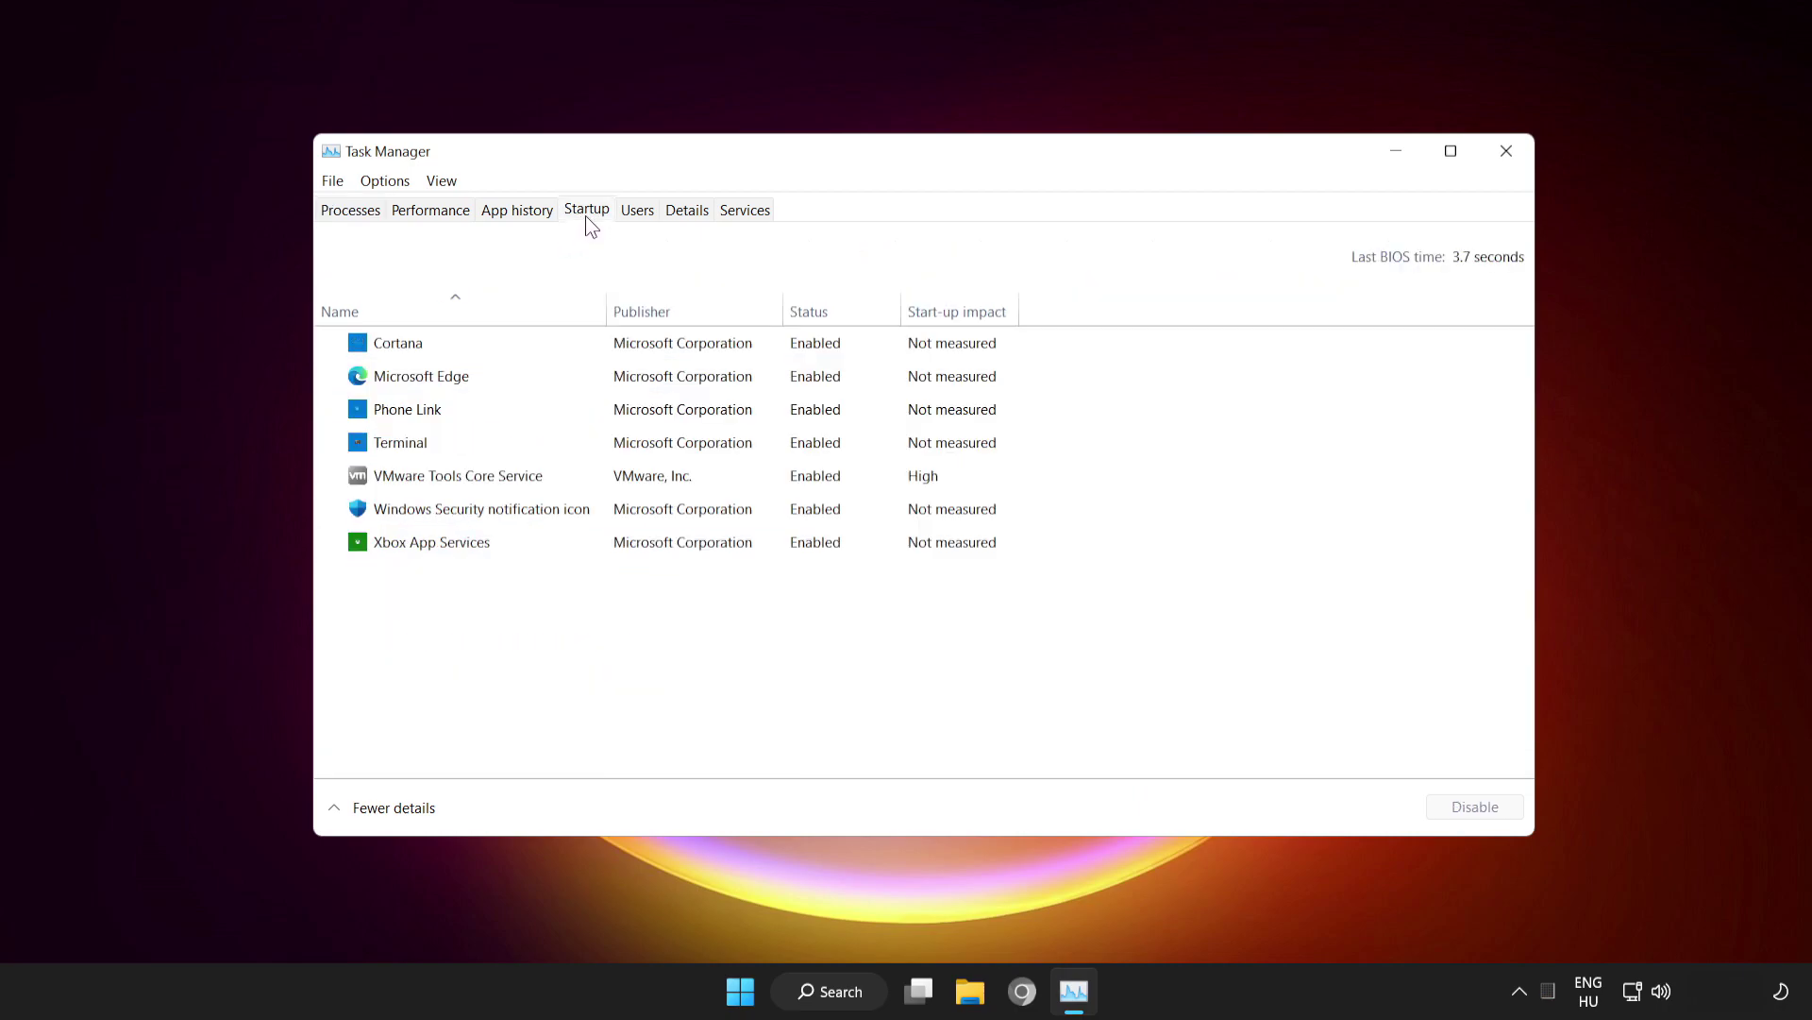
pyautogui.click(572, 341)
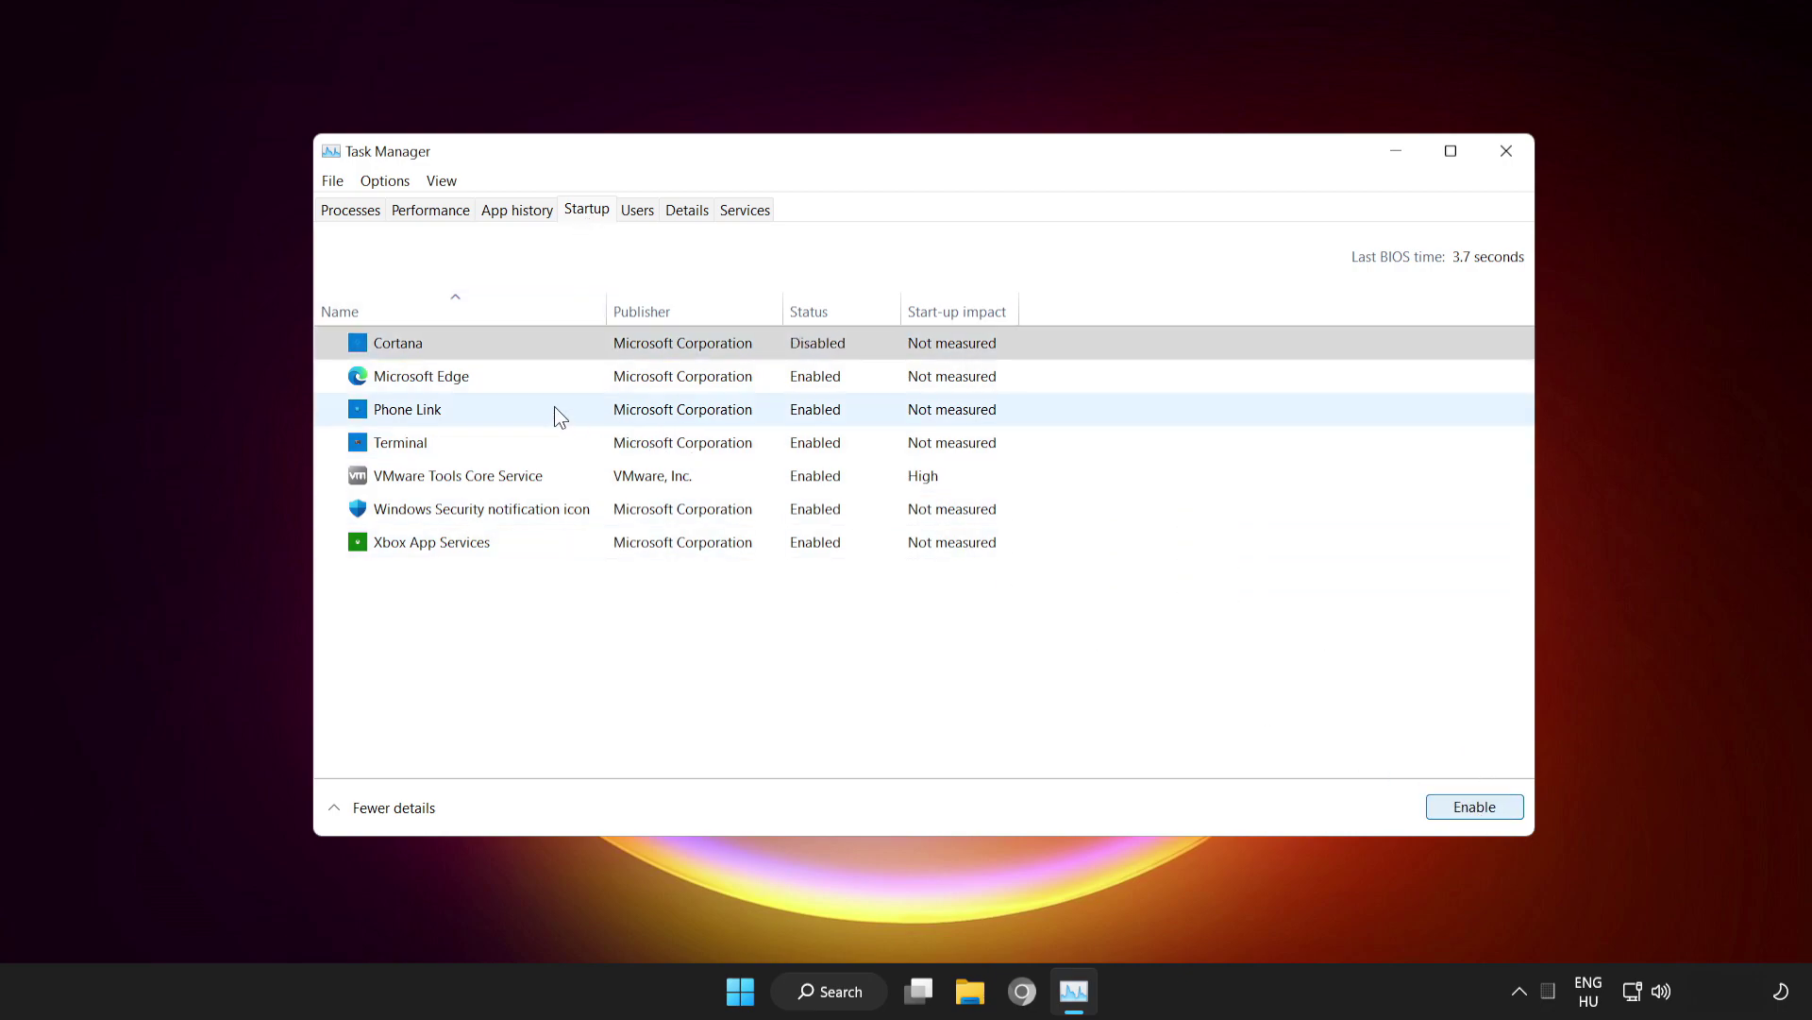
# Step: Disable Microsoft Edge, Phone Link and Terminal at startup, then close Task Manager
pyautogui.click(531, 376)
pyautogui.click(1474, 807)
pyautogui.click(509, 415)
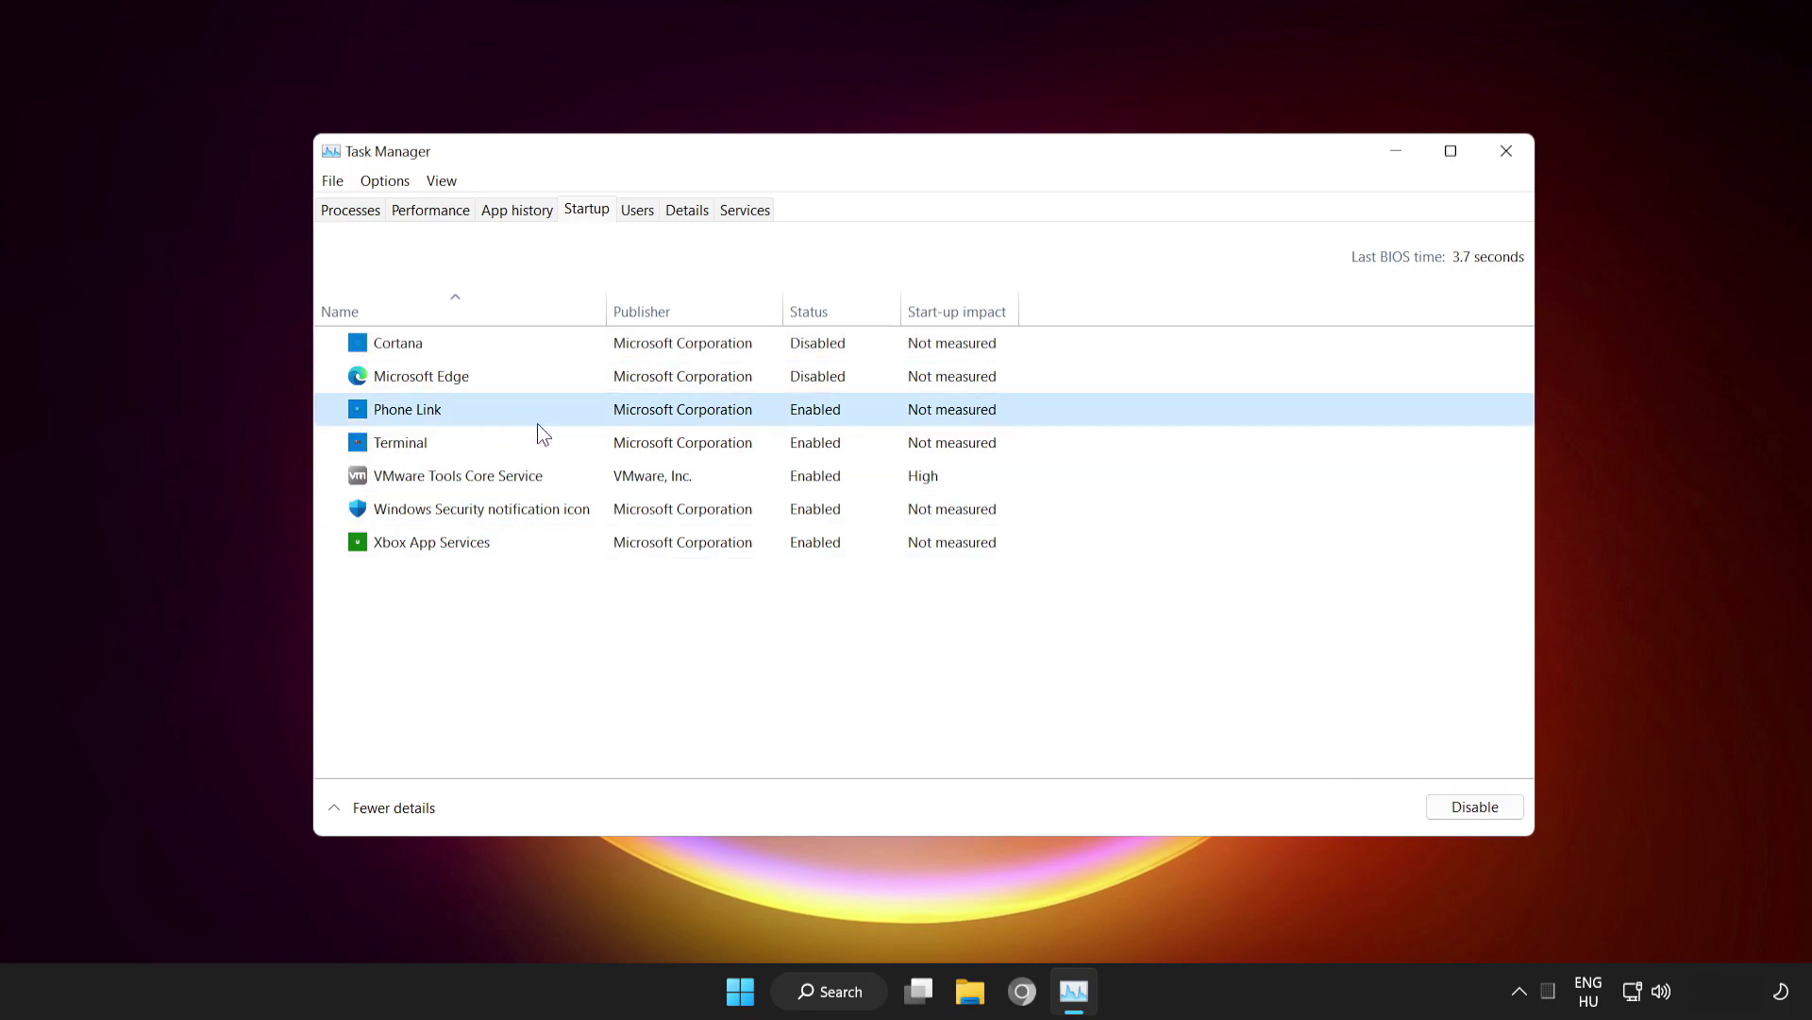
pyautogui.click(1466, 804)
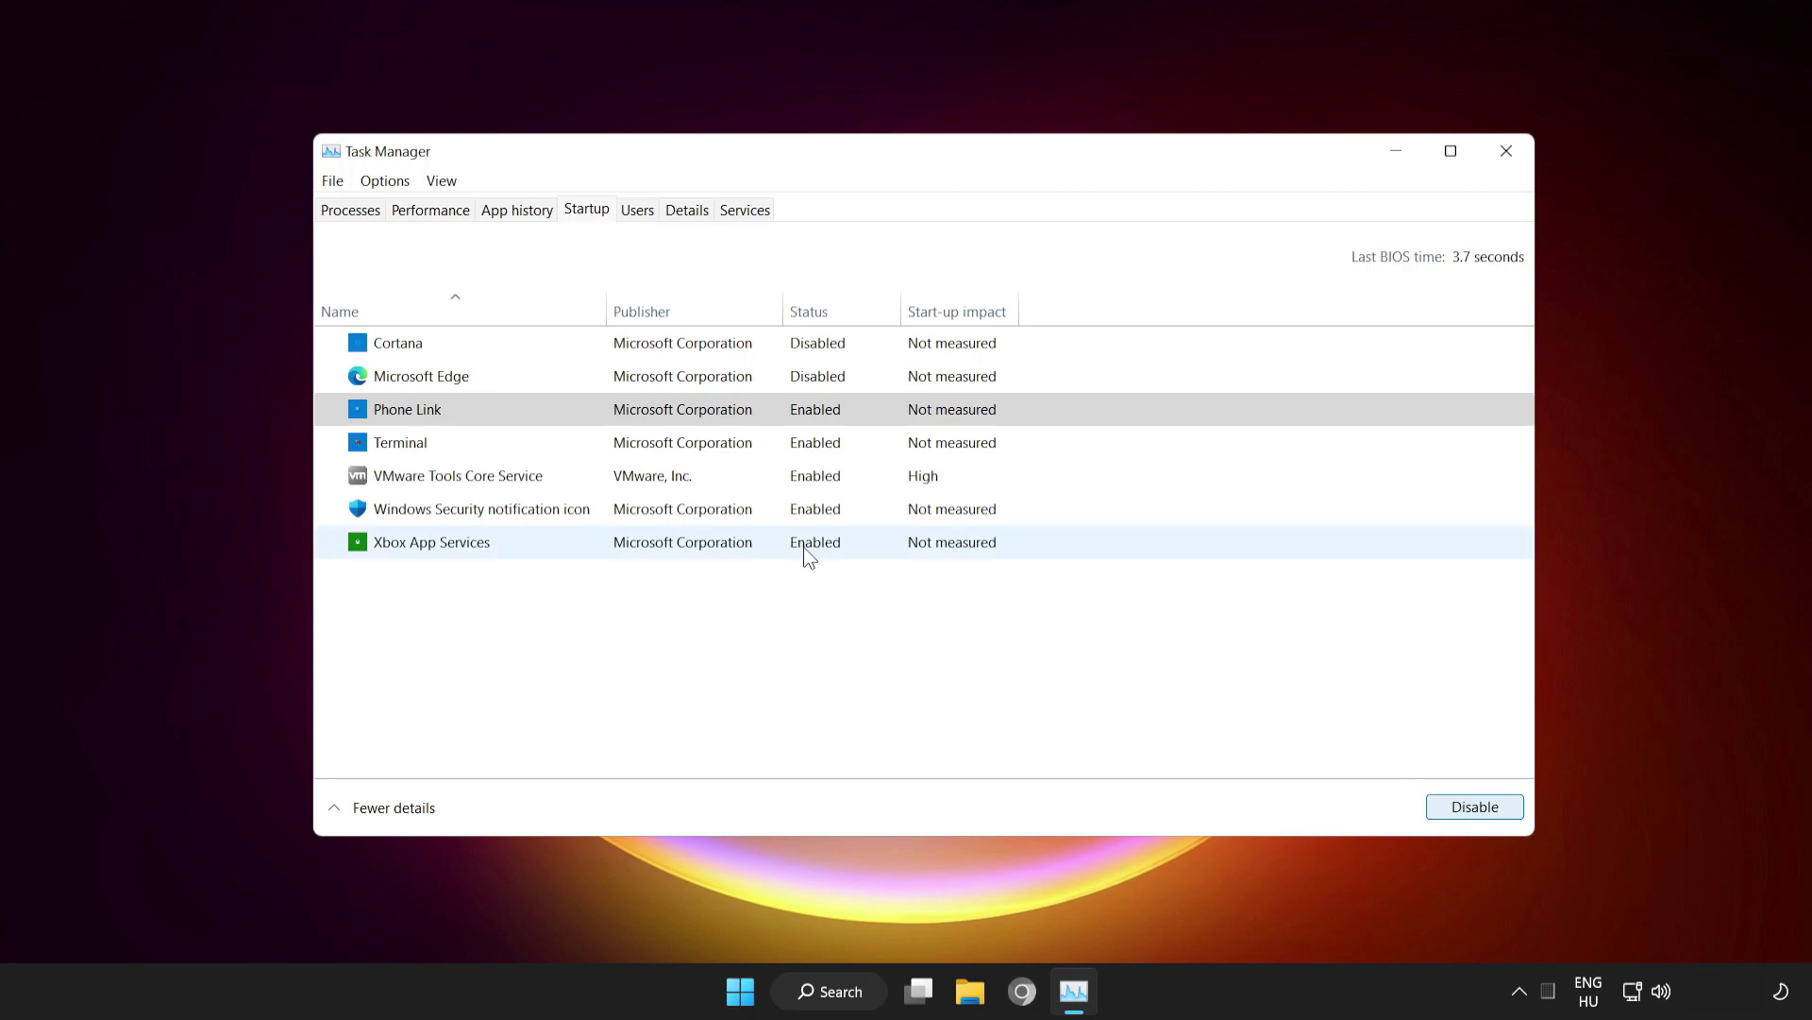
pyautogui.click(540, 450)
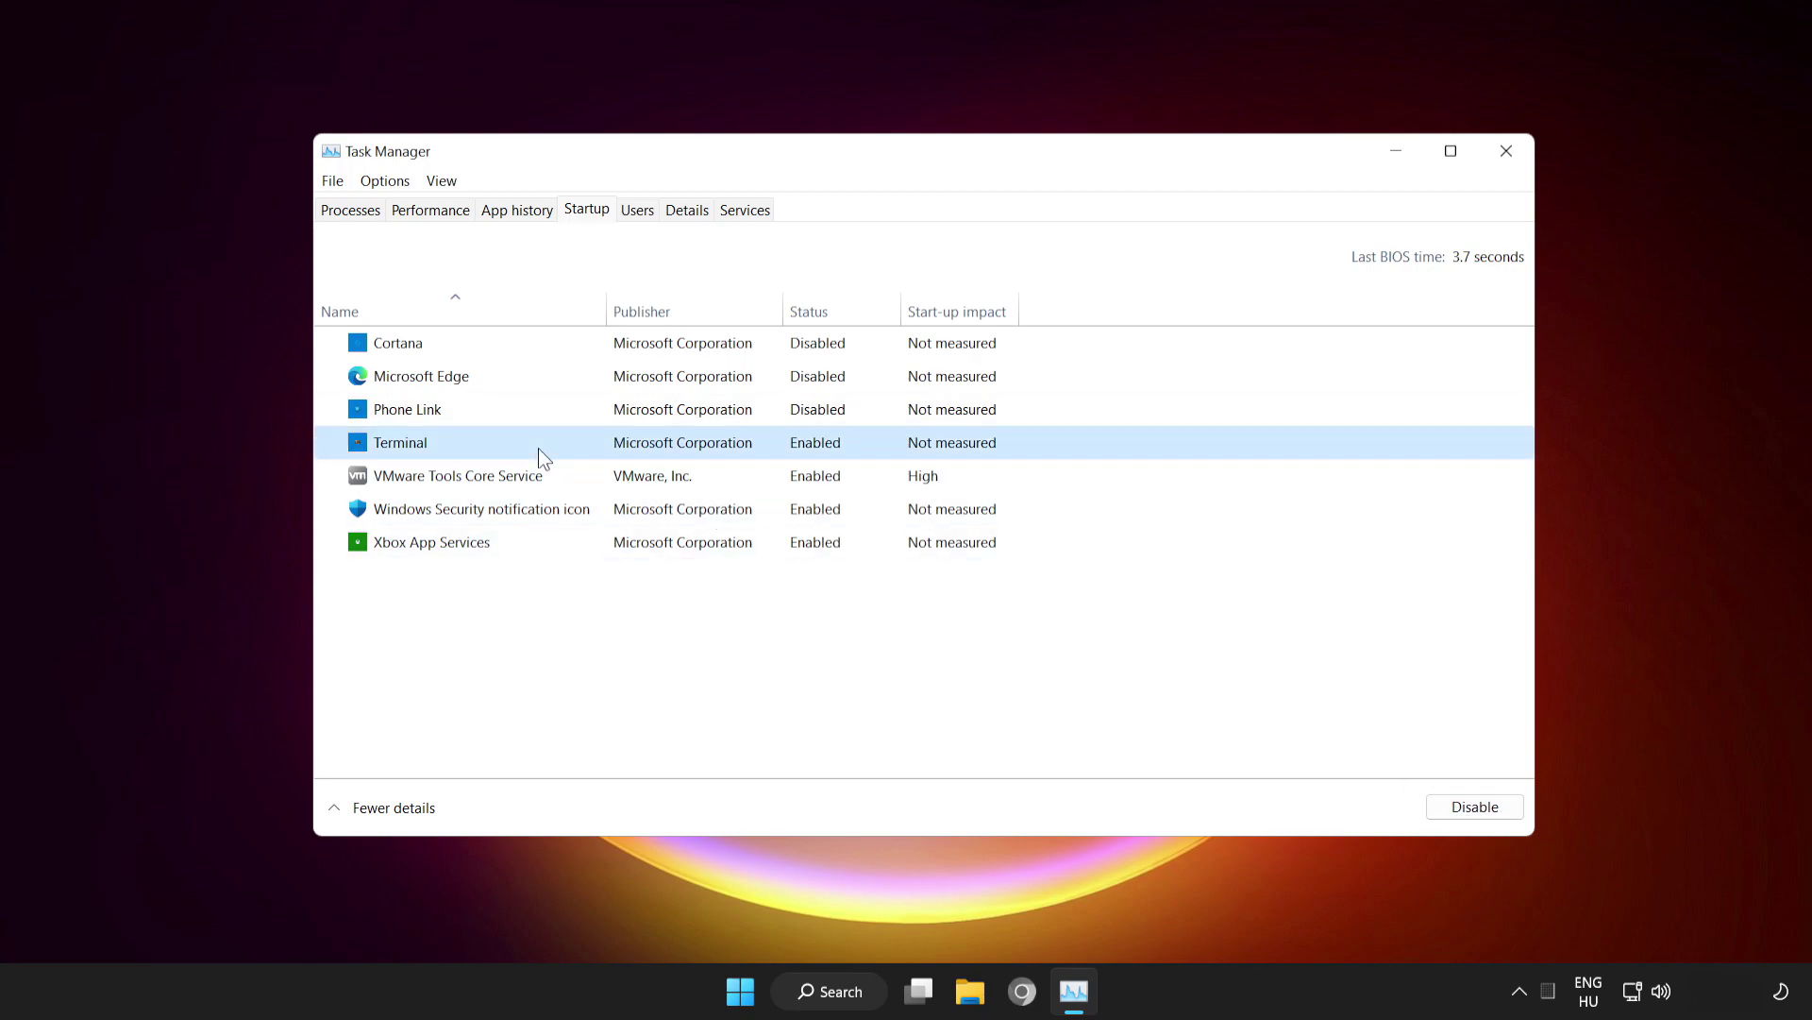
pyautogui.click(1482, 806)
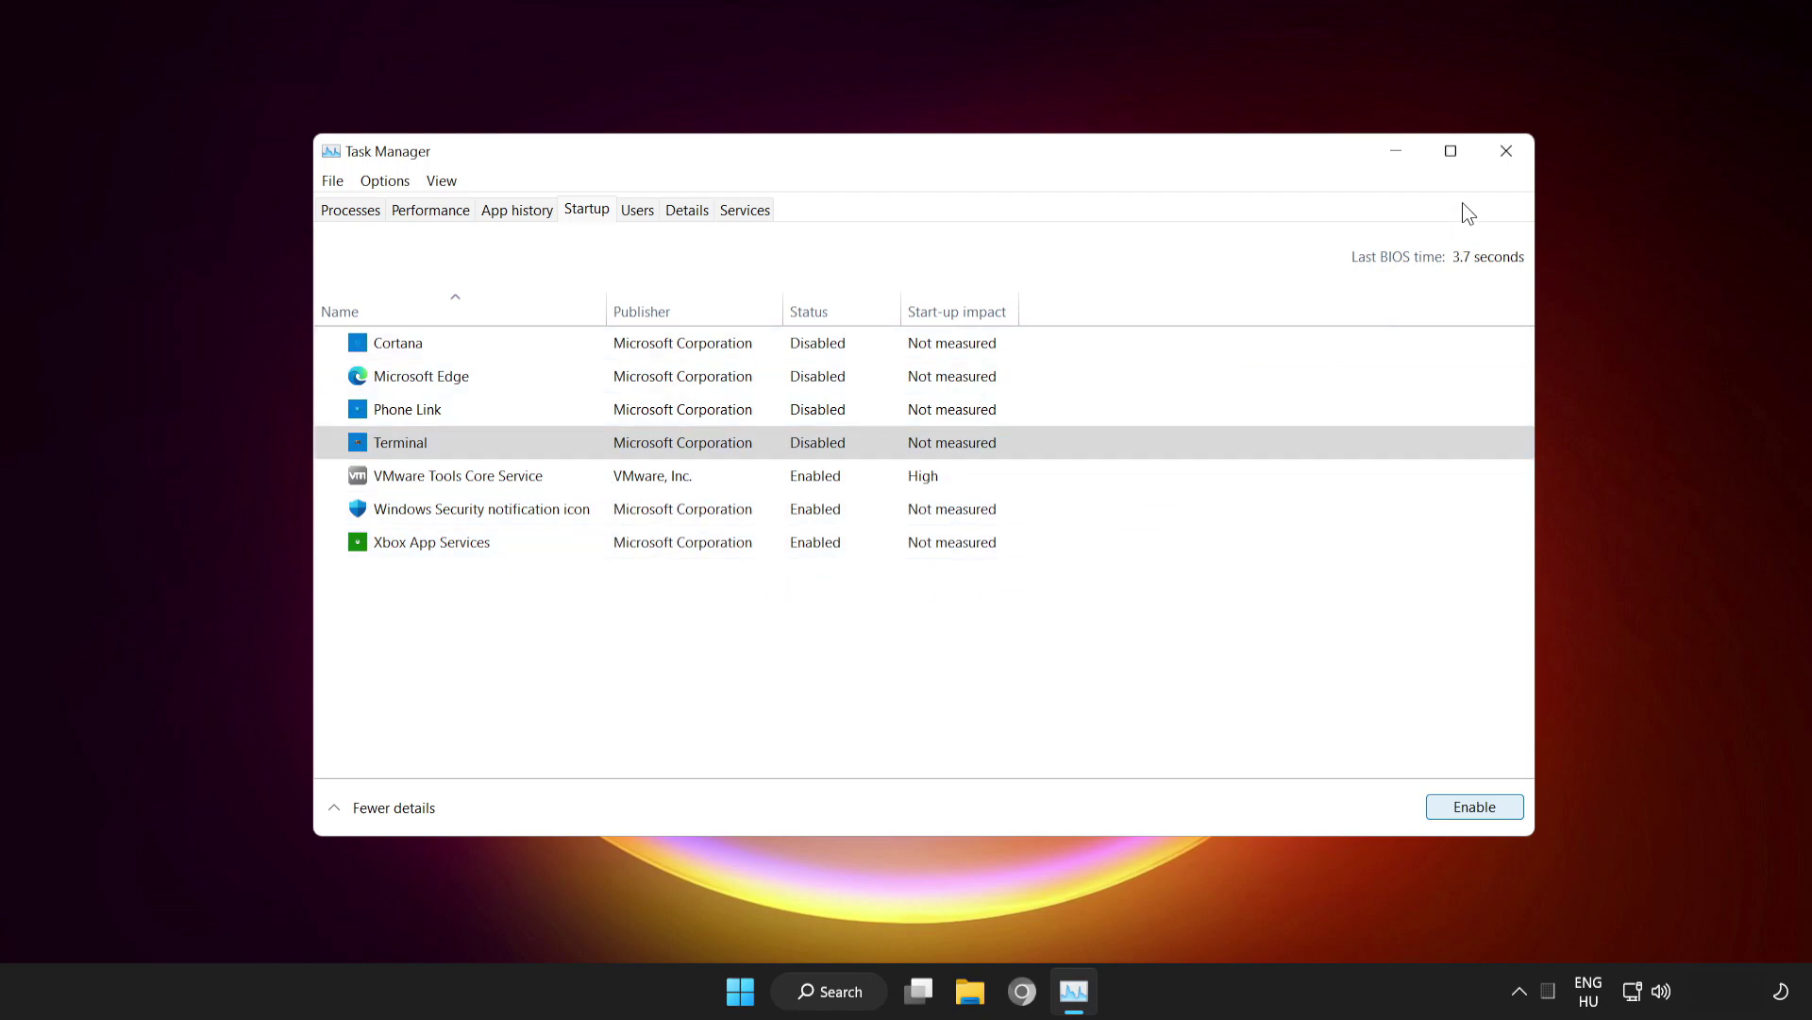
pyautogui.click(1507, 158)
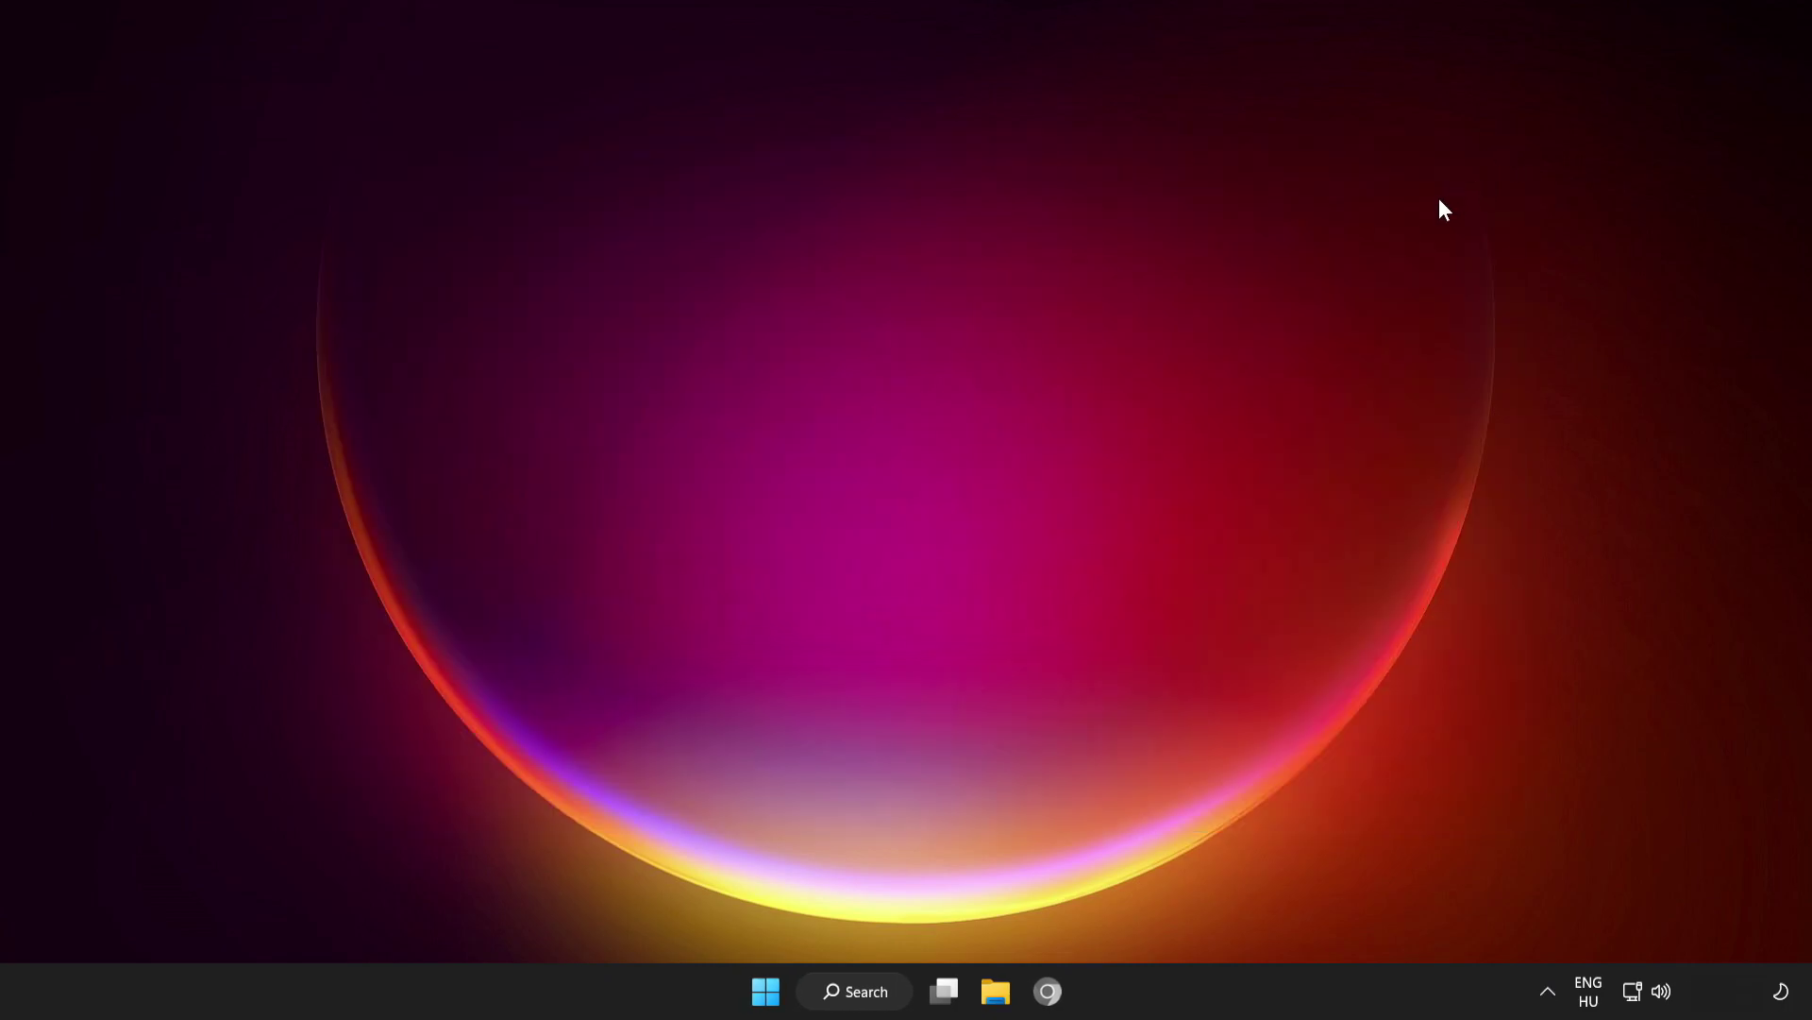
# Step: Open the computer's power options
pyautogui.click(766, 991)
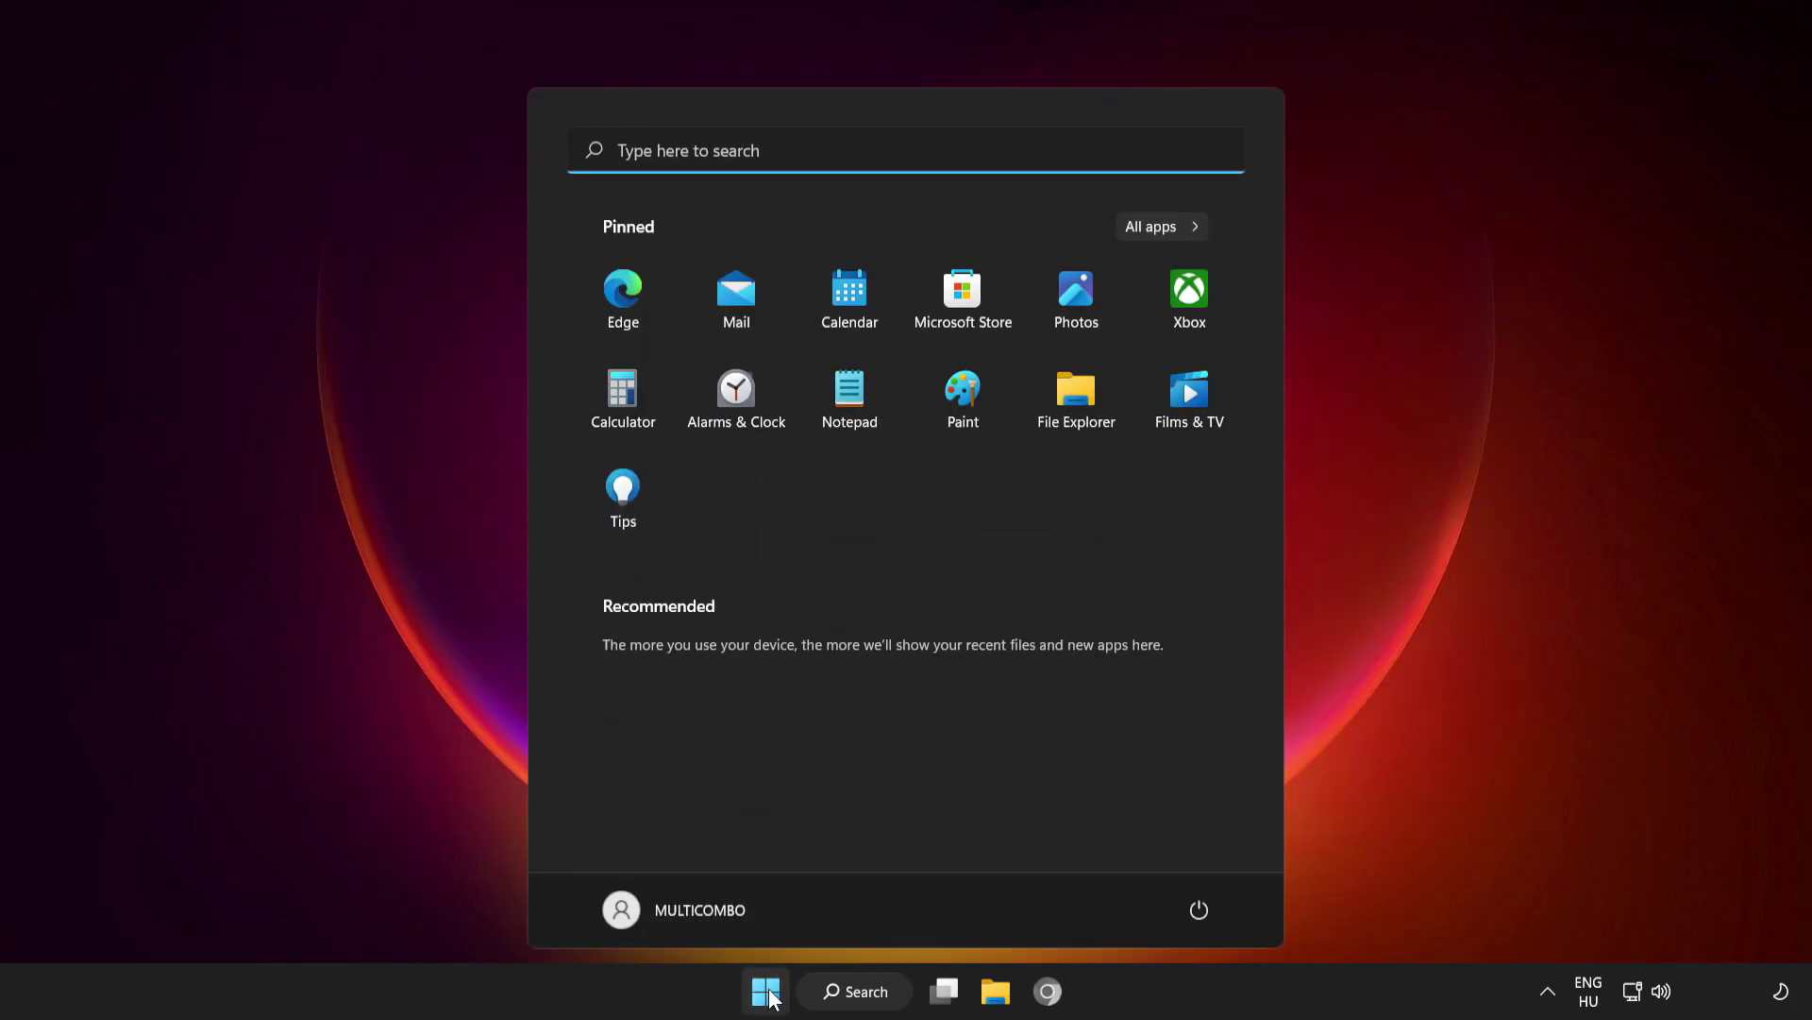
pyautogui.click(1195, 912)
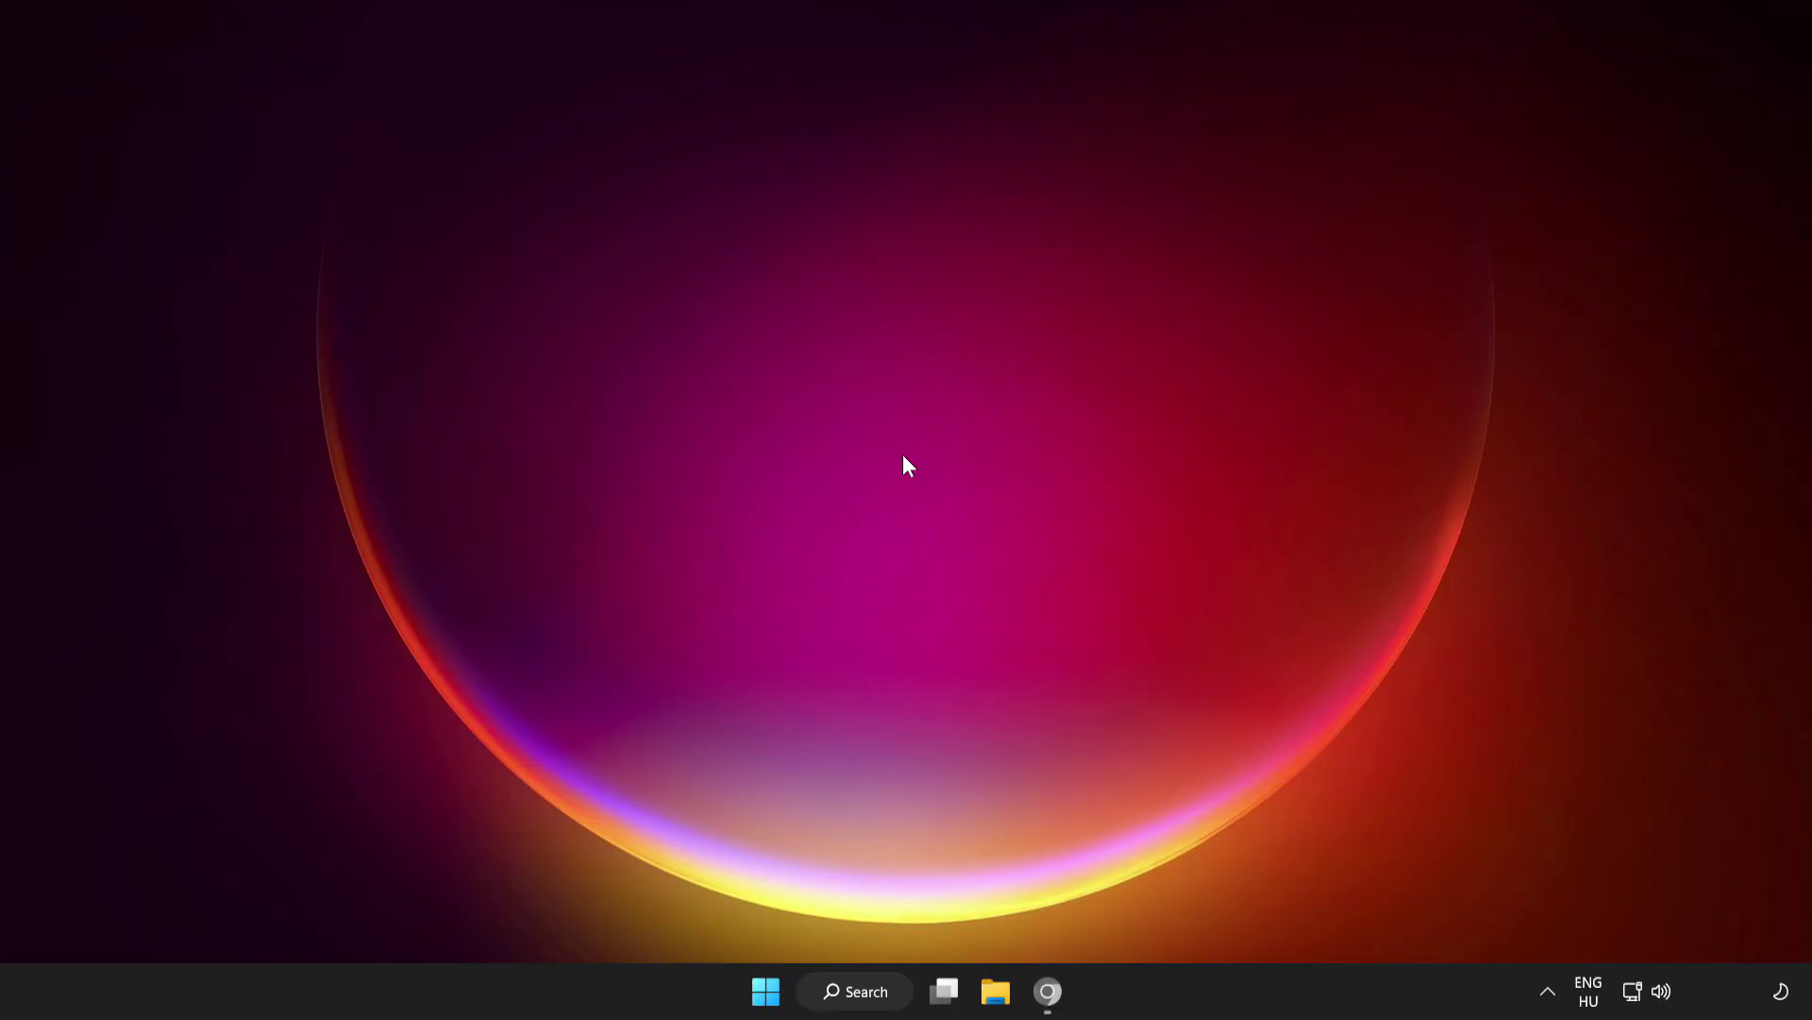
# Step: Switch to Chrome and download the English DirectX End-User Runtime Web Installer from the Microsoft Download Center page
pyautogui.click(1051, 1003)
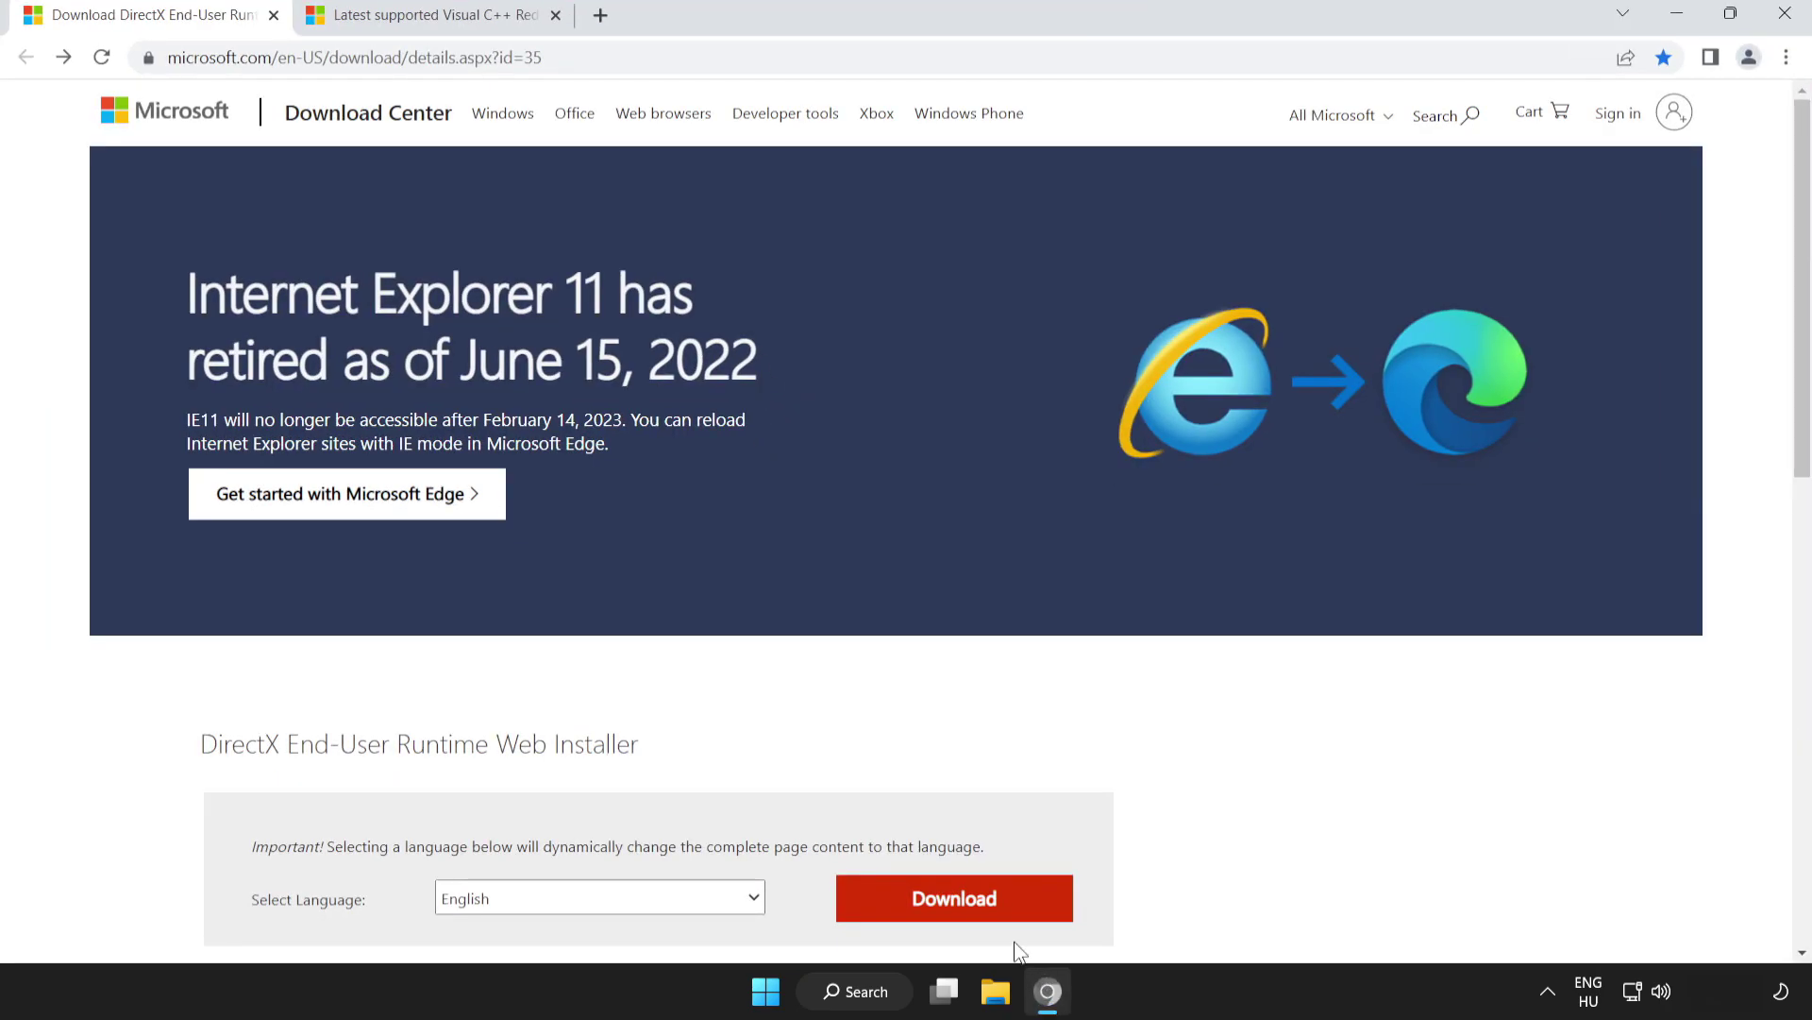
pyautogui.click(257, 59)
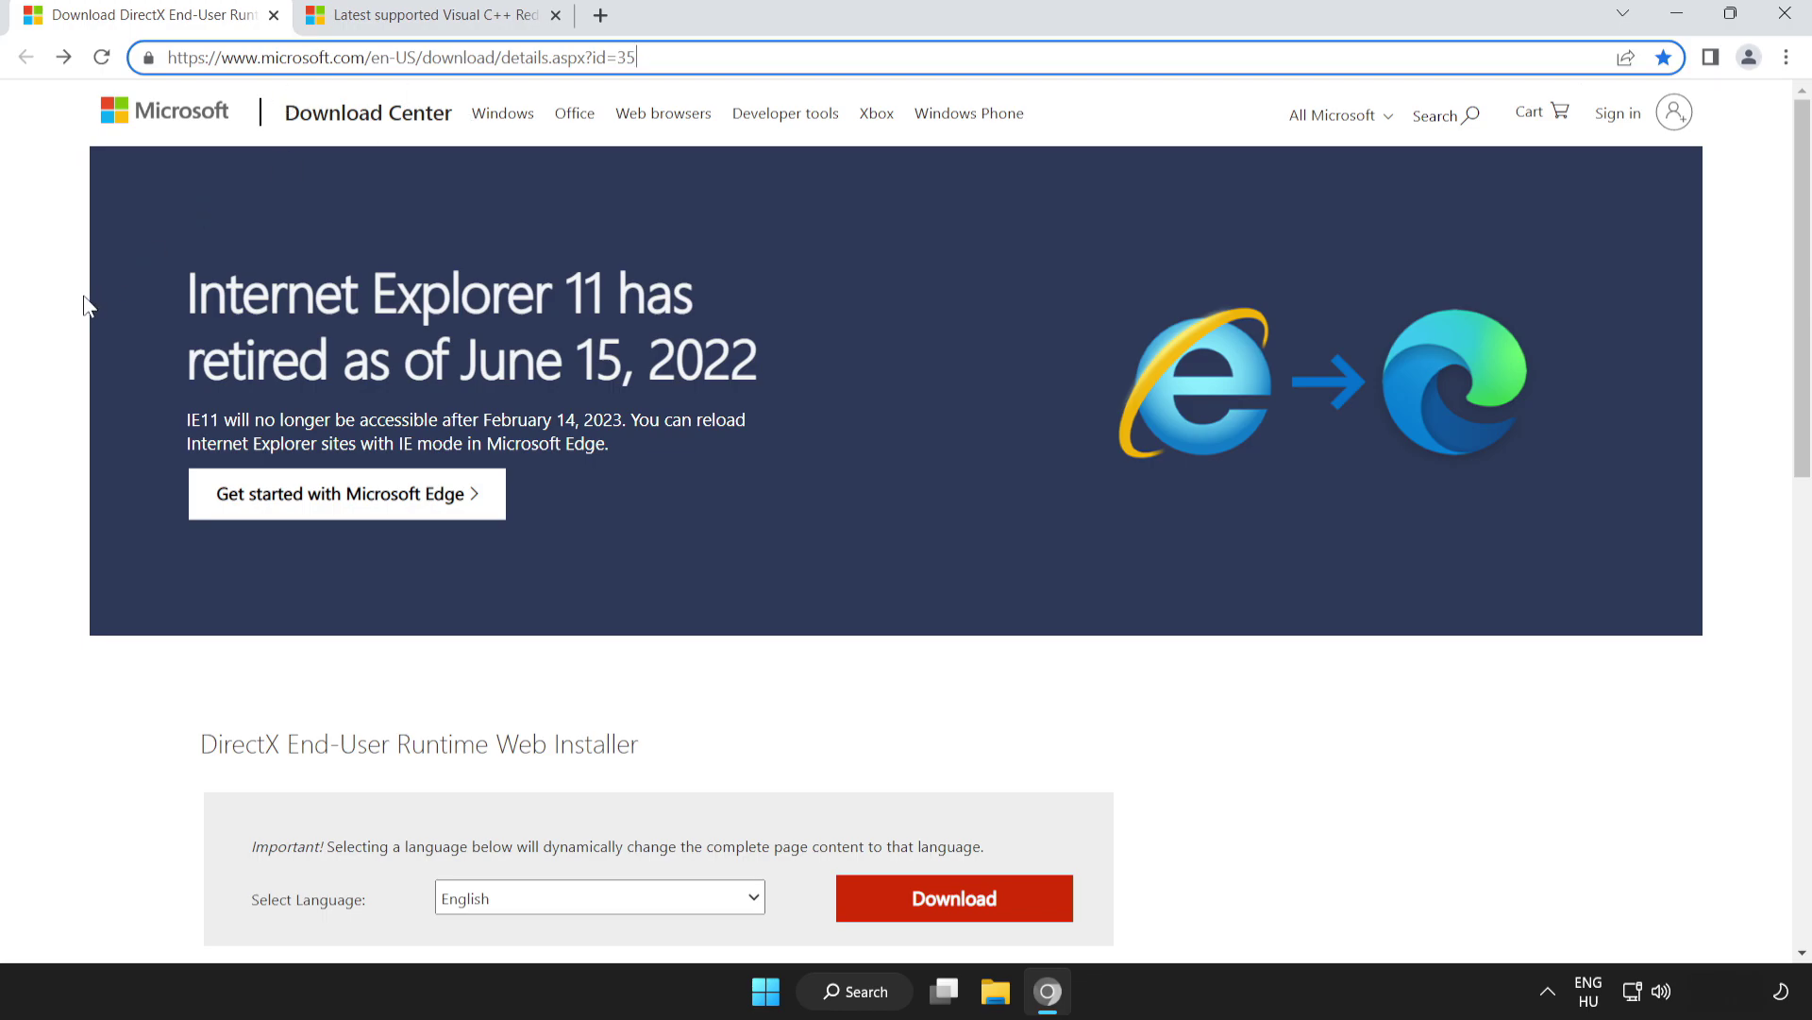
pyautogui.click(572, 296)
pyautogui.moveTo(1804, 281); pyautogui.dragTo(1805, 422)
pyautogui.moveTo(117, 405); pyautogui.dragTo(809, 421)
pyautogui.click(767, 436)
pyautogui.click(960, 572)
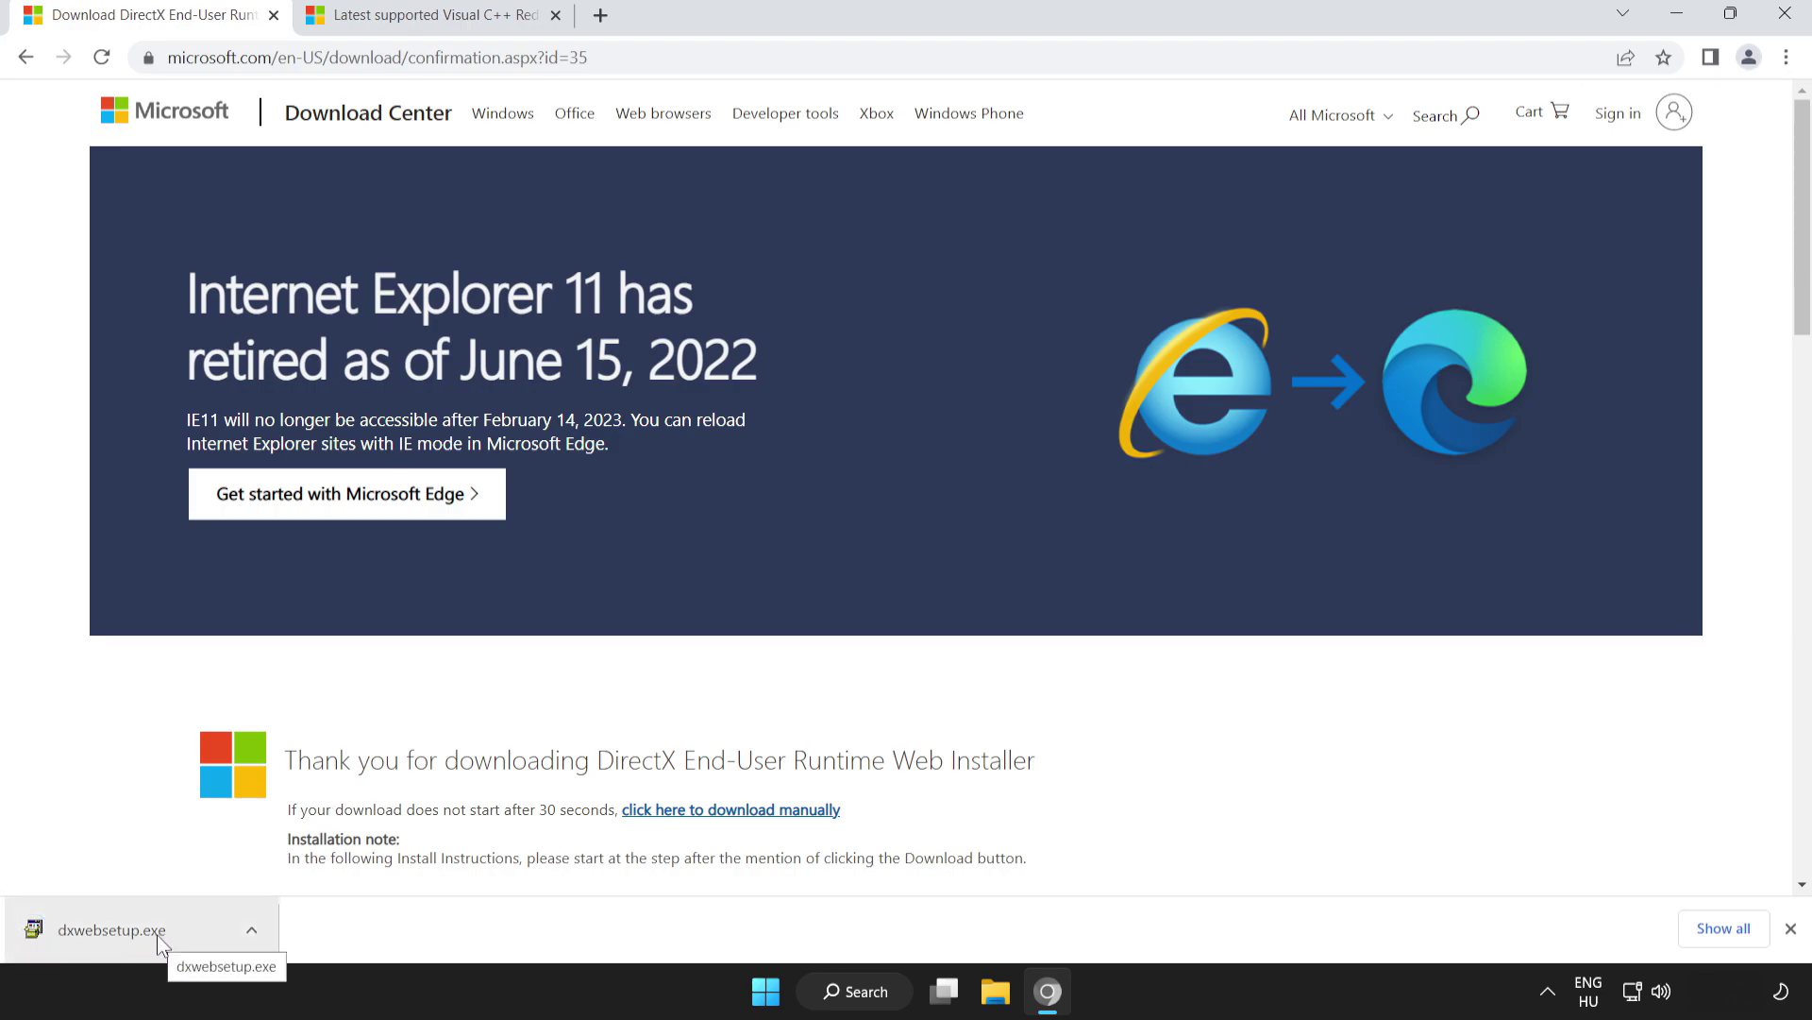
# Step: Run the downloaded dxwebsetup.exe, accept the license agreement and go through the DirectX setup to the finish
pyautogui.click(157, 934)
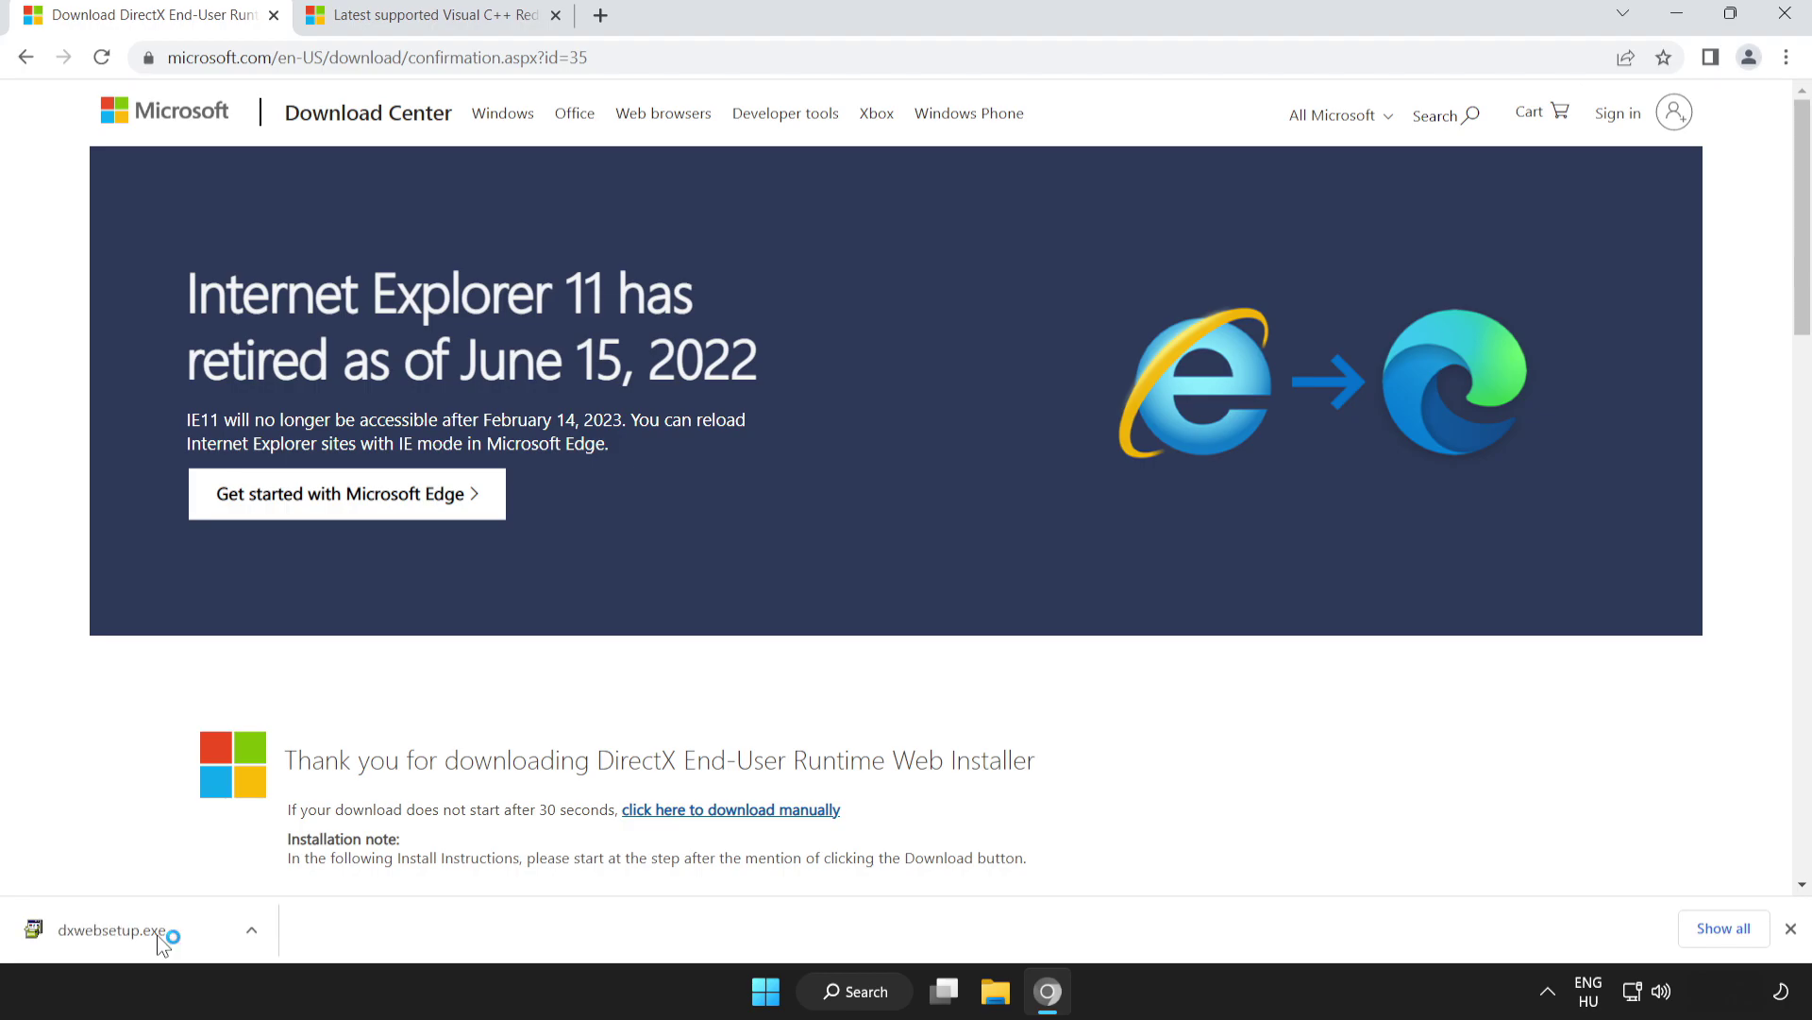
pyautogui.moveTo(455, 230); pyautogui.dragTo(825, 301)
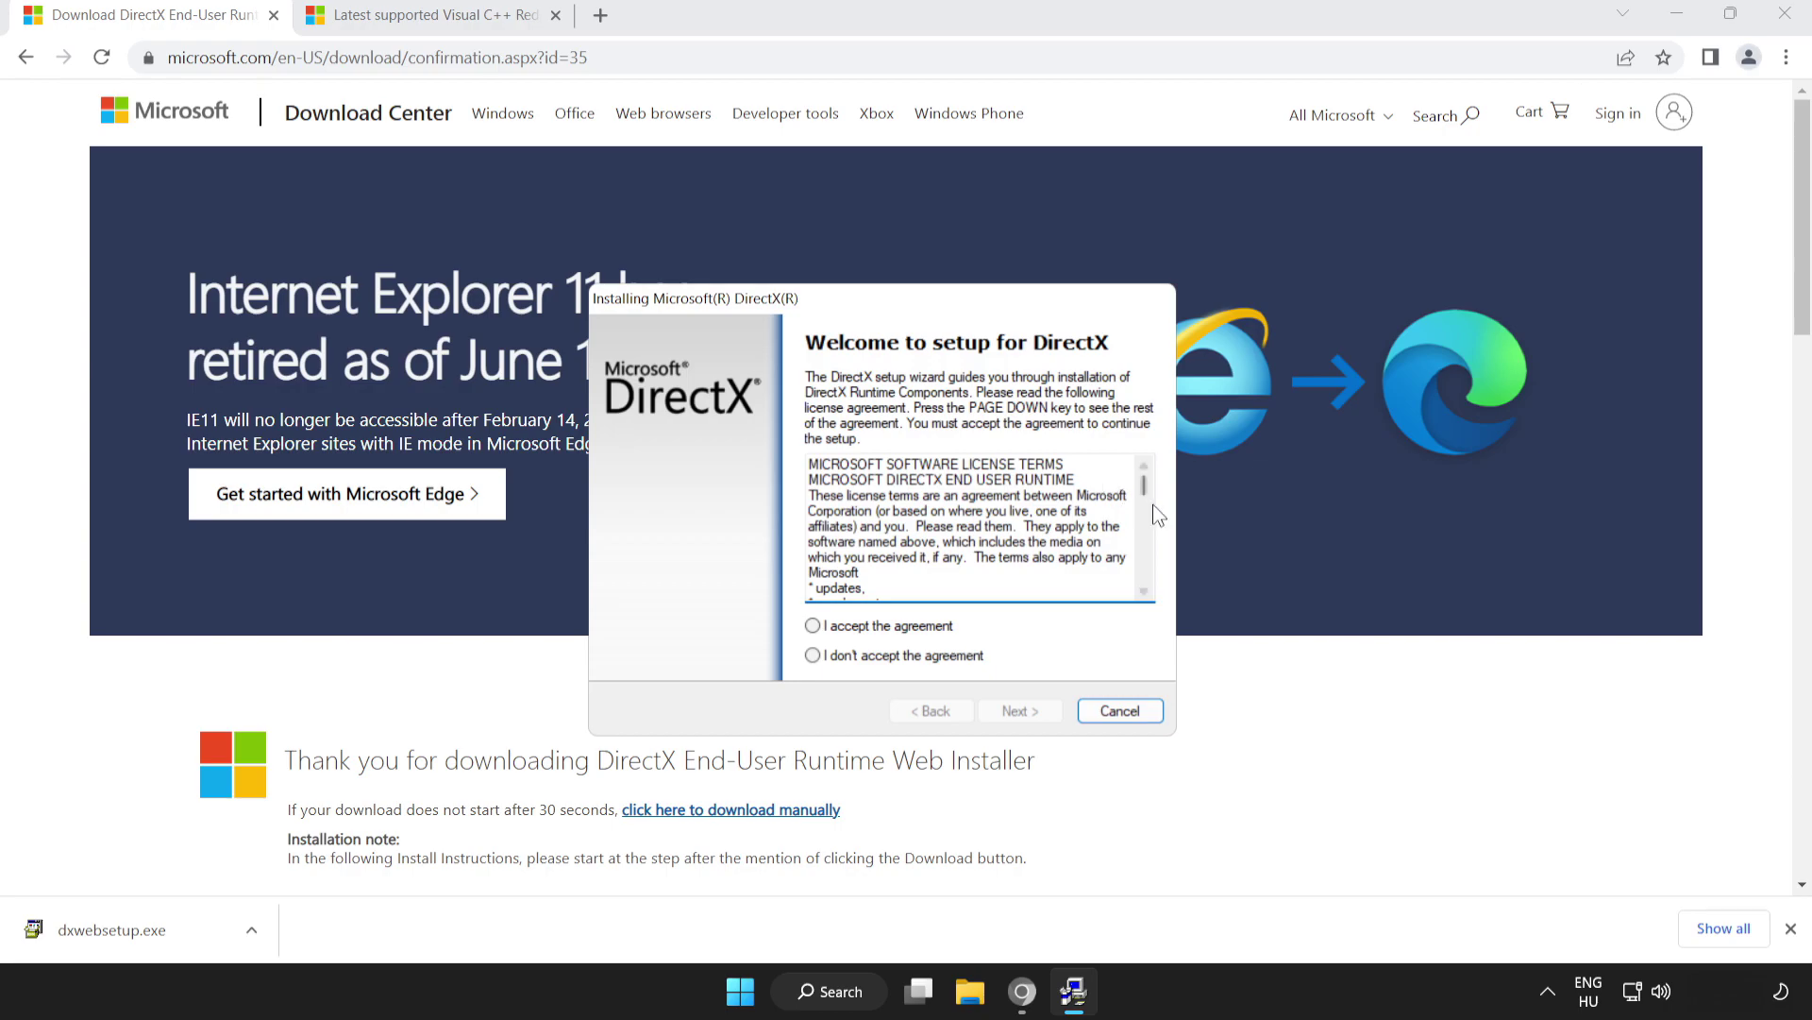
pyautogui.moveTo(1145, 487); pyautogui.dragTo(1147, 587)
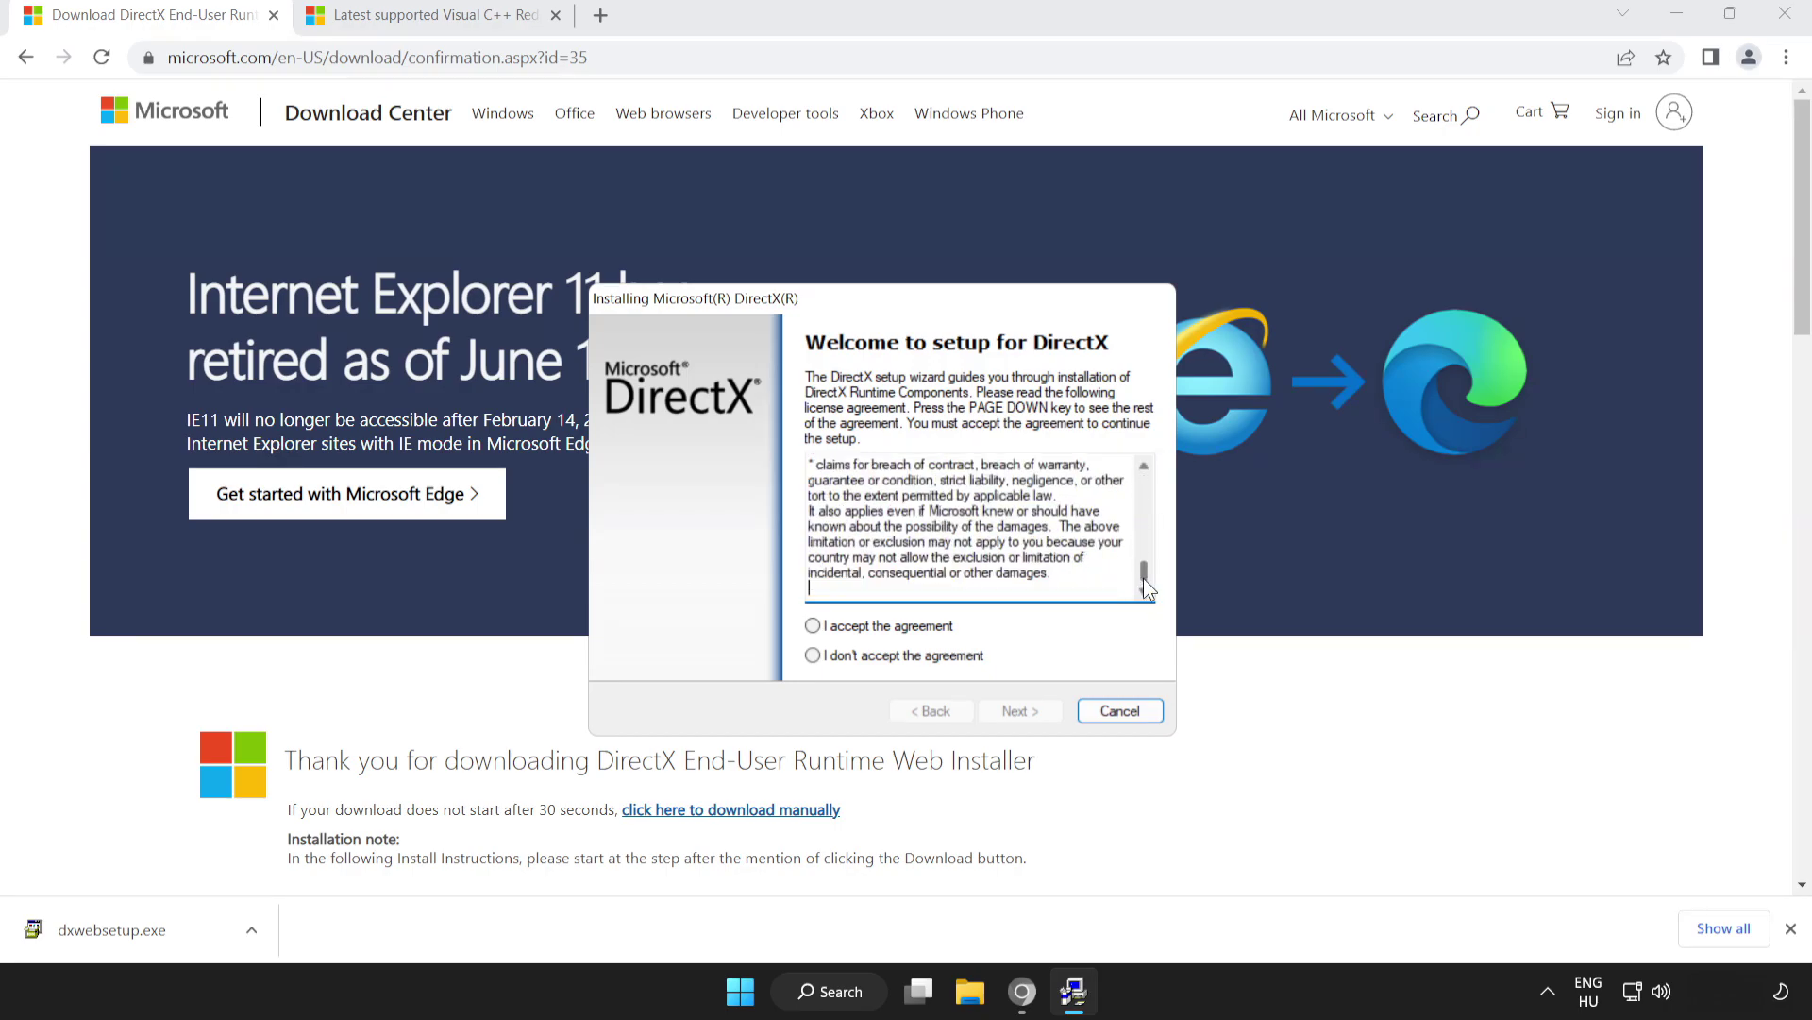
pyautogui.click(814, 626)
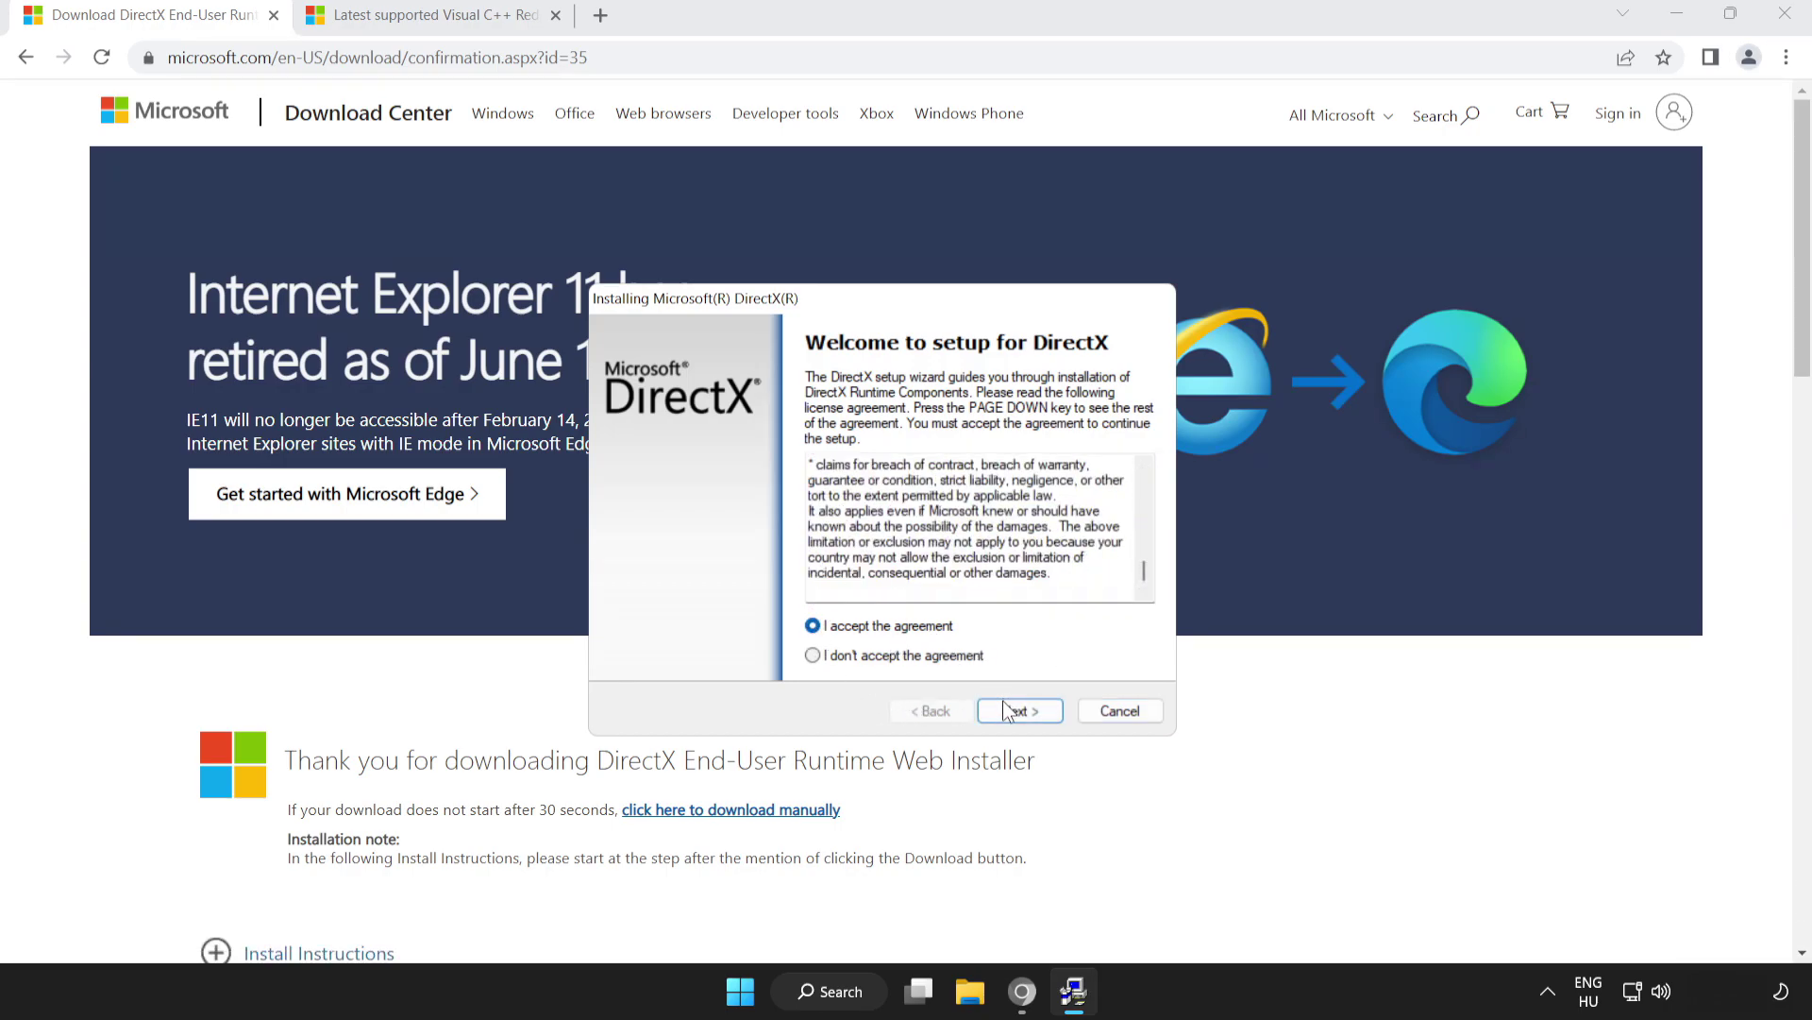
pyautogui.click(1010, 710)
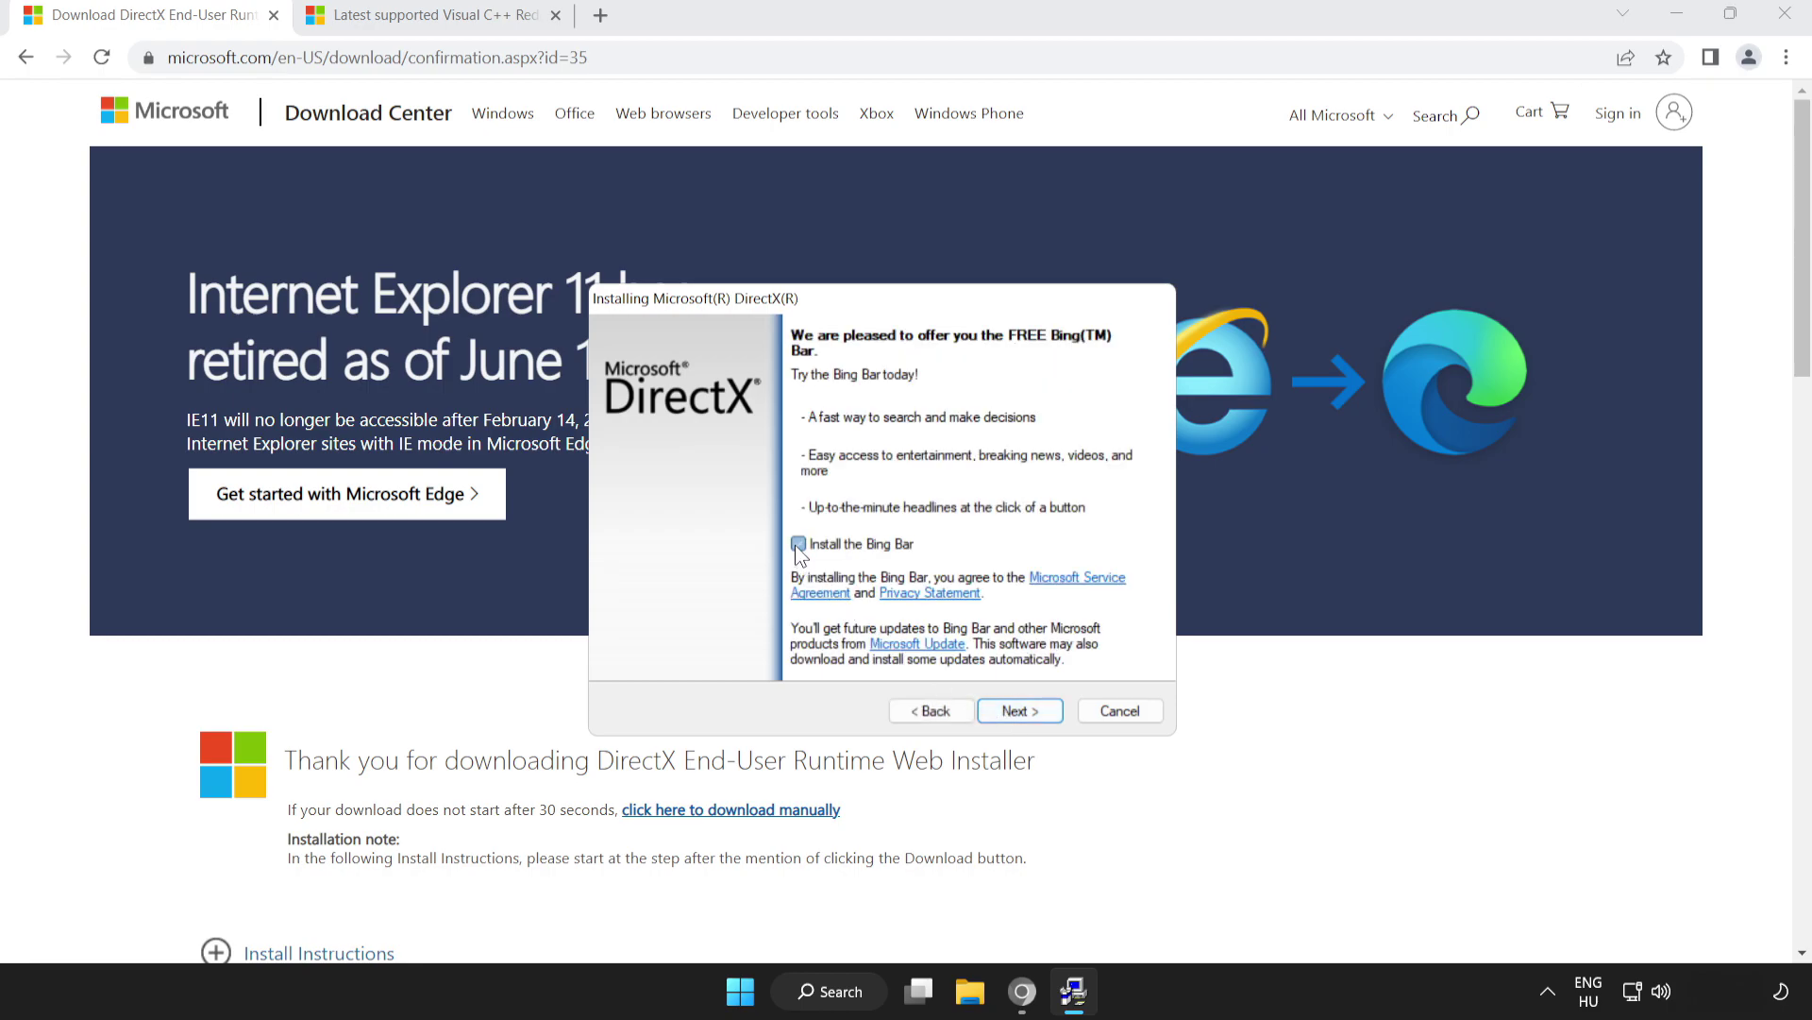
pyautogui.click(1016, 711)
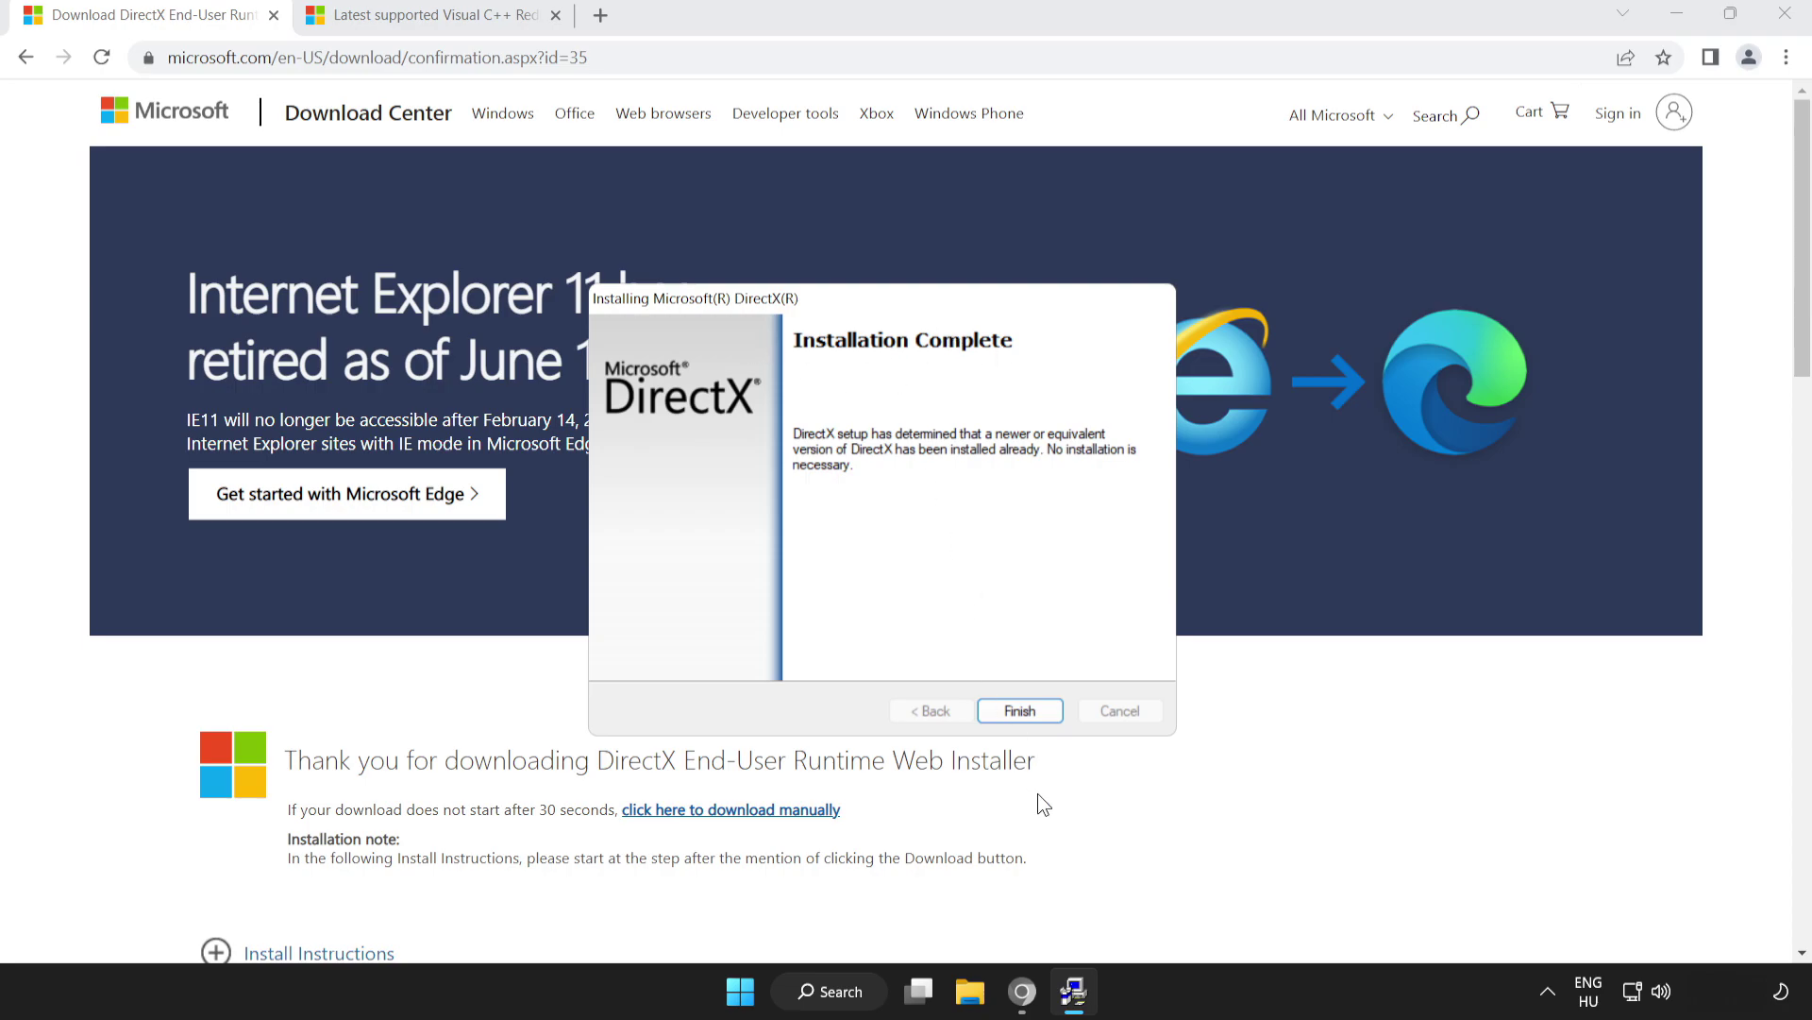
pyautogui.click(1020, 713)
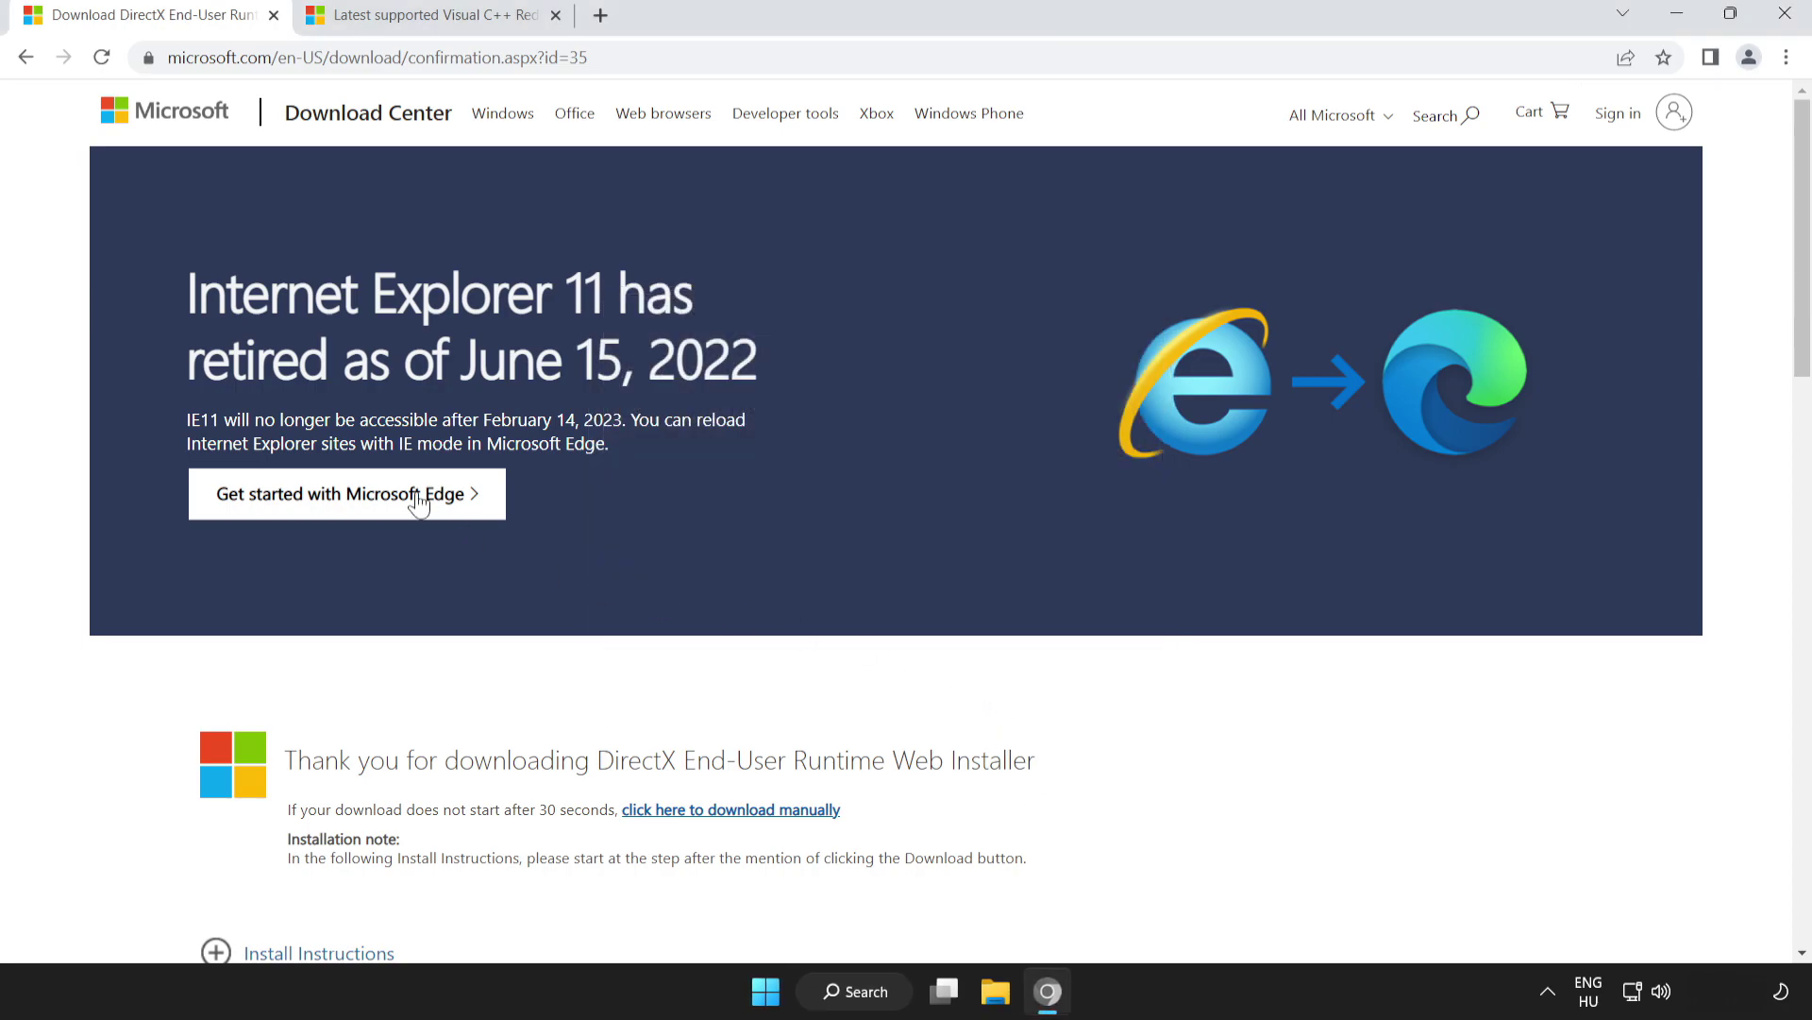
# Step: Close the DirectX page and download the ARM64, X86 and X64 Visual C++ Redistributable installers for Visual Studio 2015–2022
pyautogui.click(273, 16)
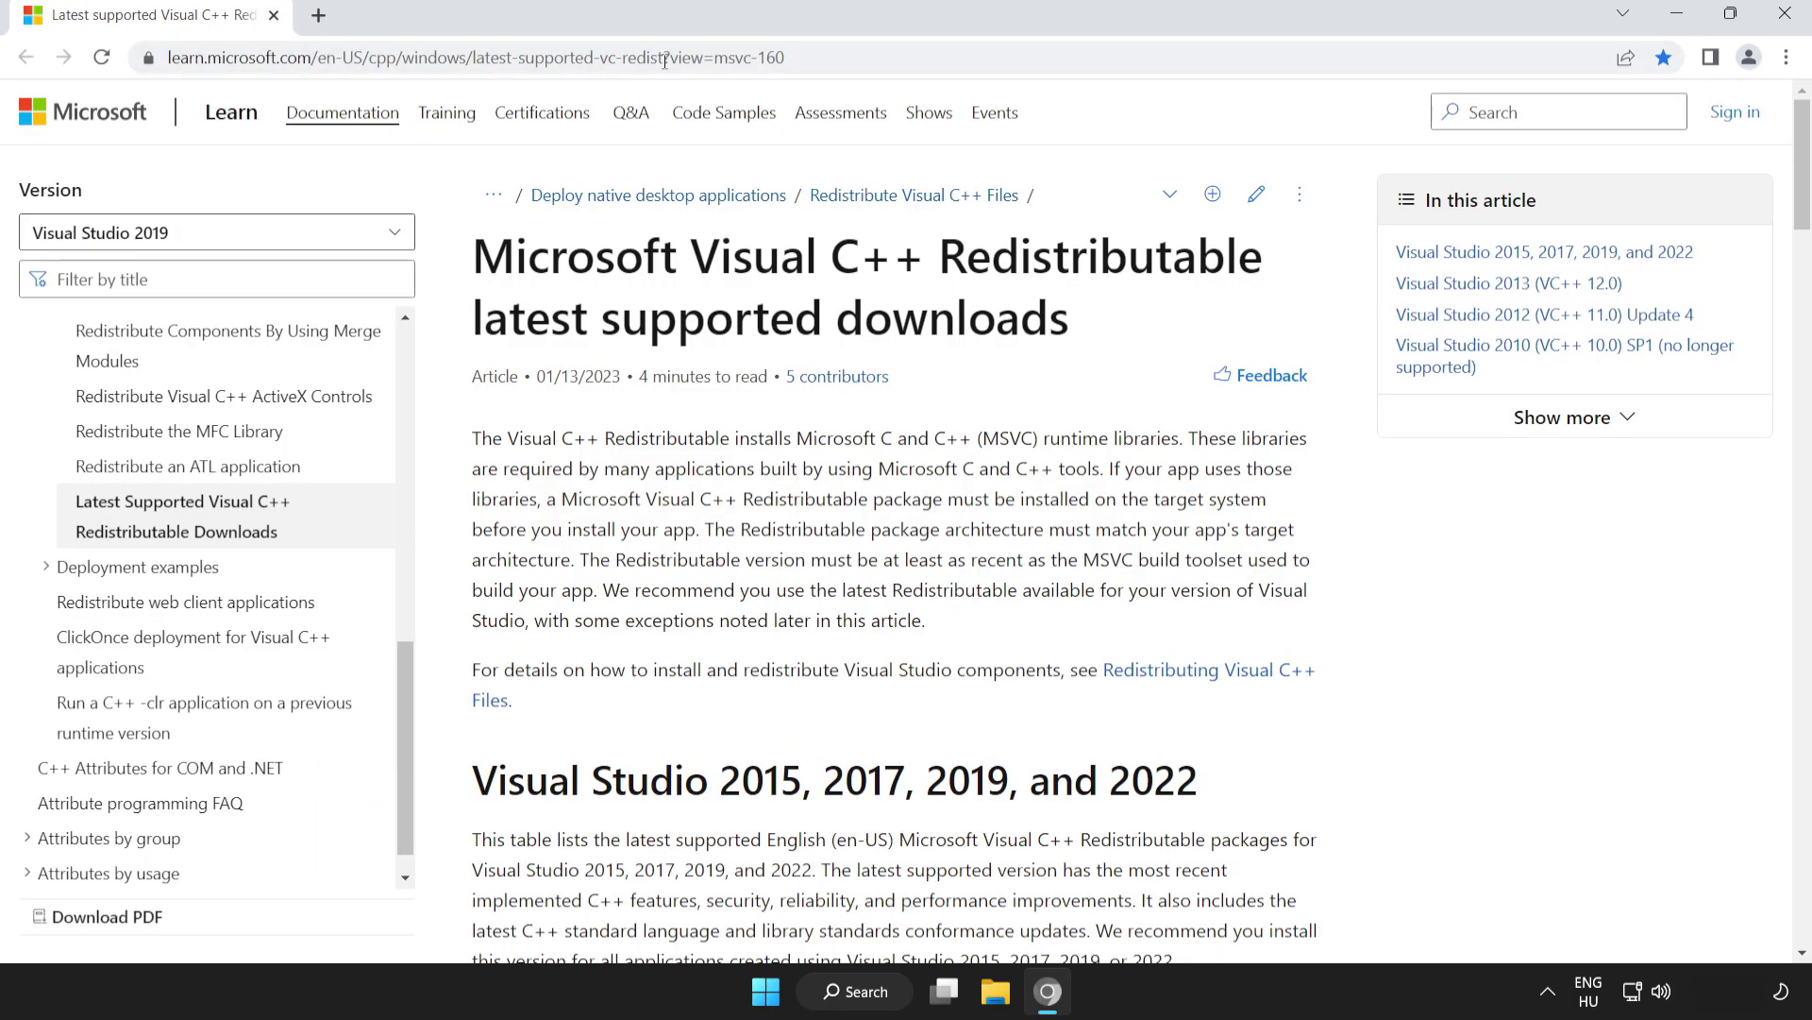
pyautogui.moveTo(789, 57); pyautogui.dragTo(48, 58)
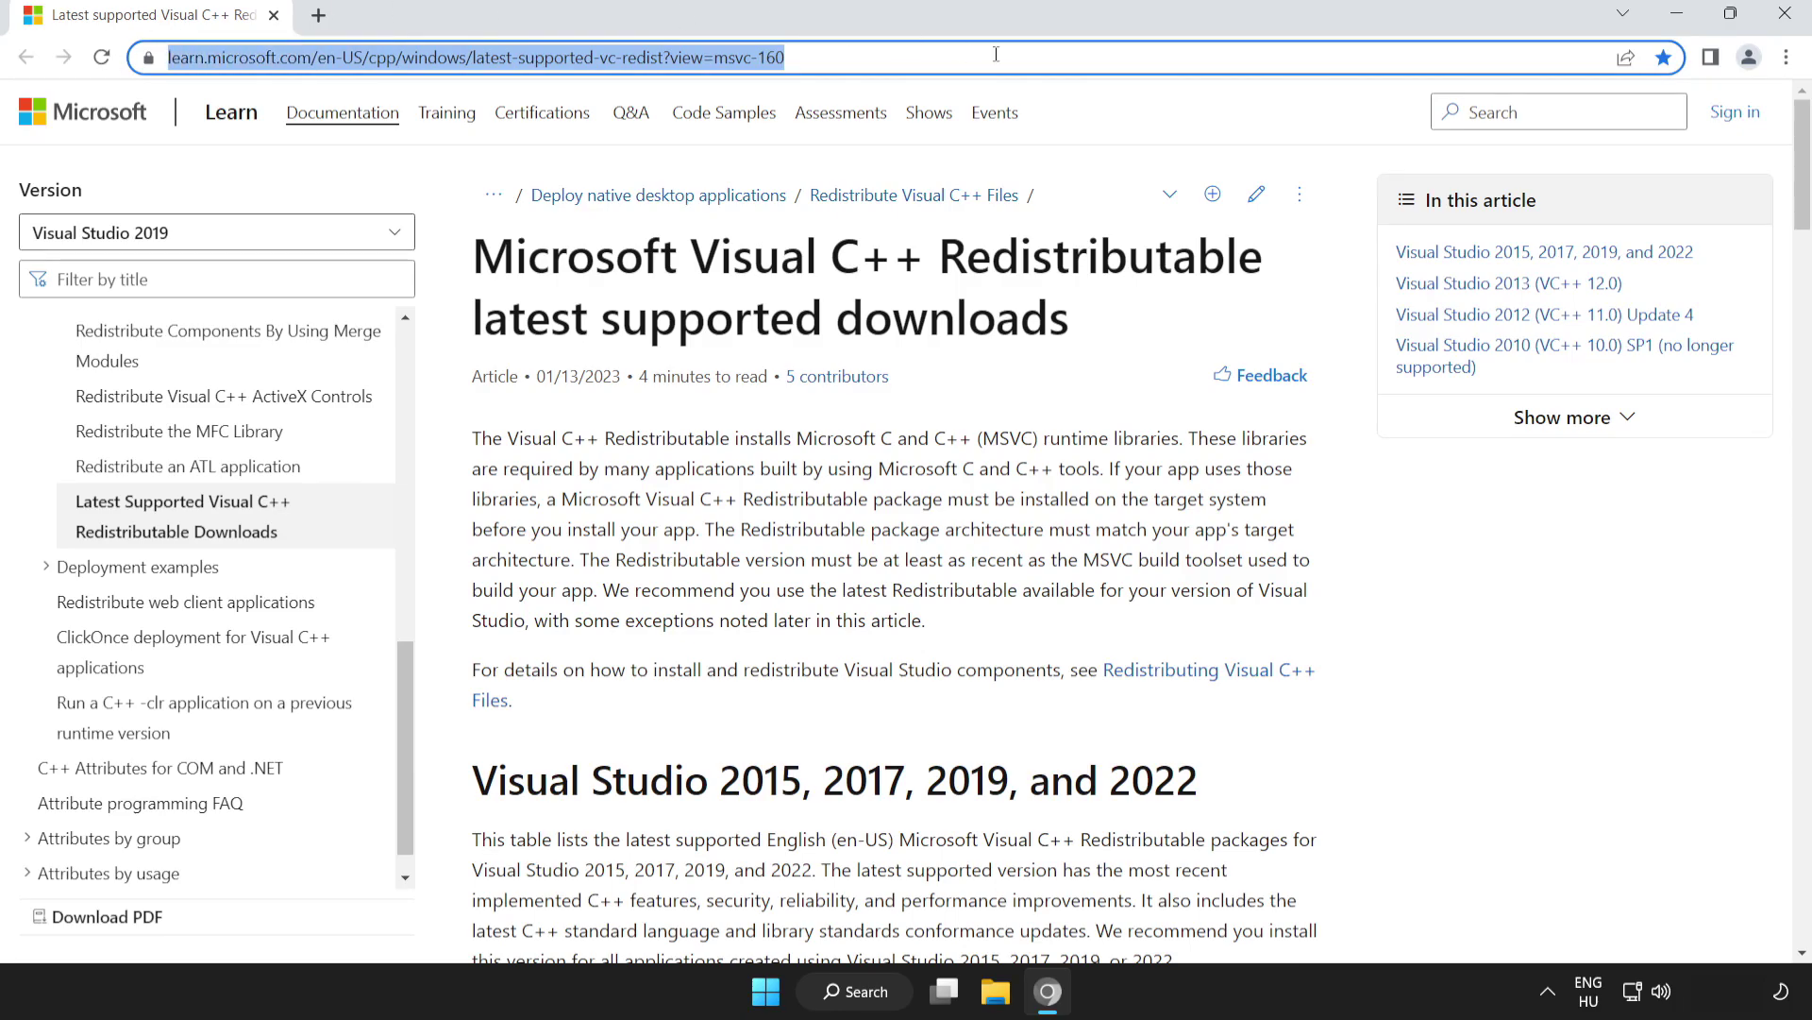
pyautogui.click(429, 253)
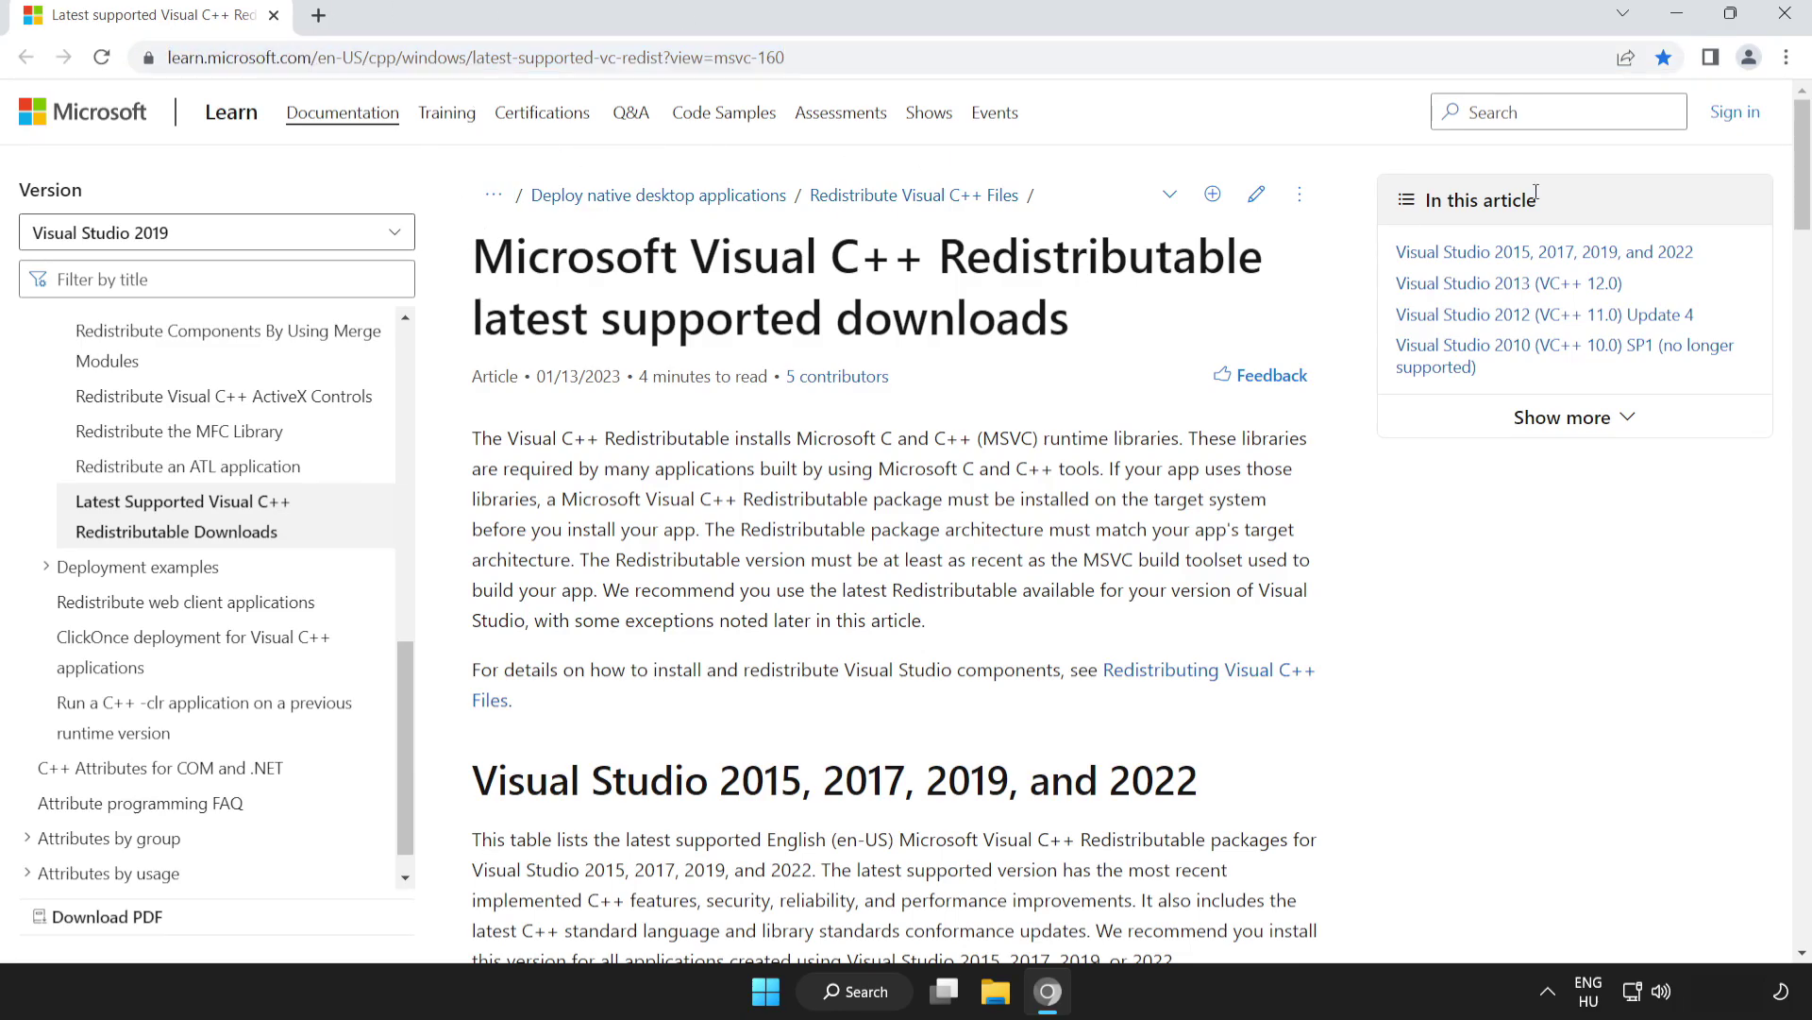
pyautogui.moveTo(1805, 182); pyautogui.dragTo(1805, 273)
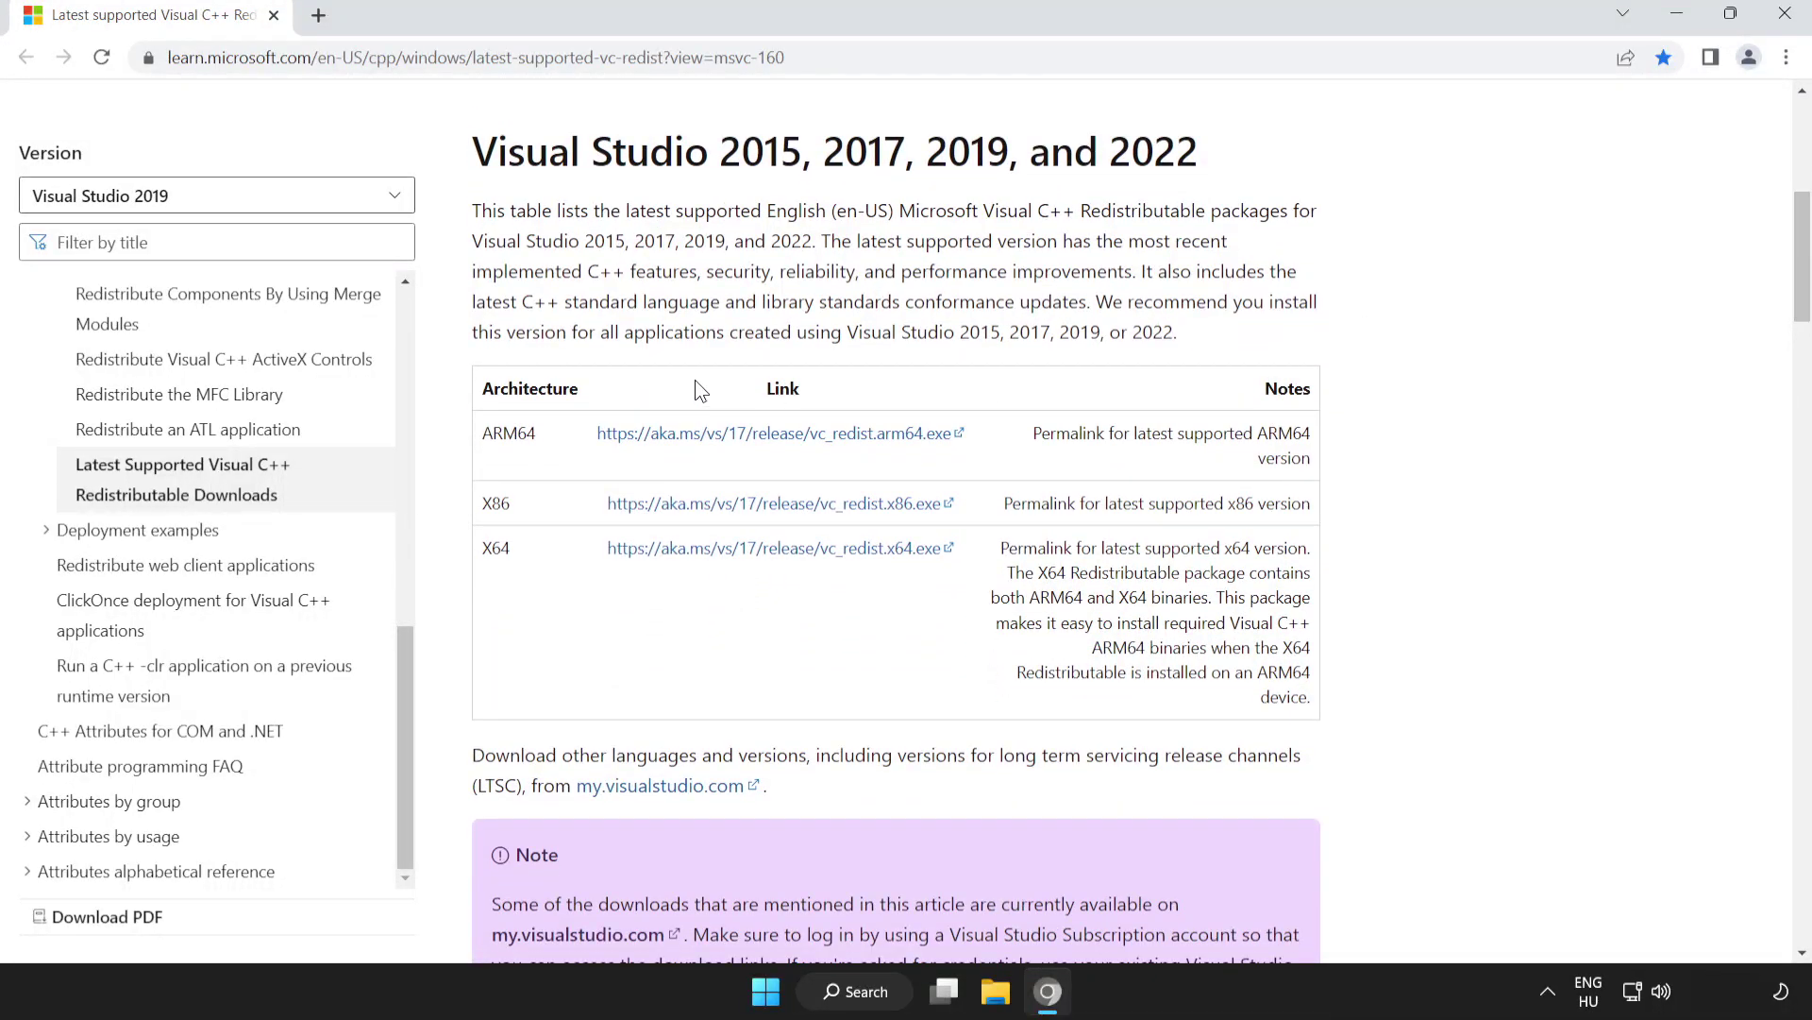
pyautogui.moveTo(486, 432); pyautogui.dragTo(1113, 574)
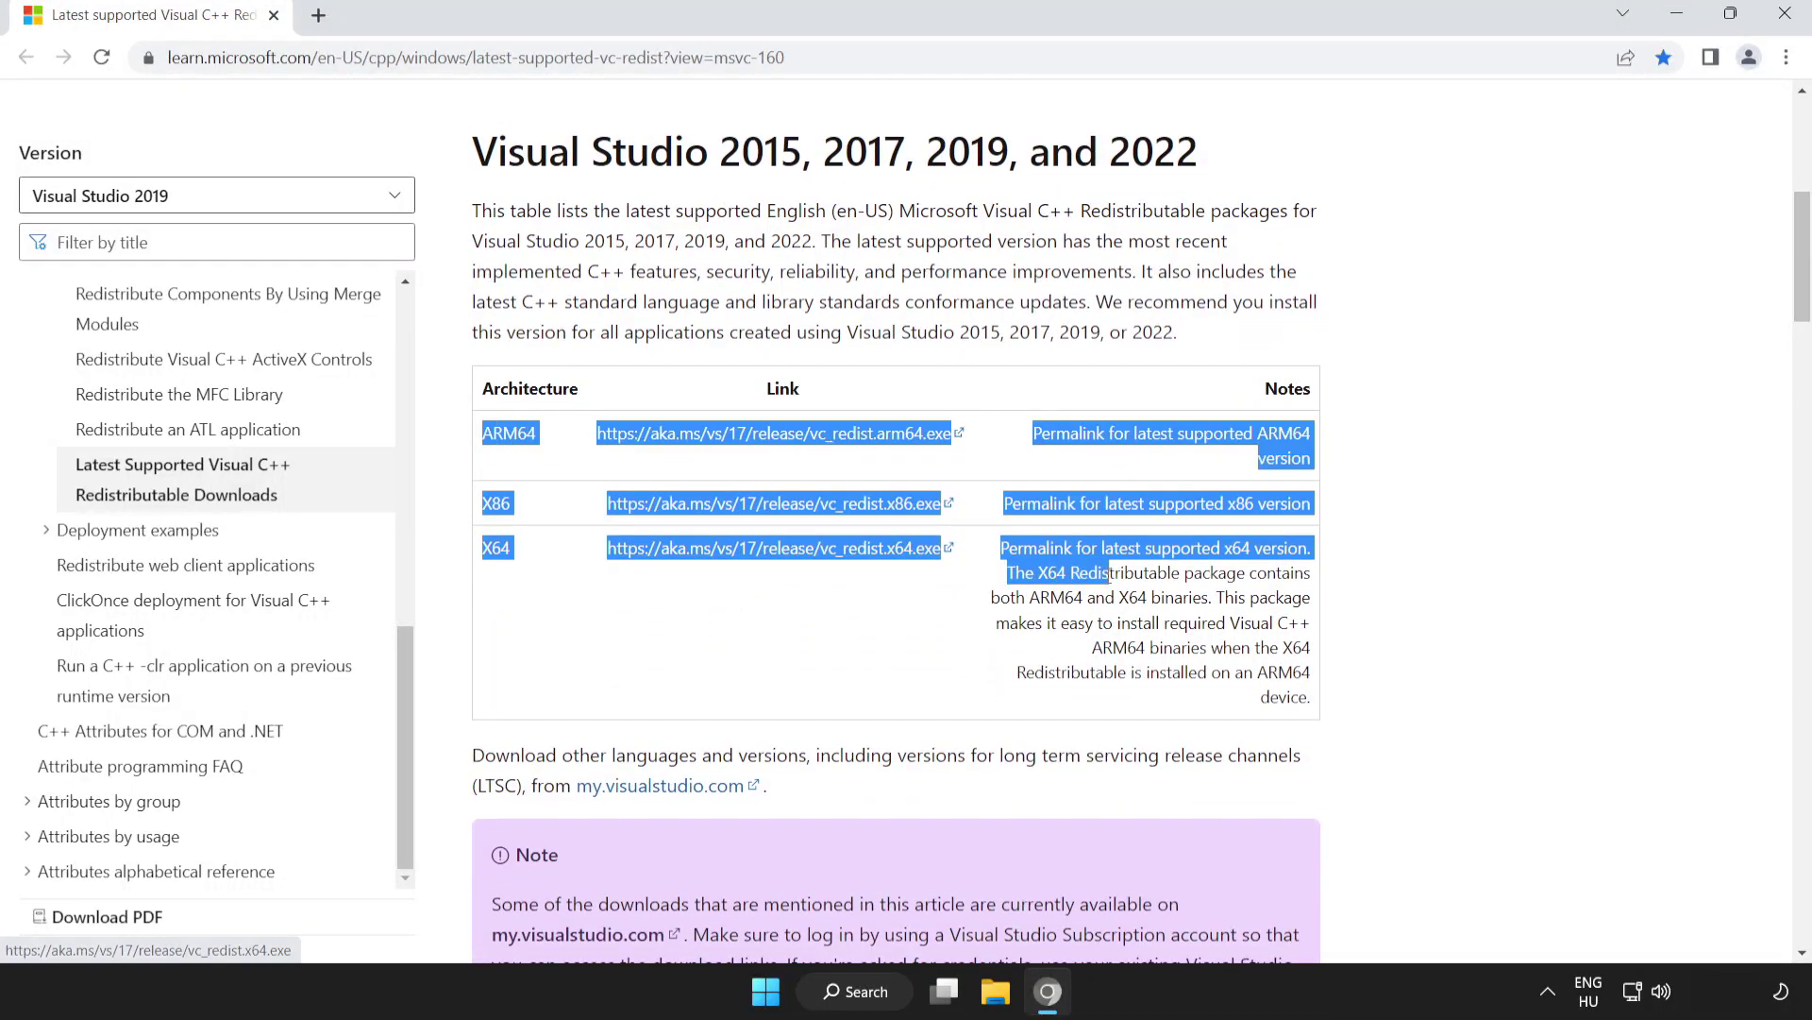
pyautogui.click(1113, 574)
pyautogui.click(752, 444)
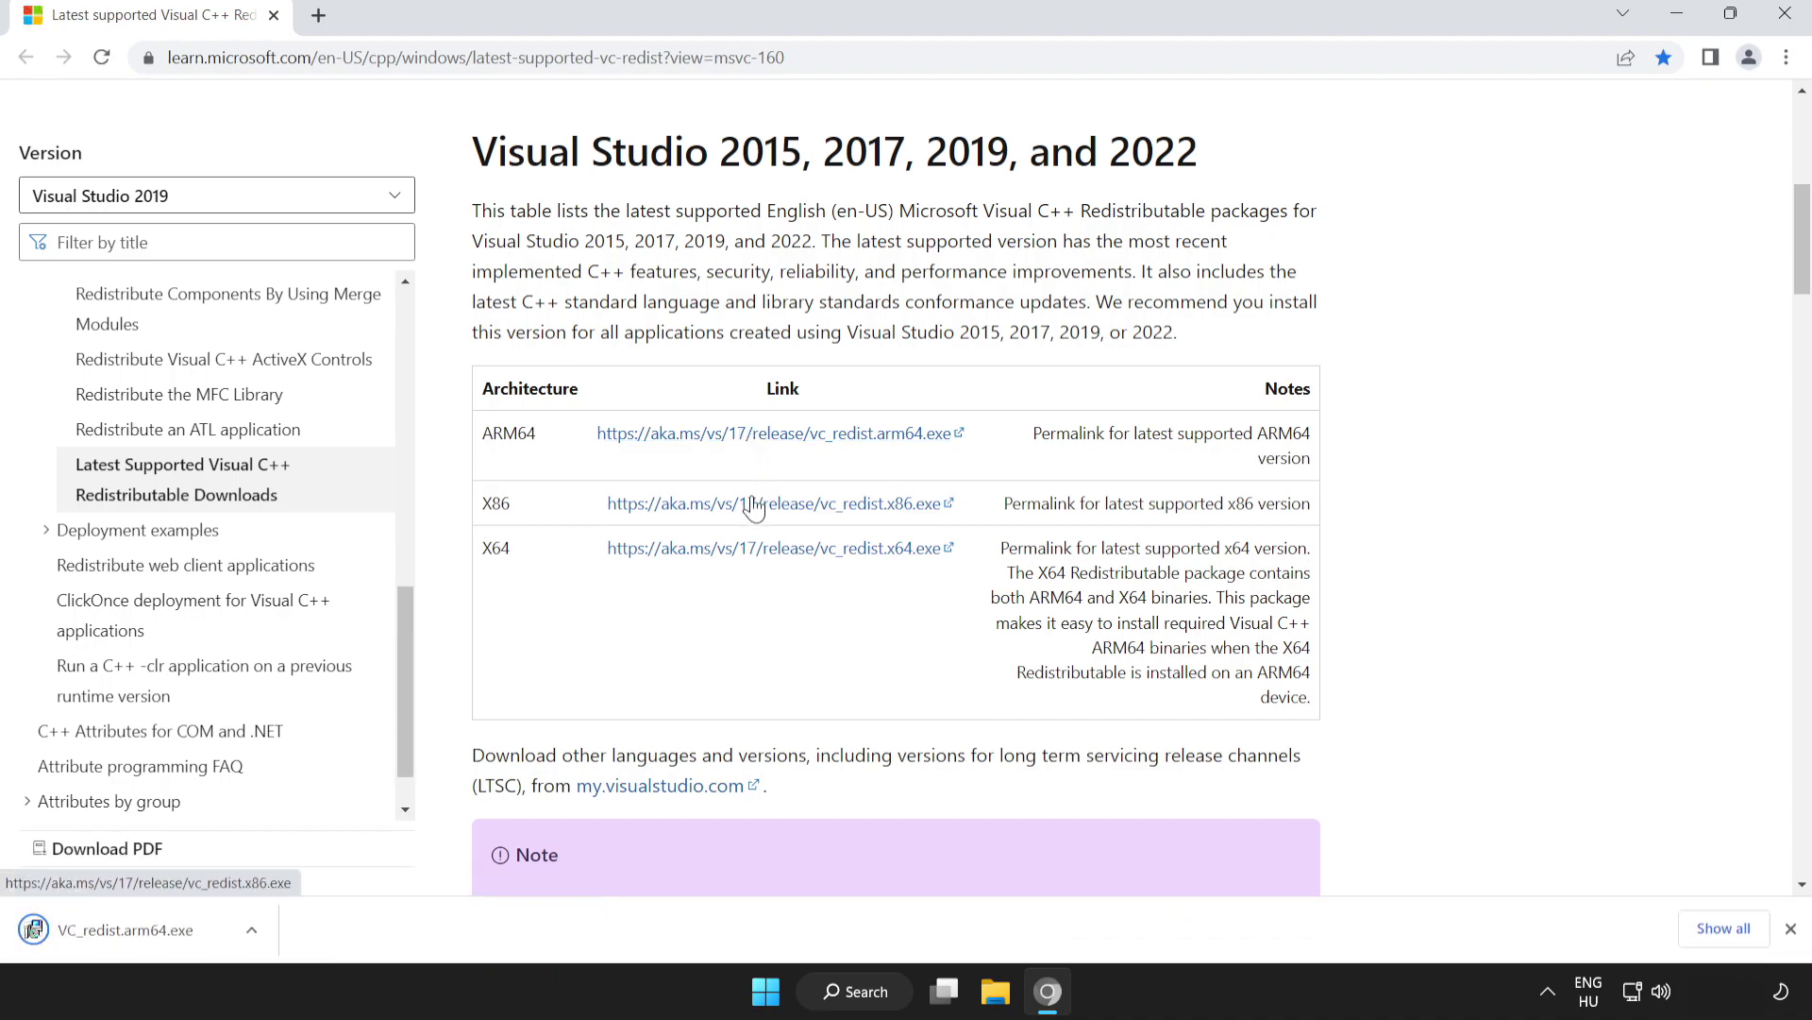
pyautogui.click(790, 513)
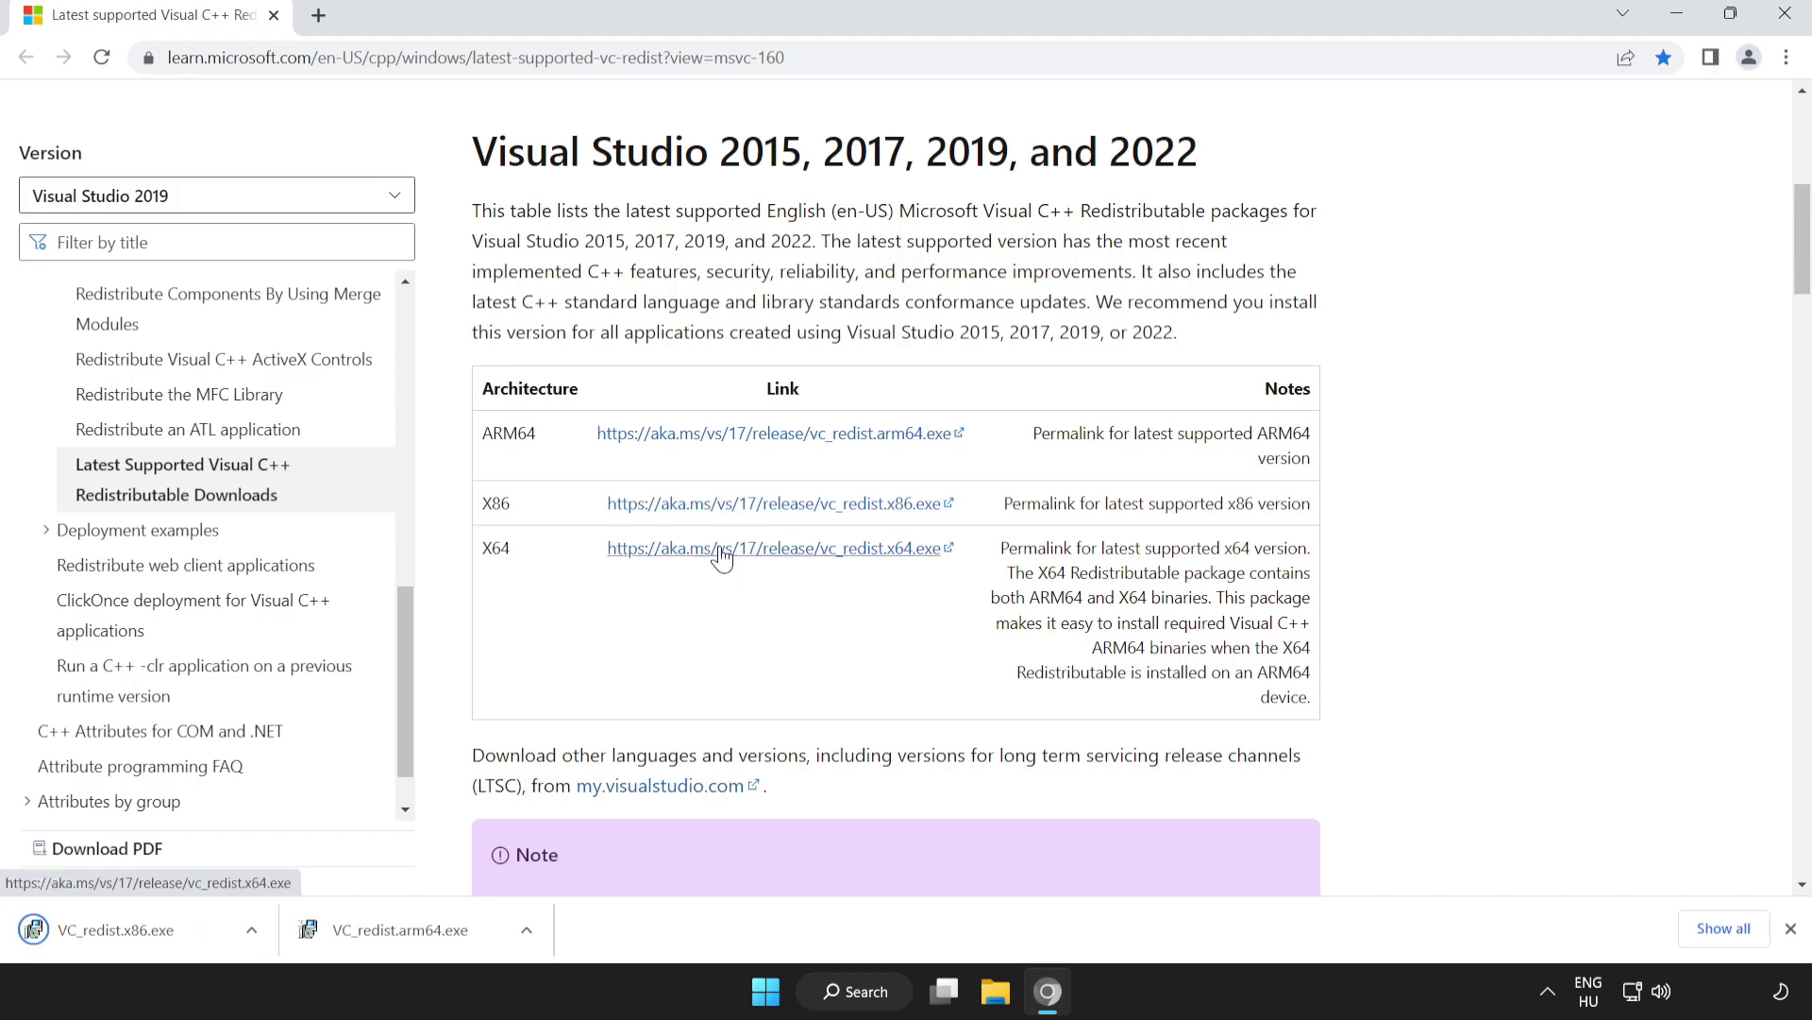
pyautogui.click(783, 556)
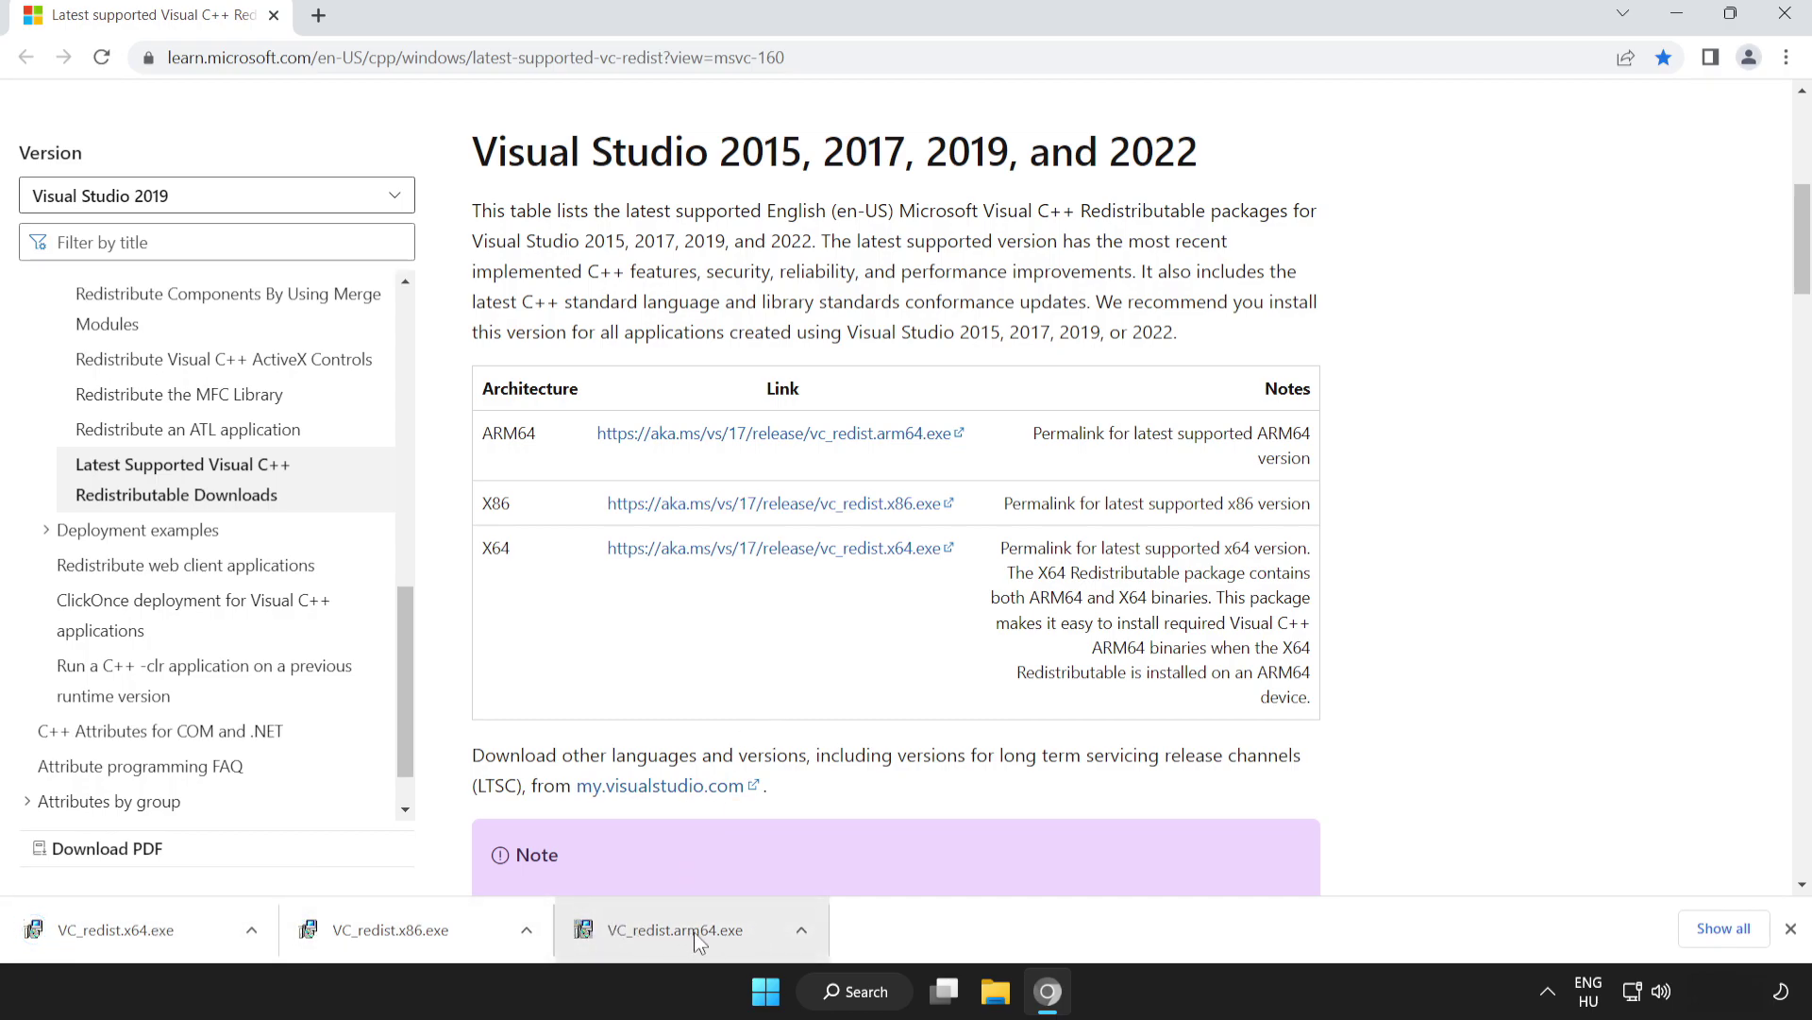
# Step: Try to install the Arm64 Visual C++ Redistributable from VC_redist.arm64.exe, agreeing to the license terms, and close its setup
pyautogui.click(694, 931)
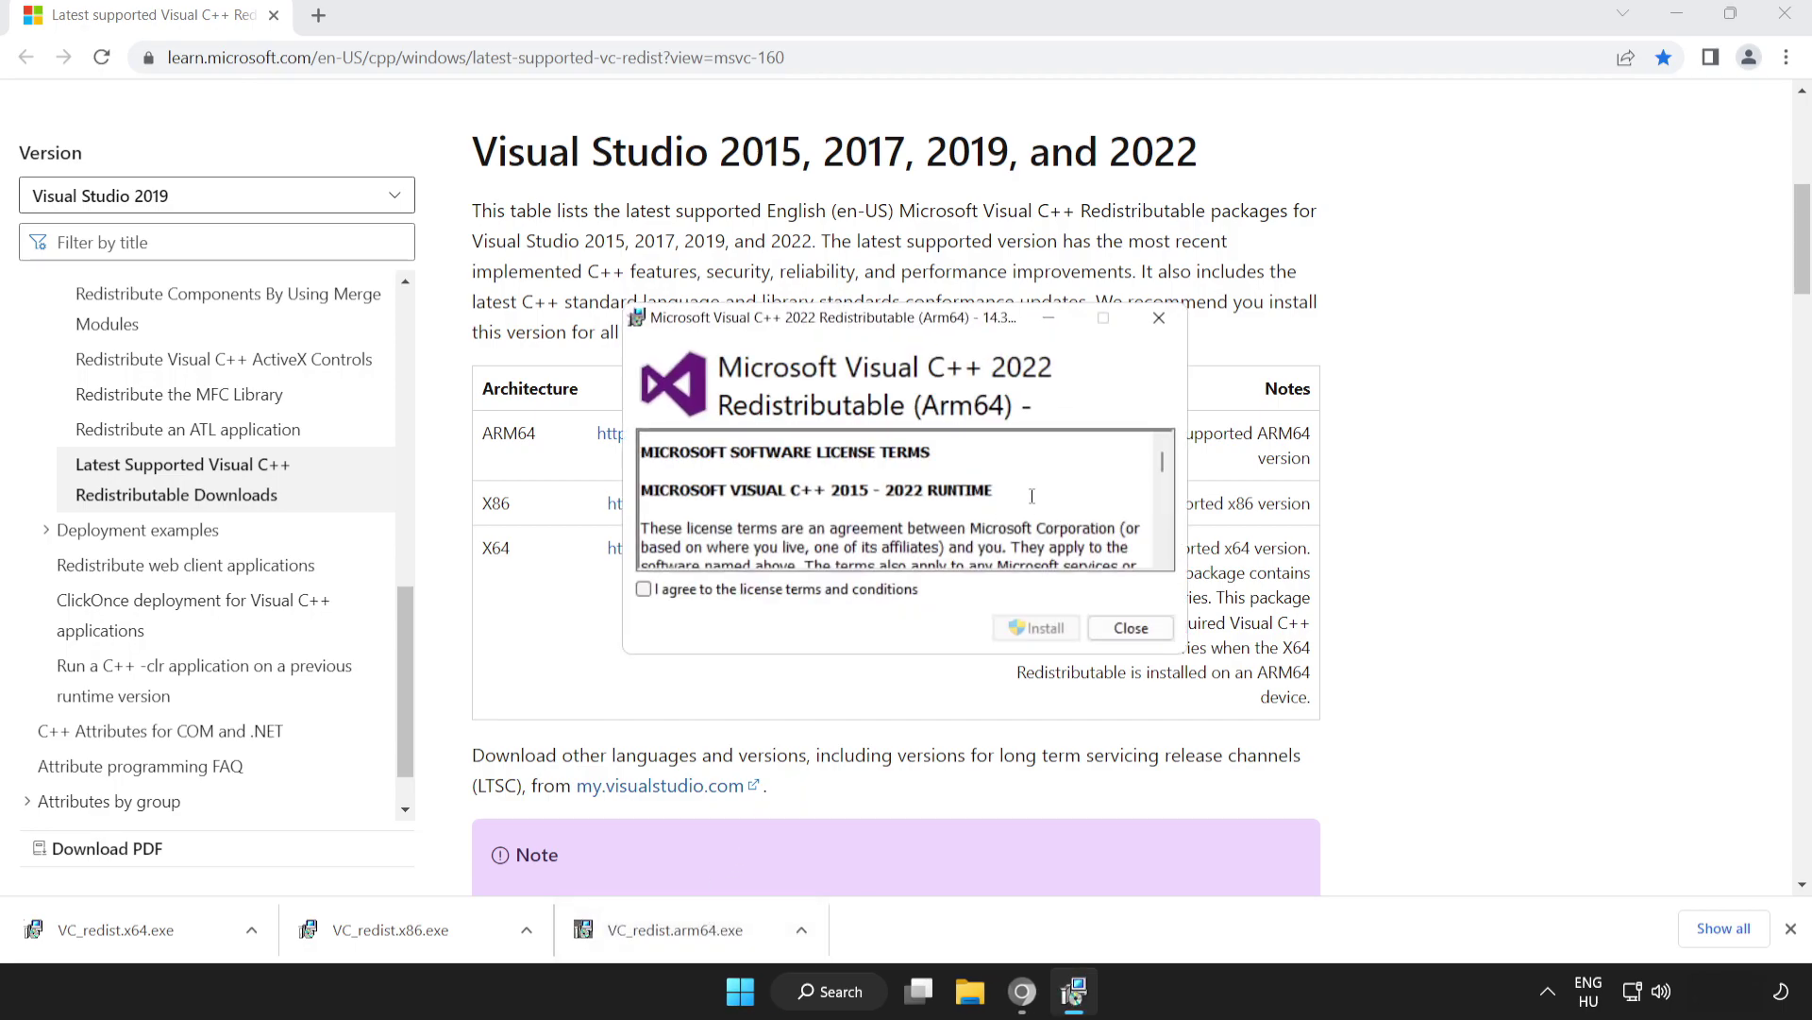
pyautogui.moveTo(1162, 463); pyautogui.dragTo(1164, 557)
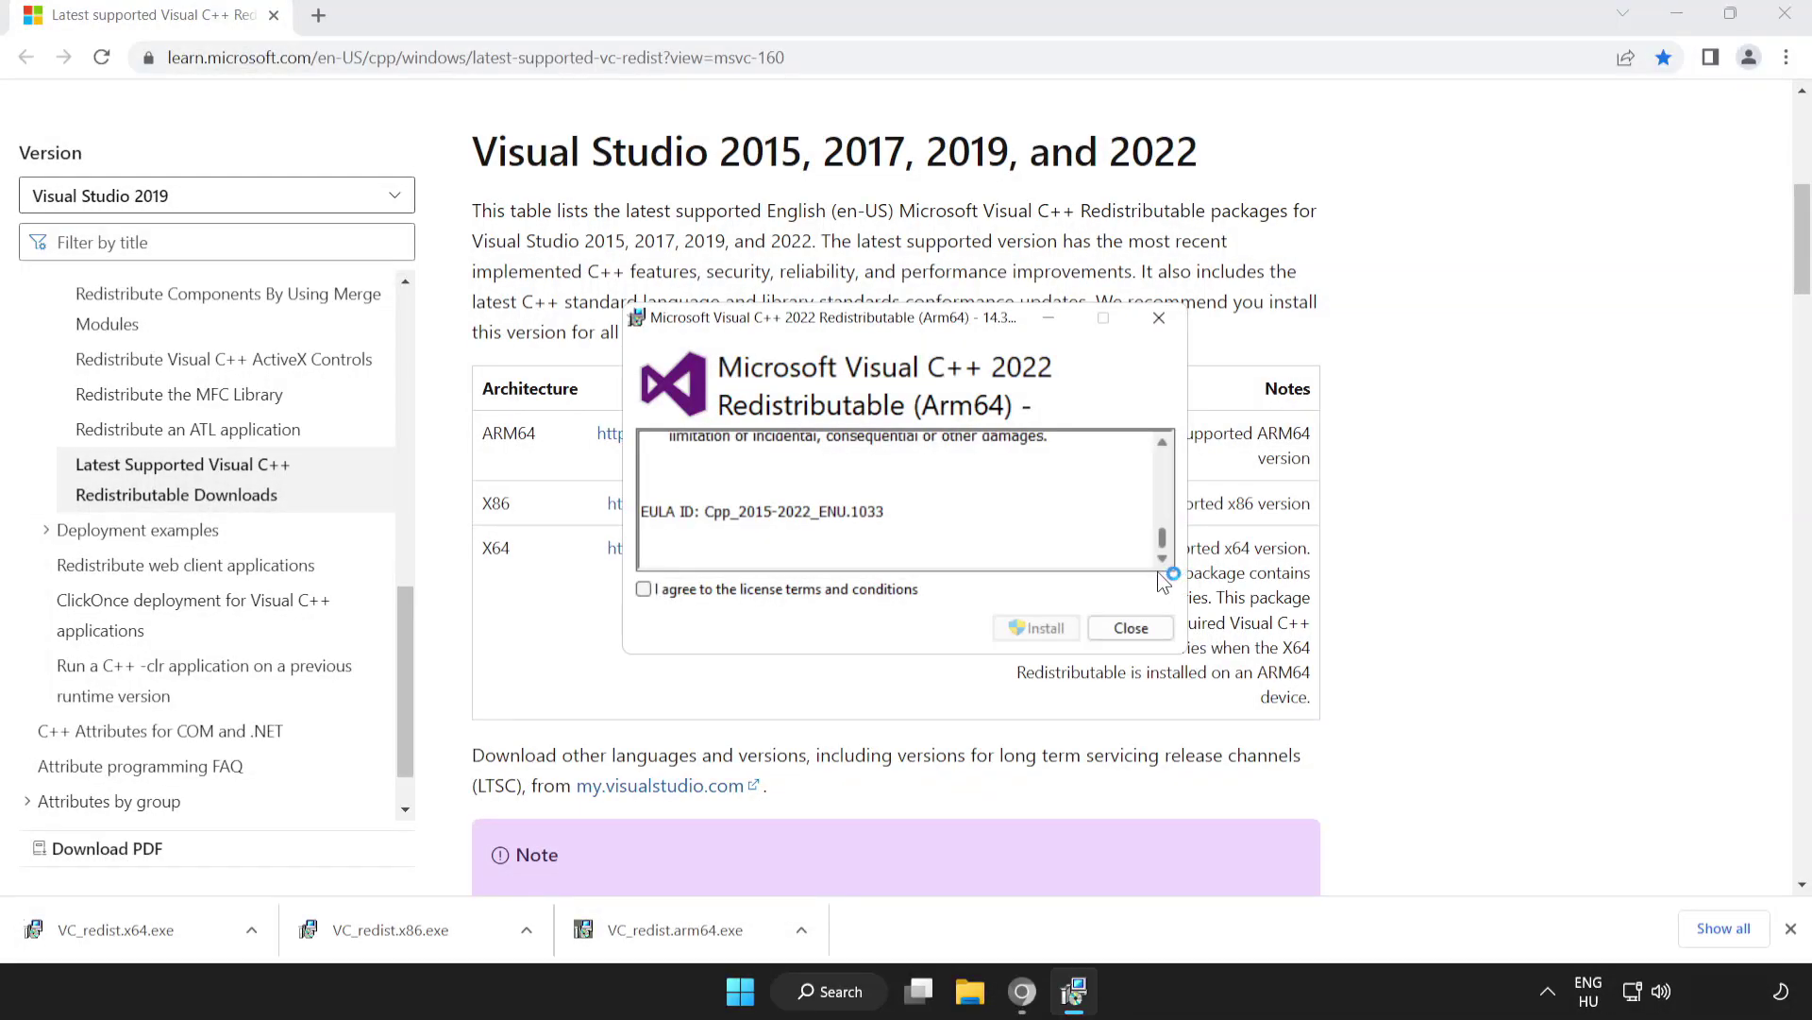
pyautogui.click(644, 589)
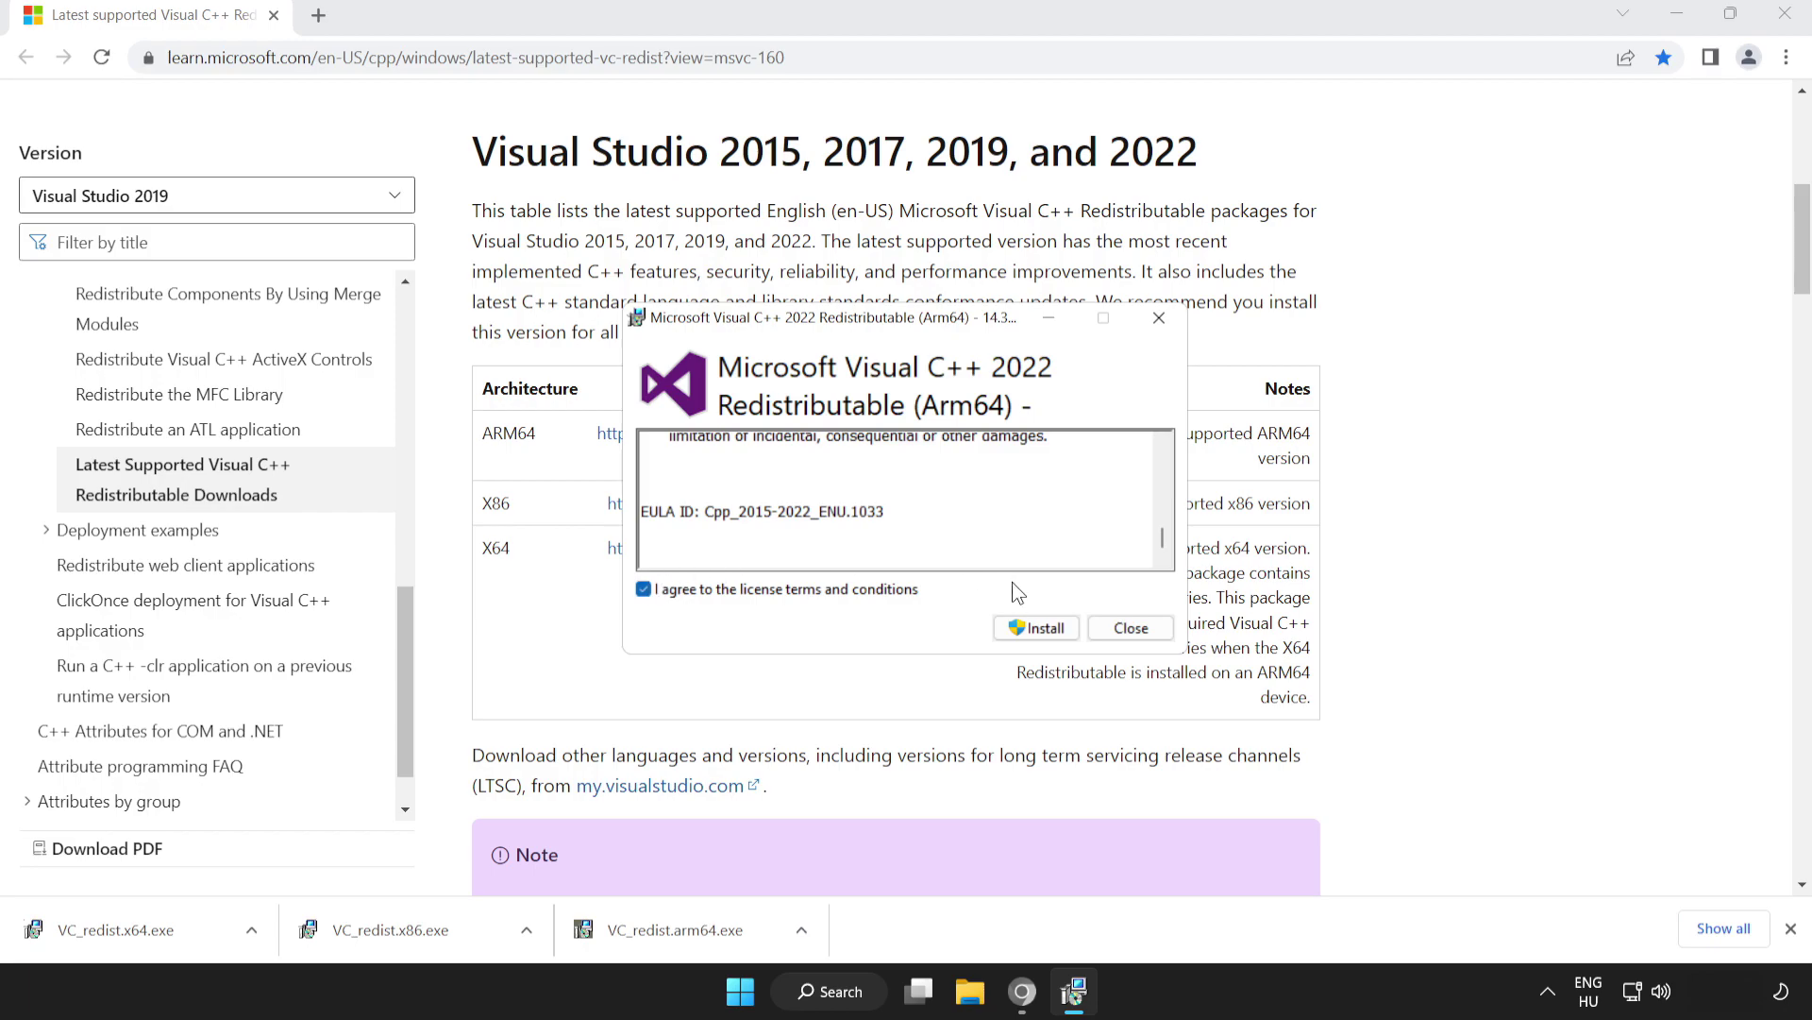
pyautogui.click(1032, 630)
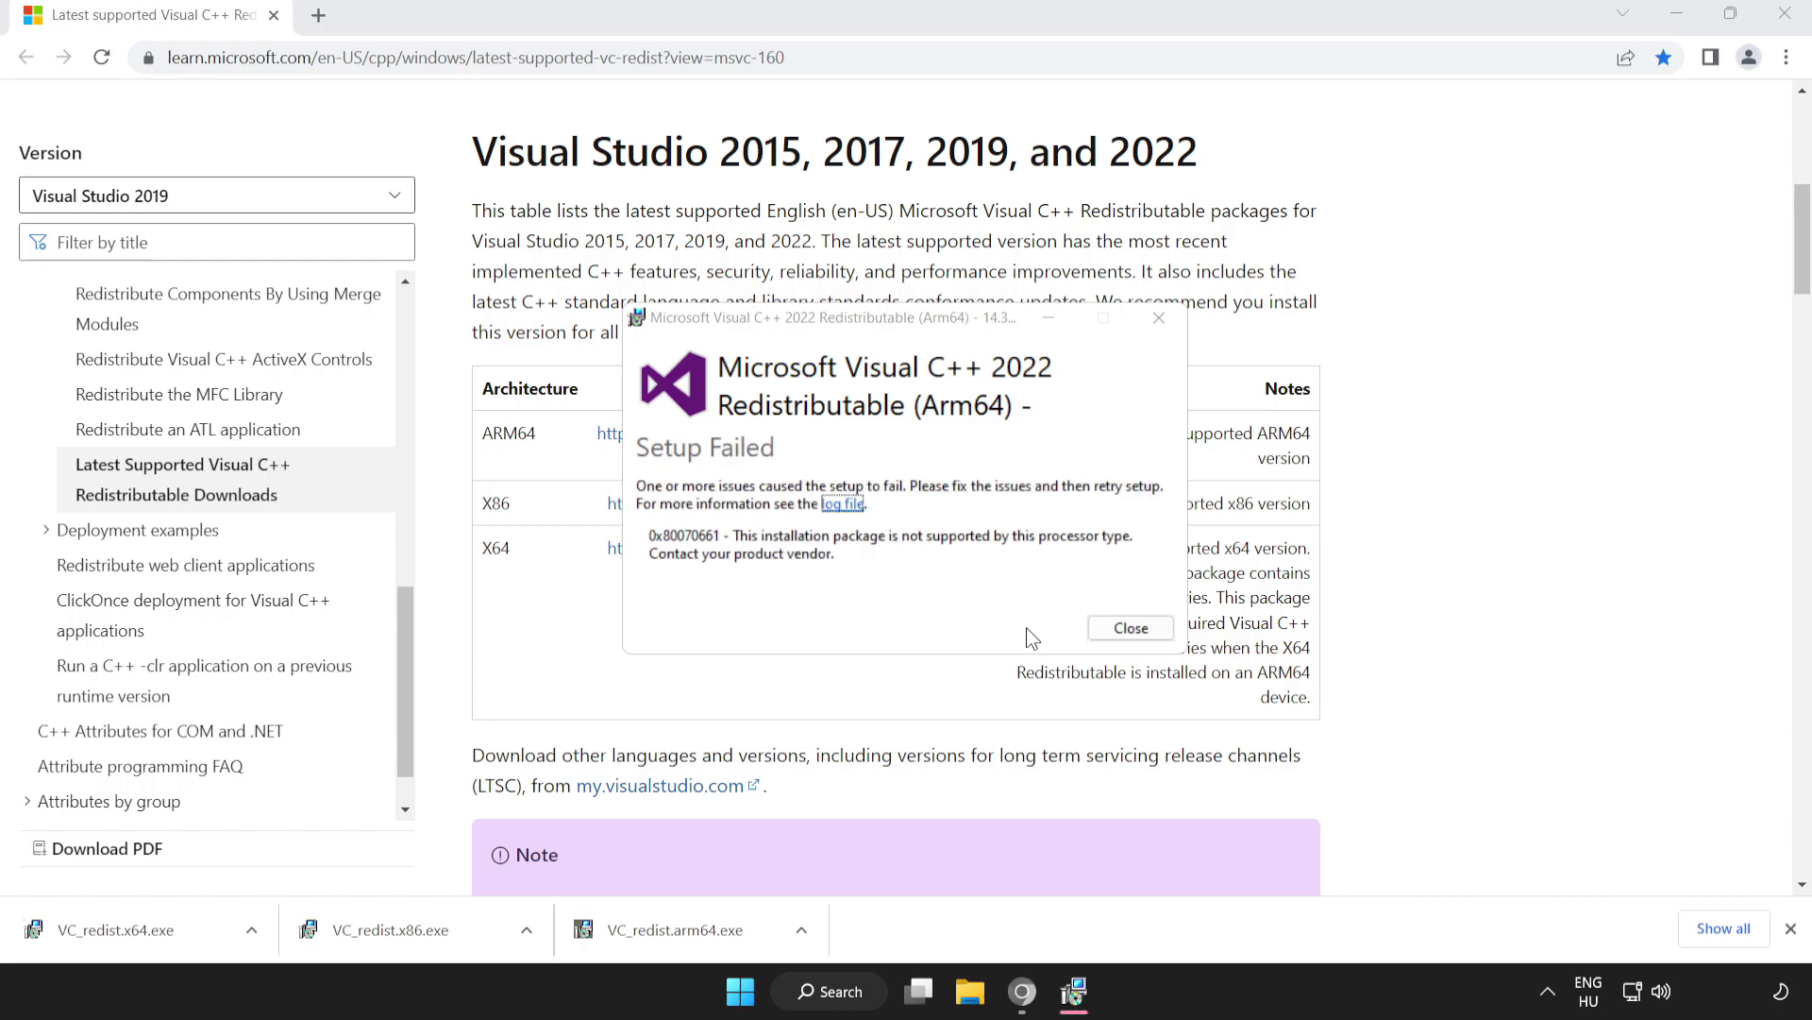
pyautogui.click(1123, 627)
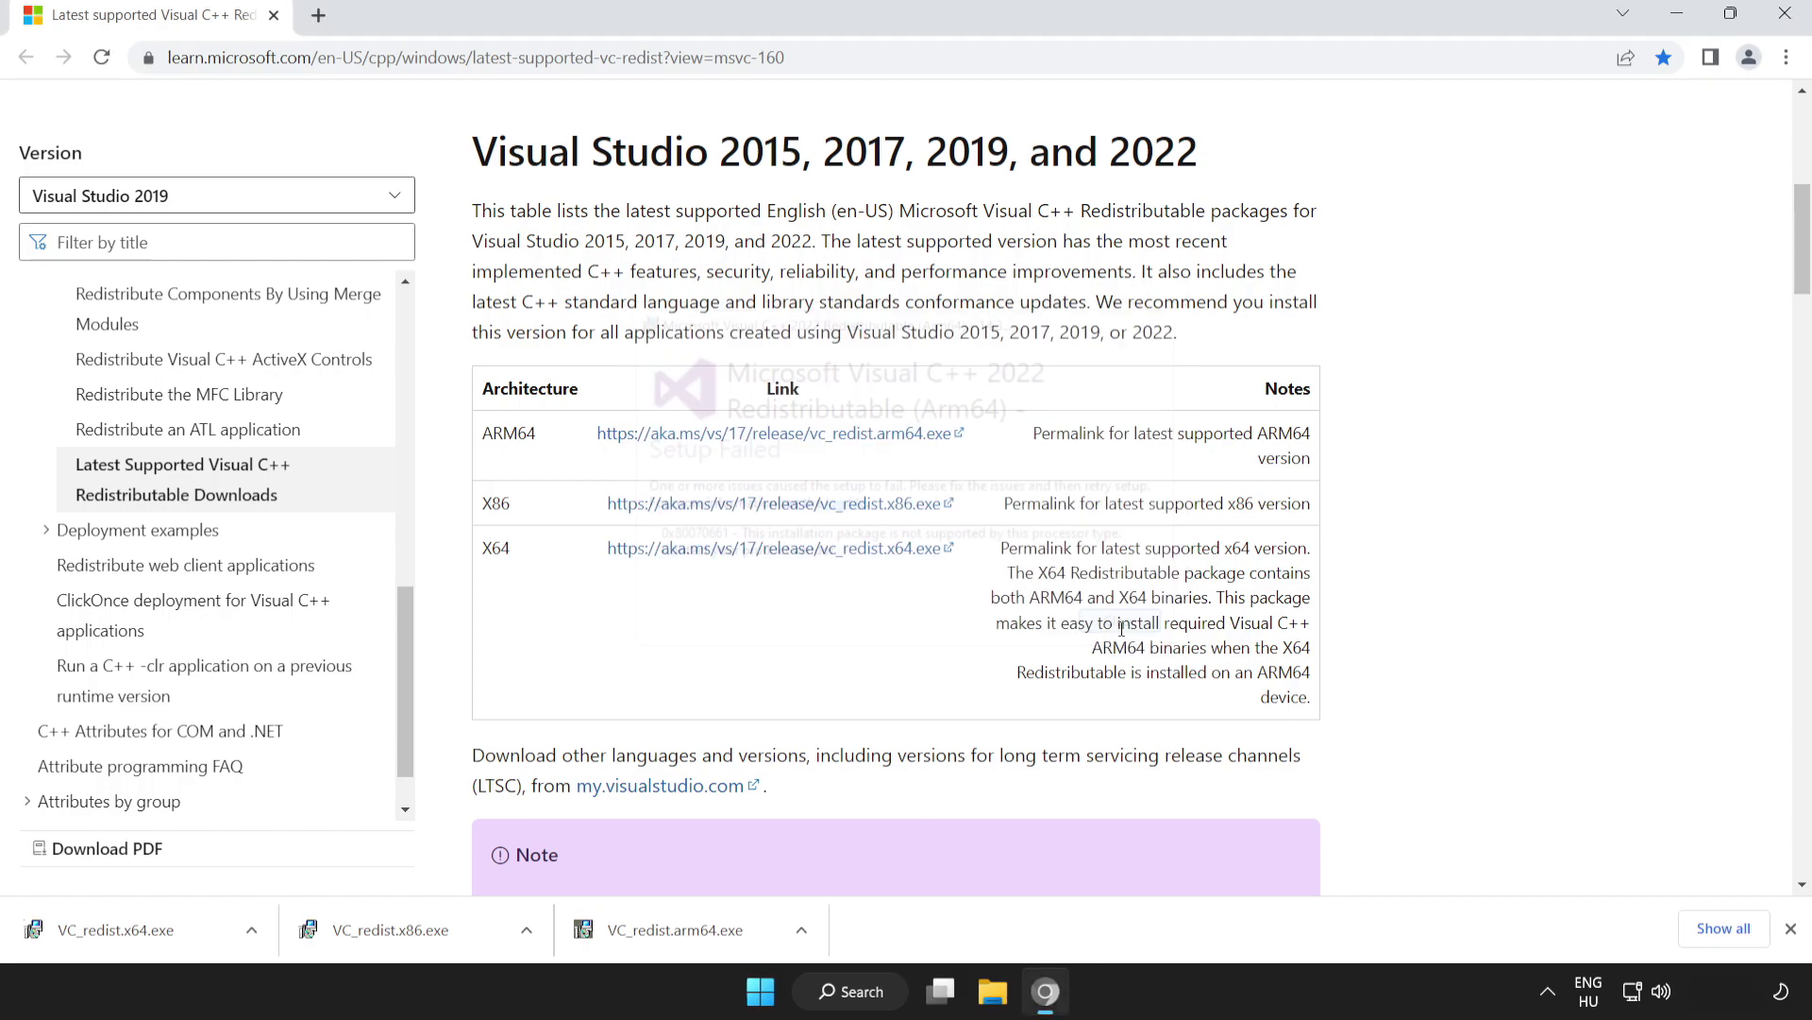
# Step: Install the x86 and x64 Visual C++ Redistributables without restarting the computer, and close the browser
pyautogui.click(425, 933)
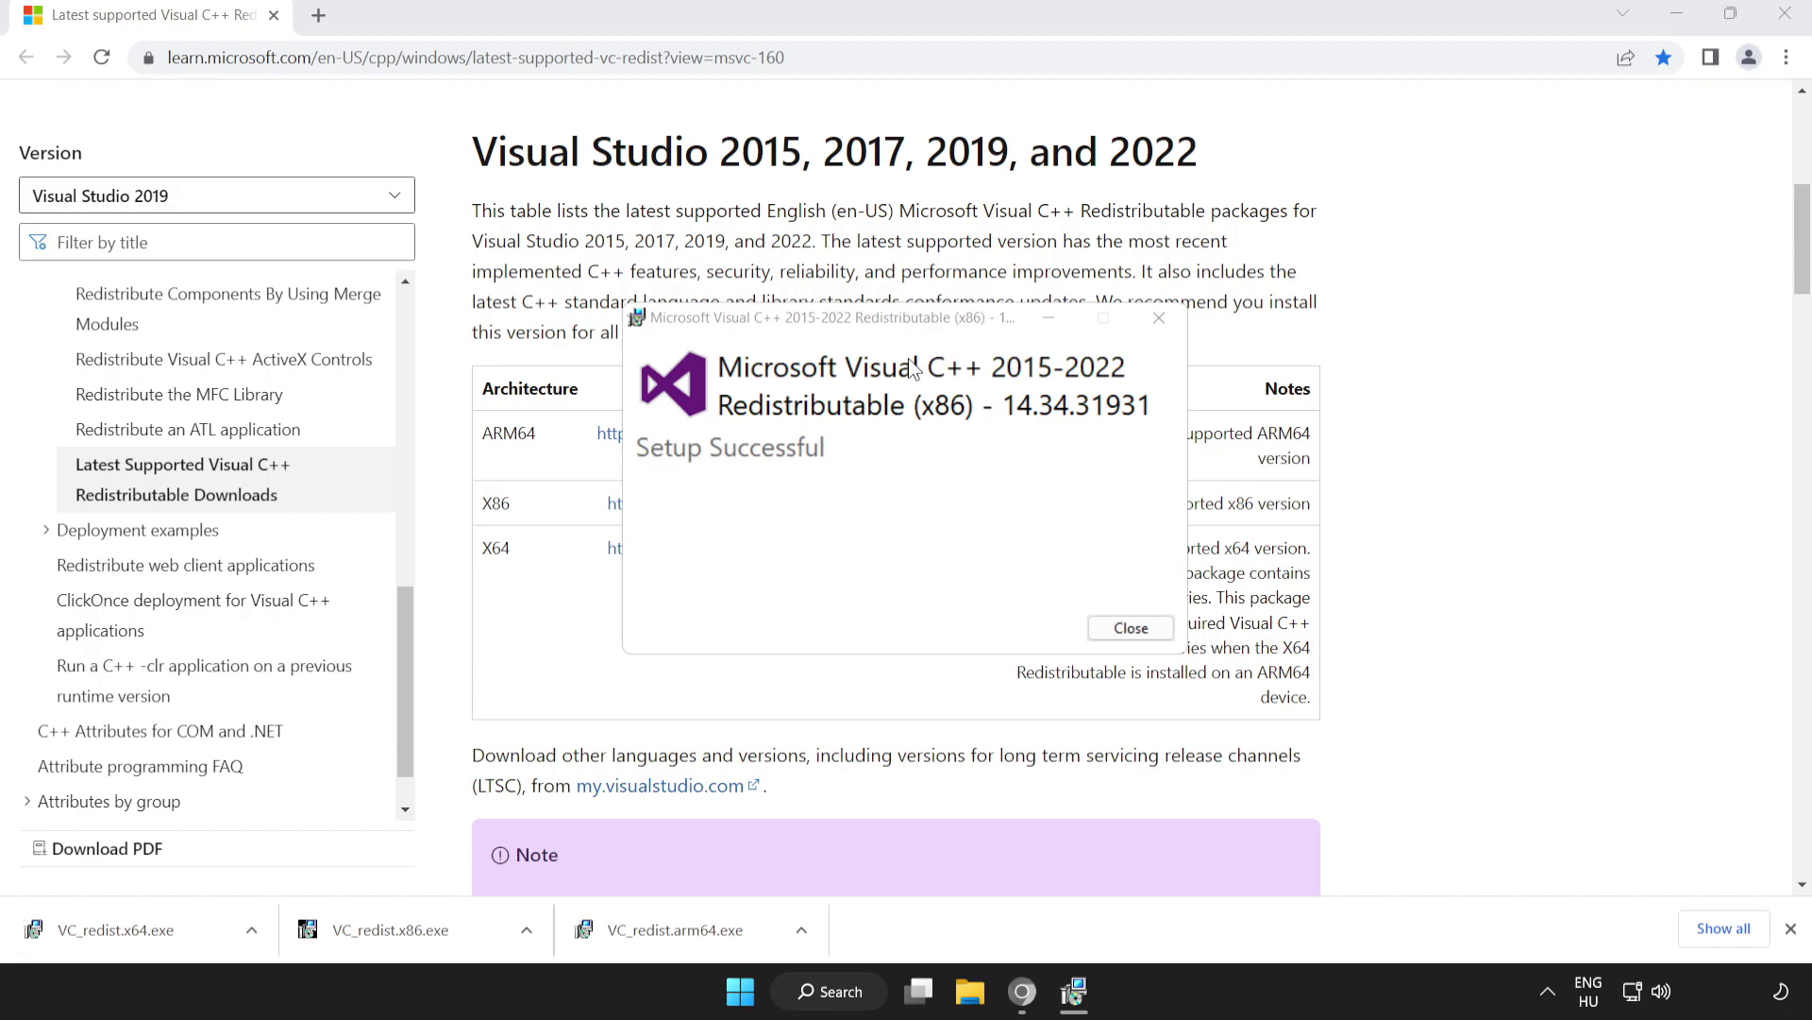
pyautogui.click(1131, 628)
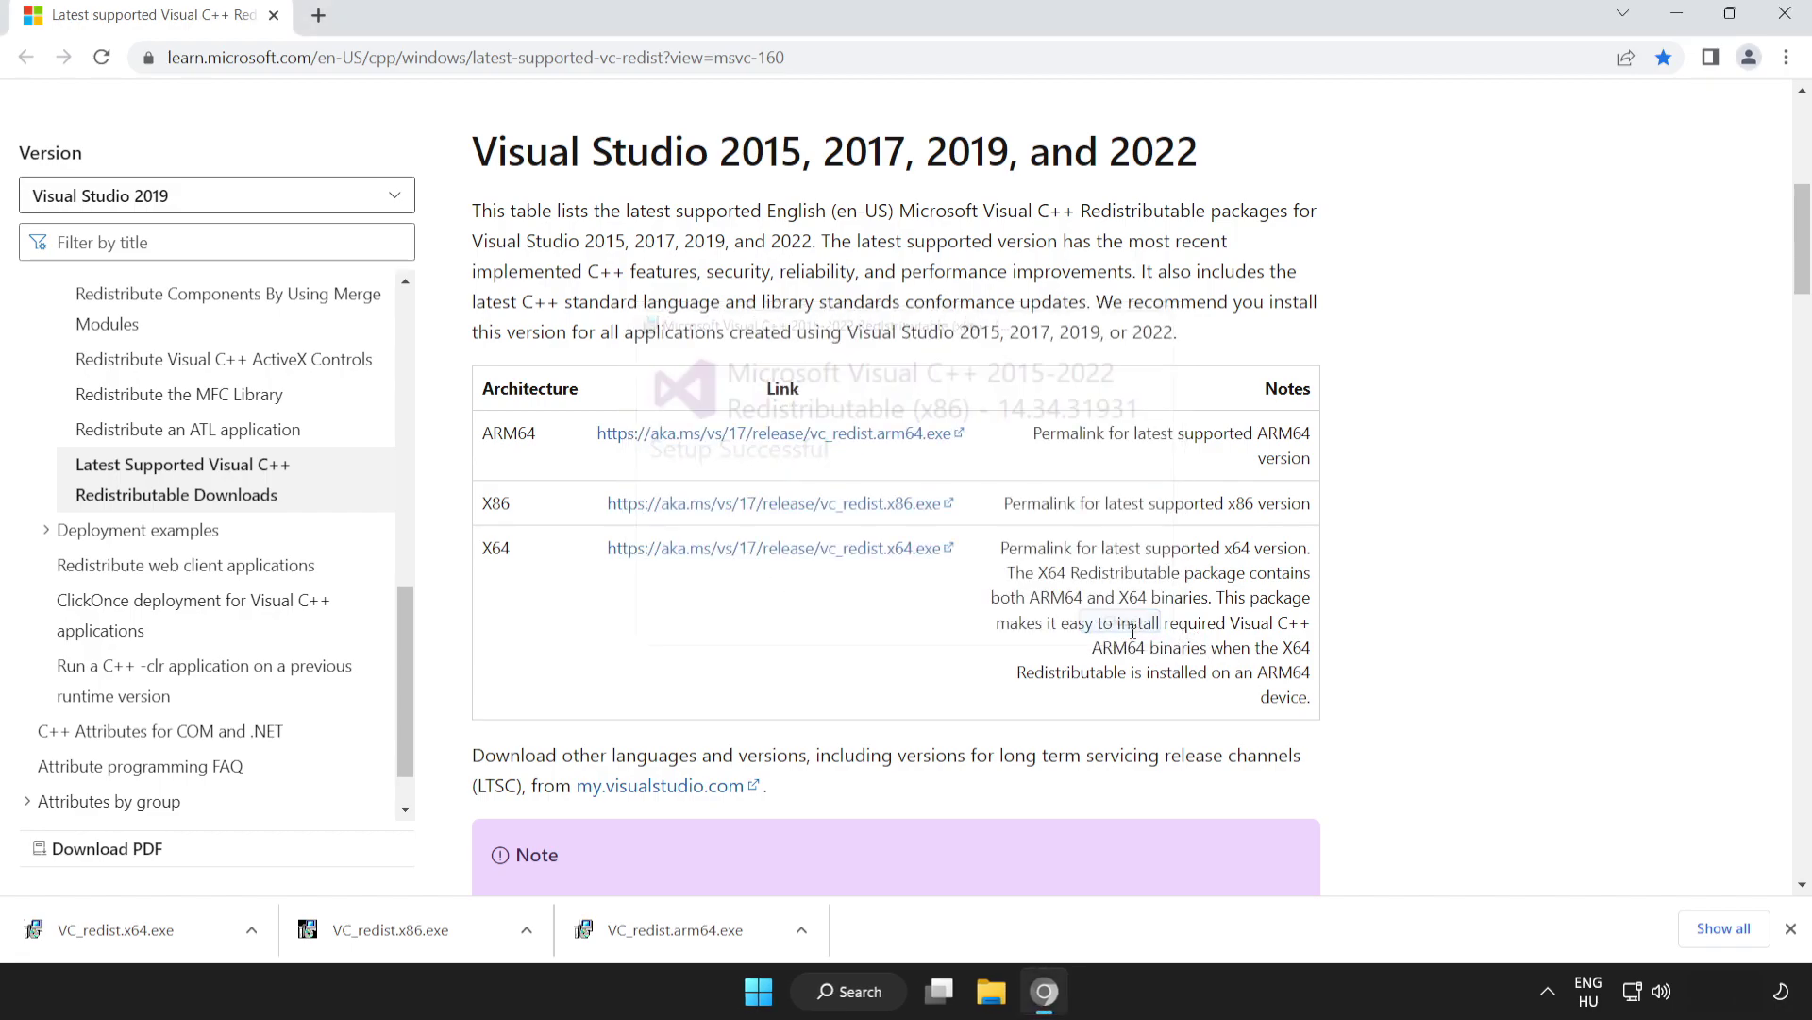
pyautogui.click(156, 931)
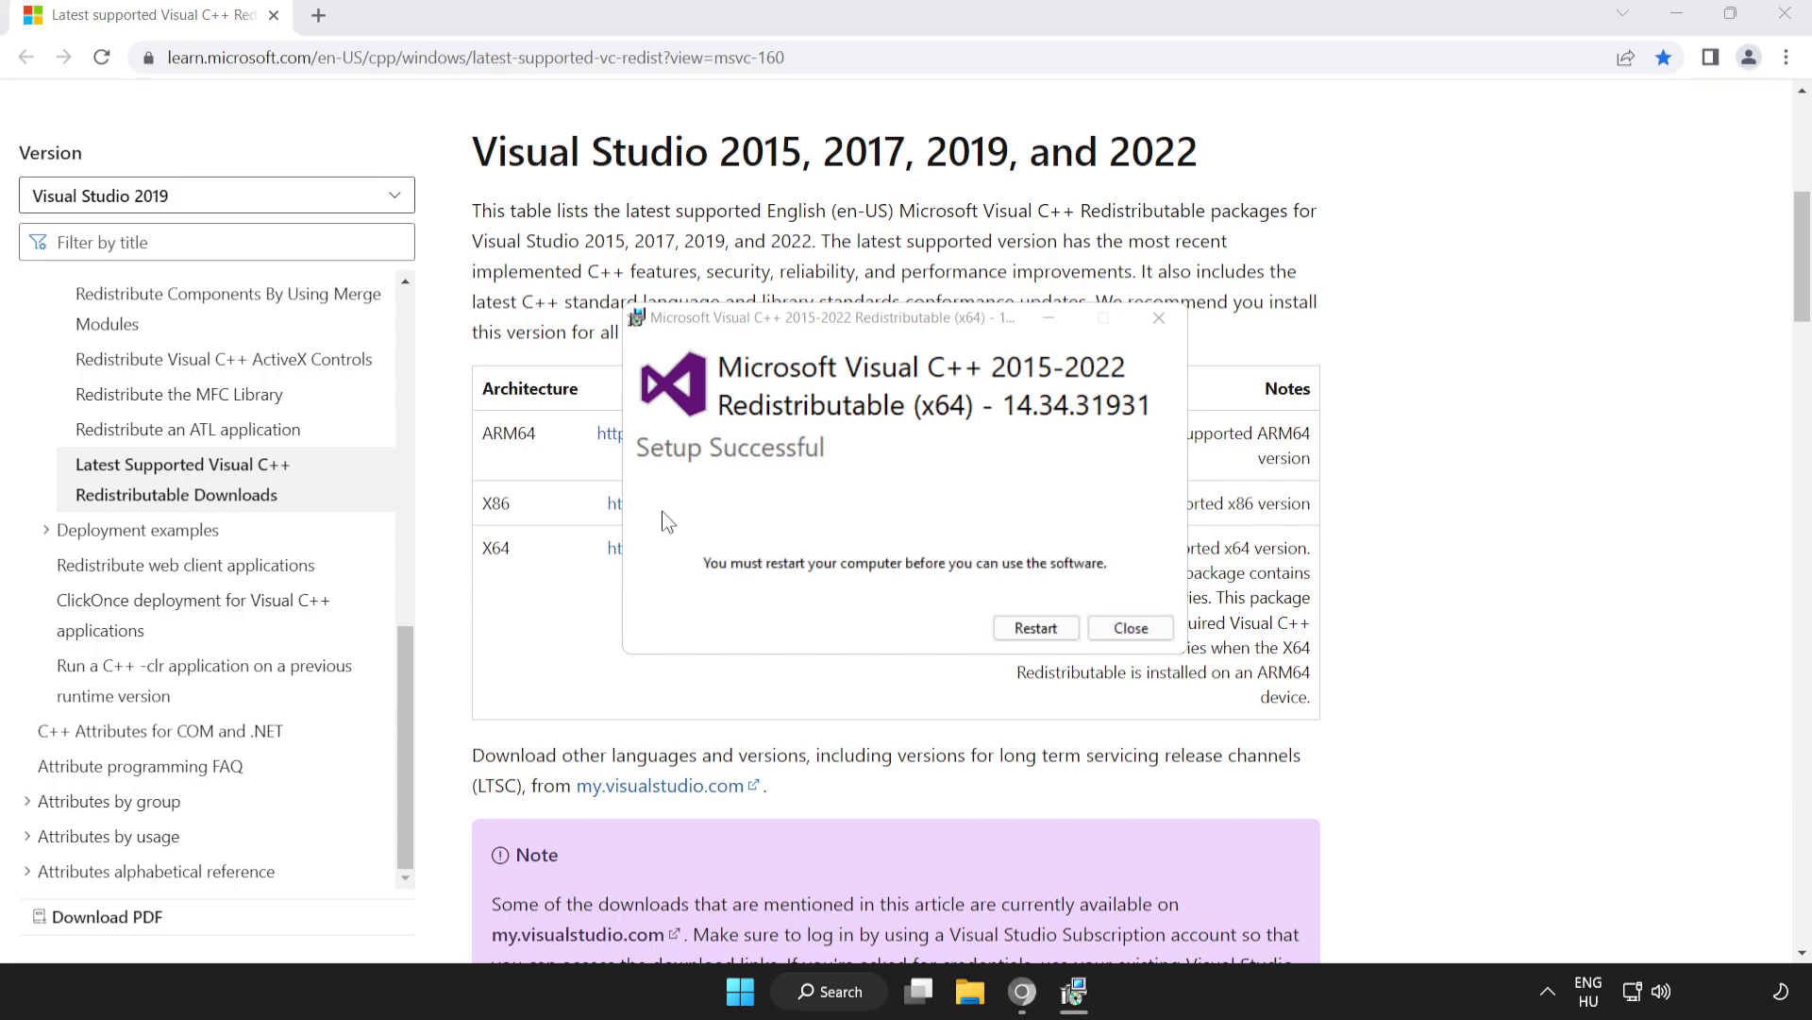
pyautogui.click(1144, 639)
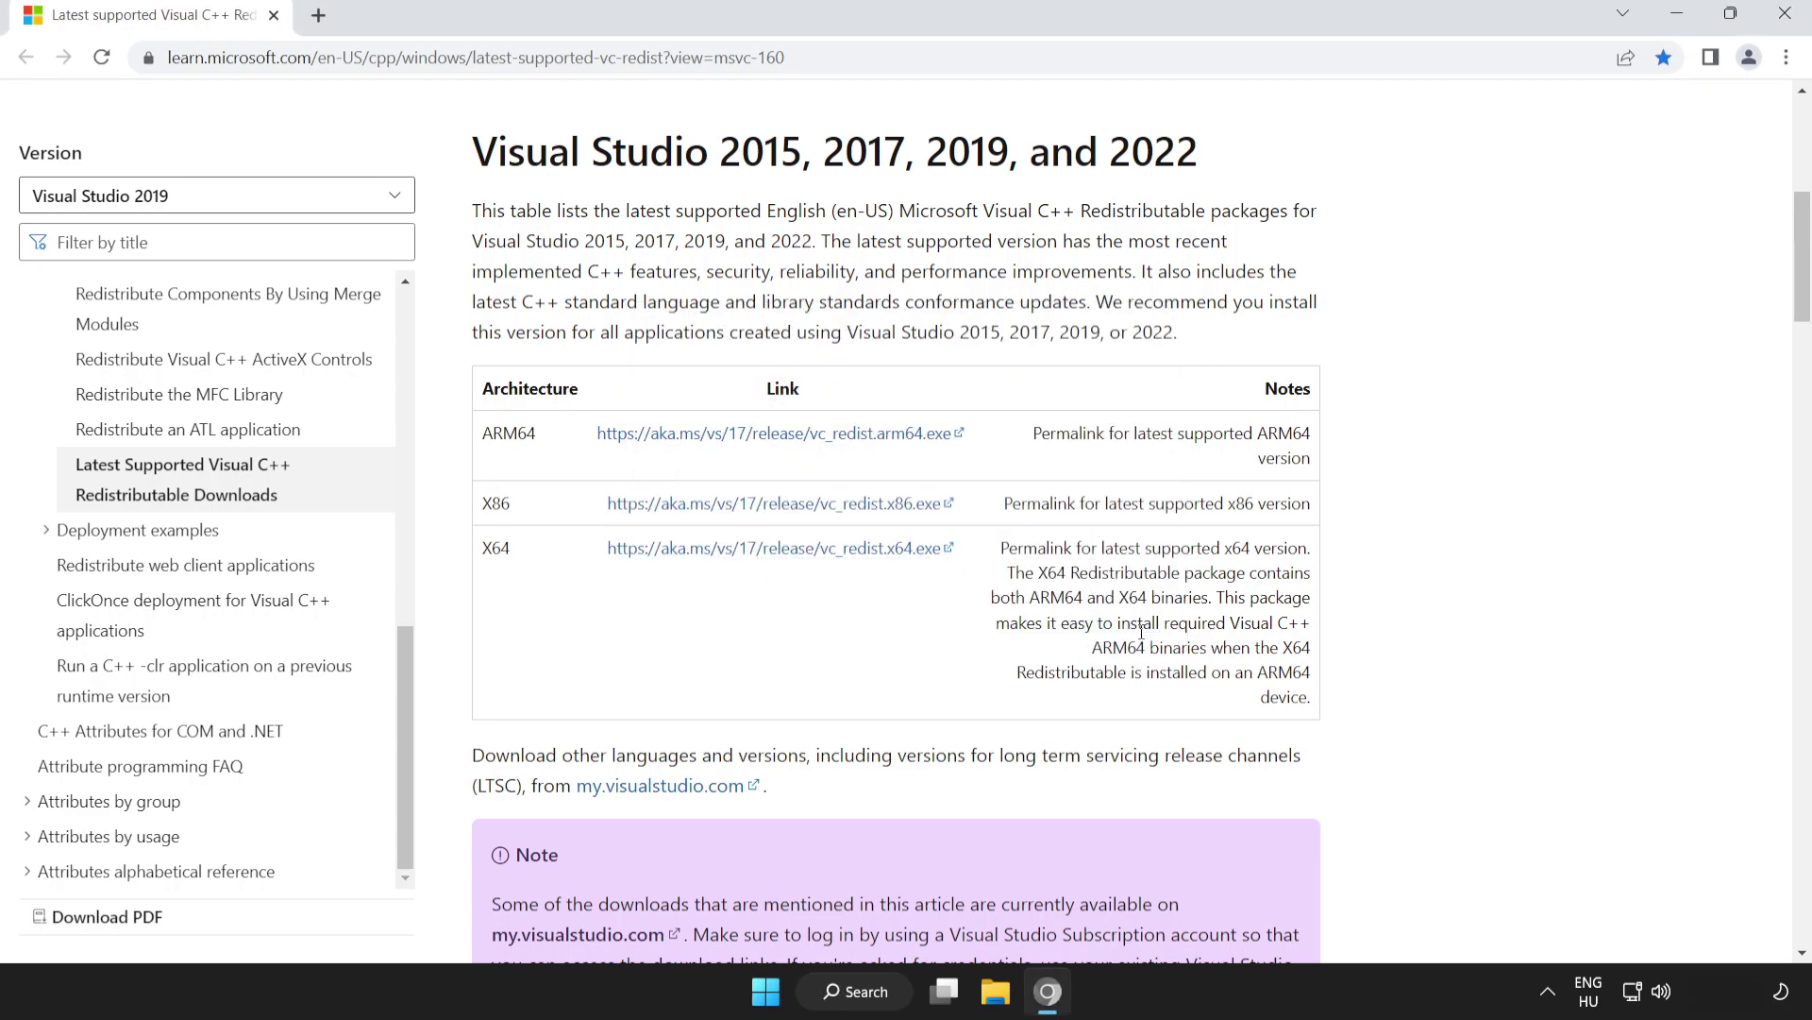
pyautogui.click(1785, 14)
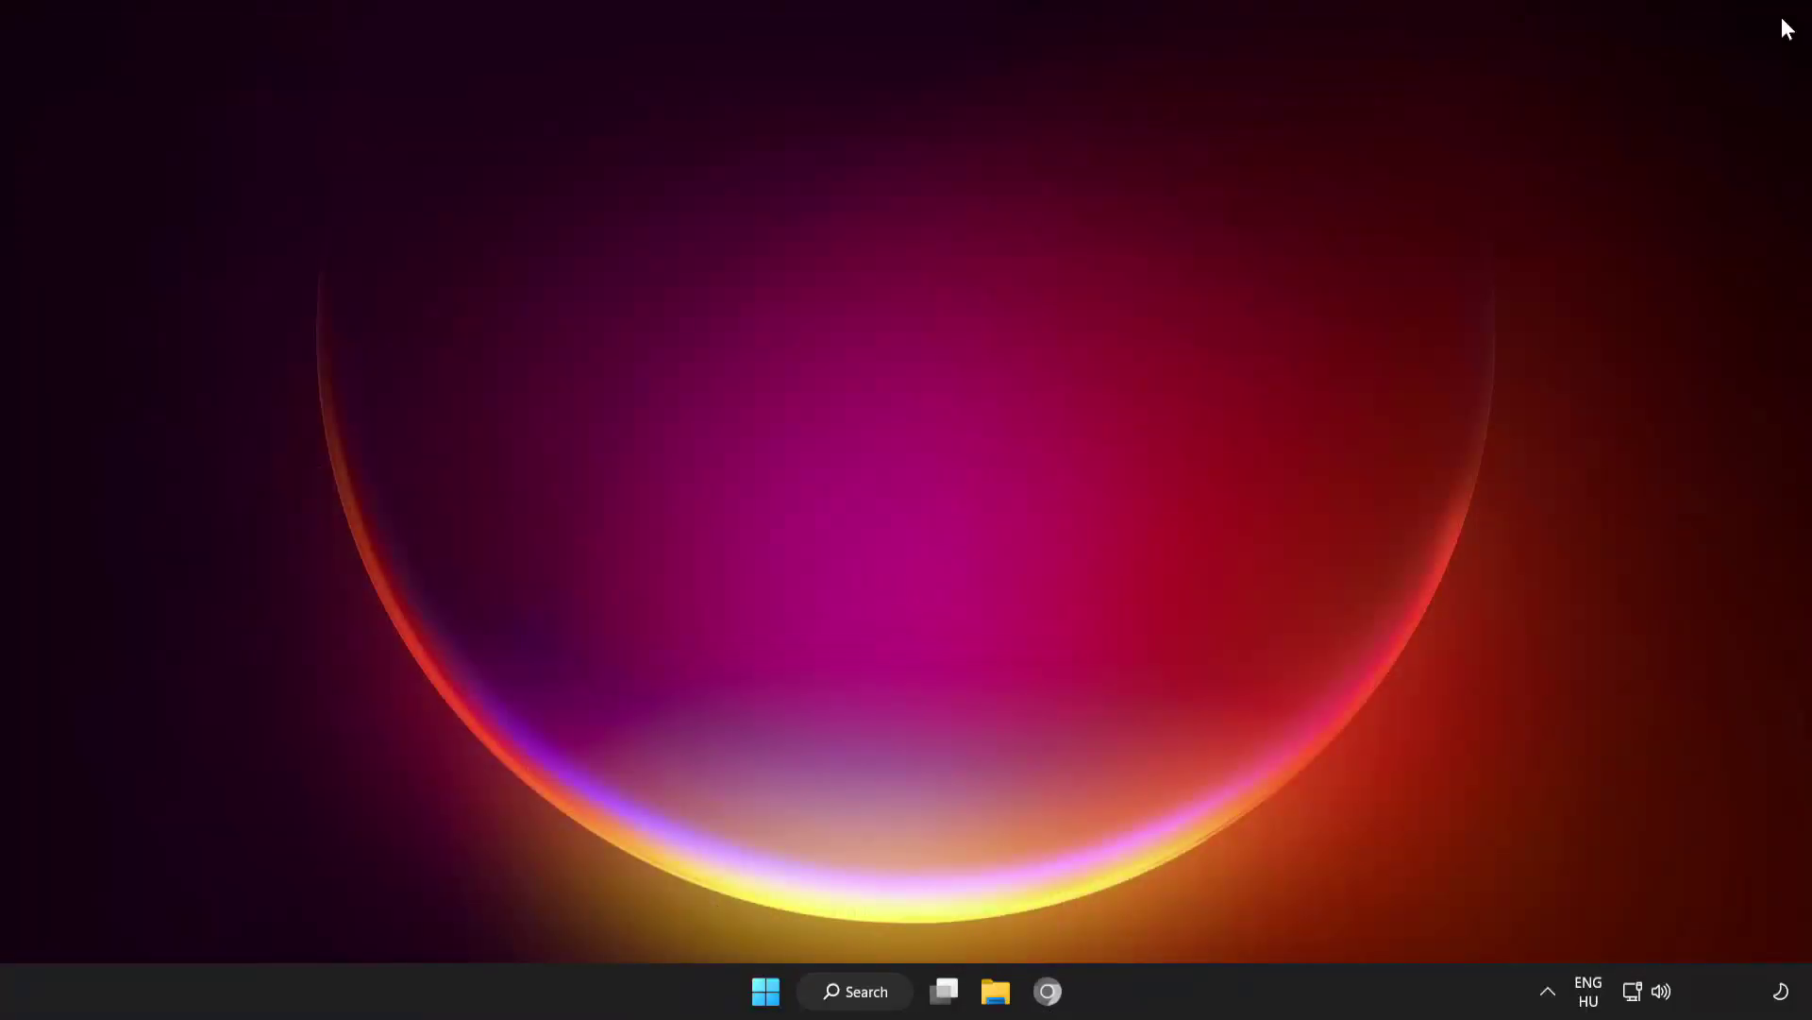
# Step: Open the computer's power options
pyautogui.press('super')
pyautogui.click(1198, 911)
# Step: Run the system file scan sfc /scannow in a Command Prompt opened as administrator, and close it when the scan completes
pyautogui.click(861, 999)
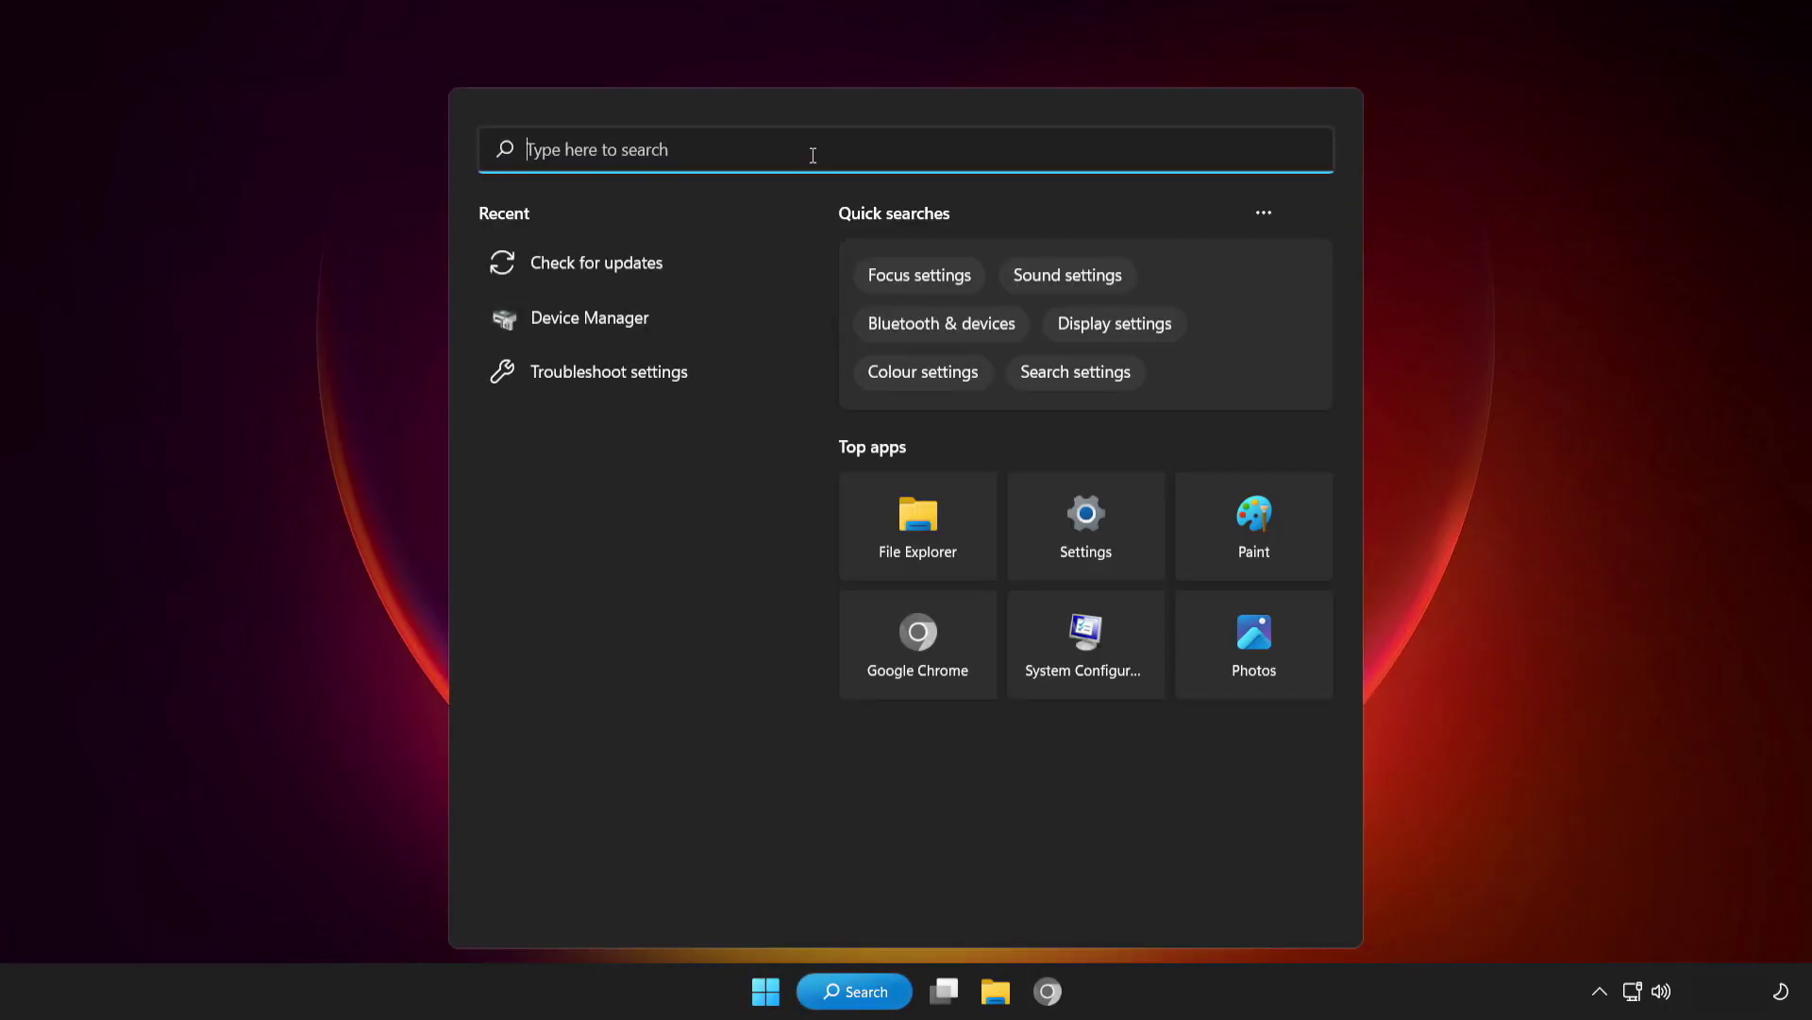
pyautogui.write('cmd')
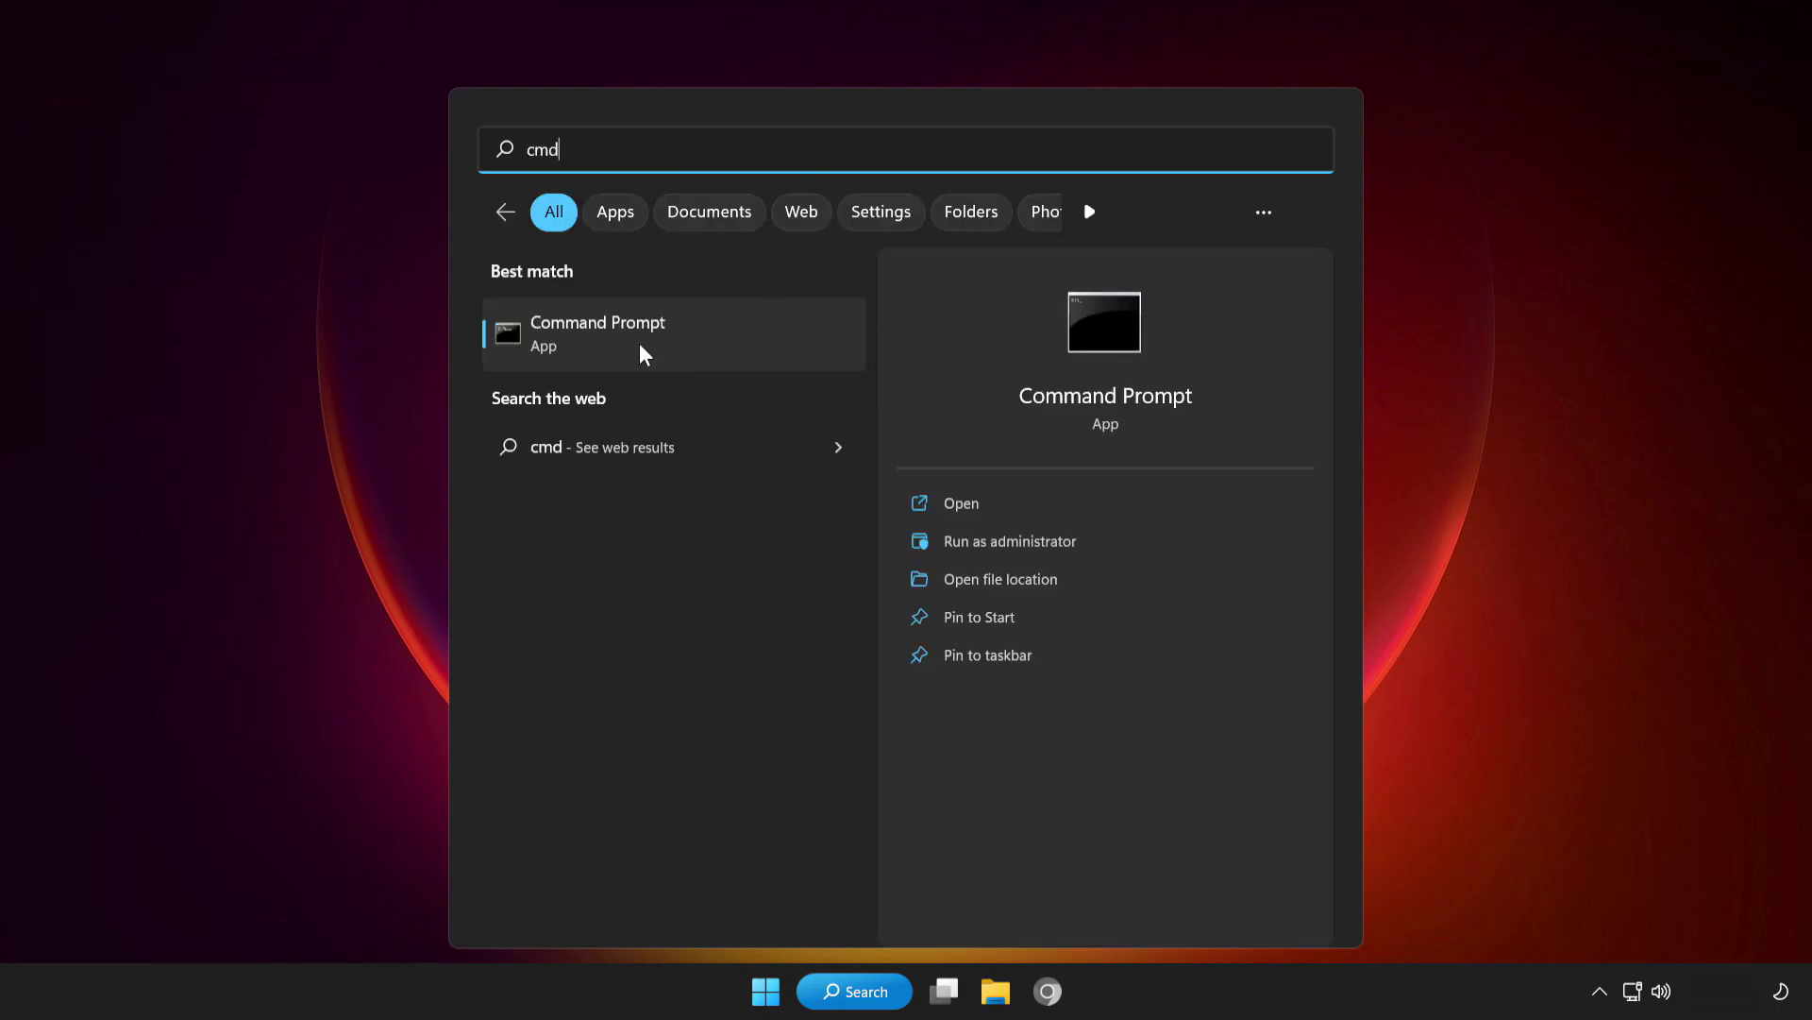
pyautogui.rightClick(718, 348)
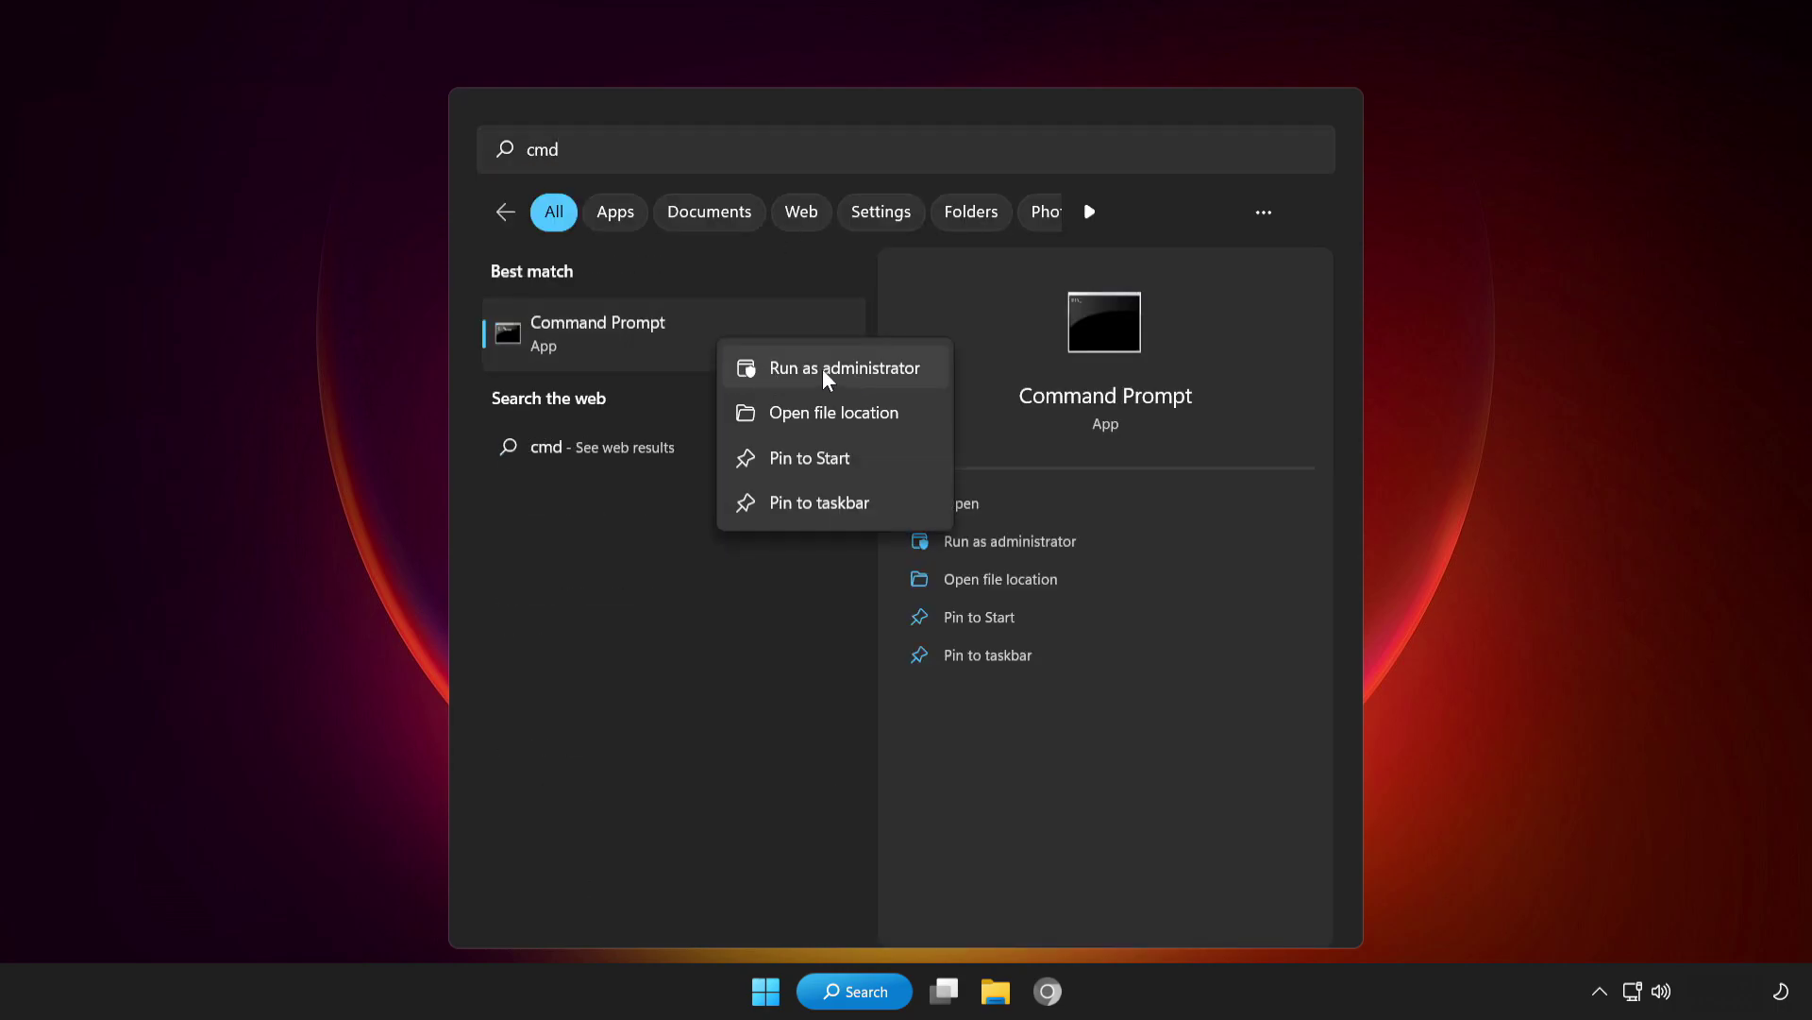
pyautogui.click(813, 367)
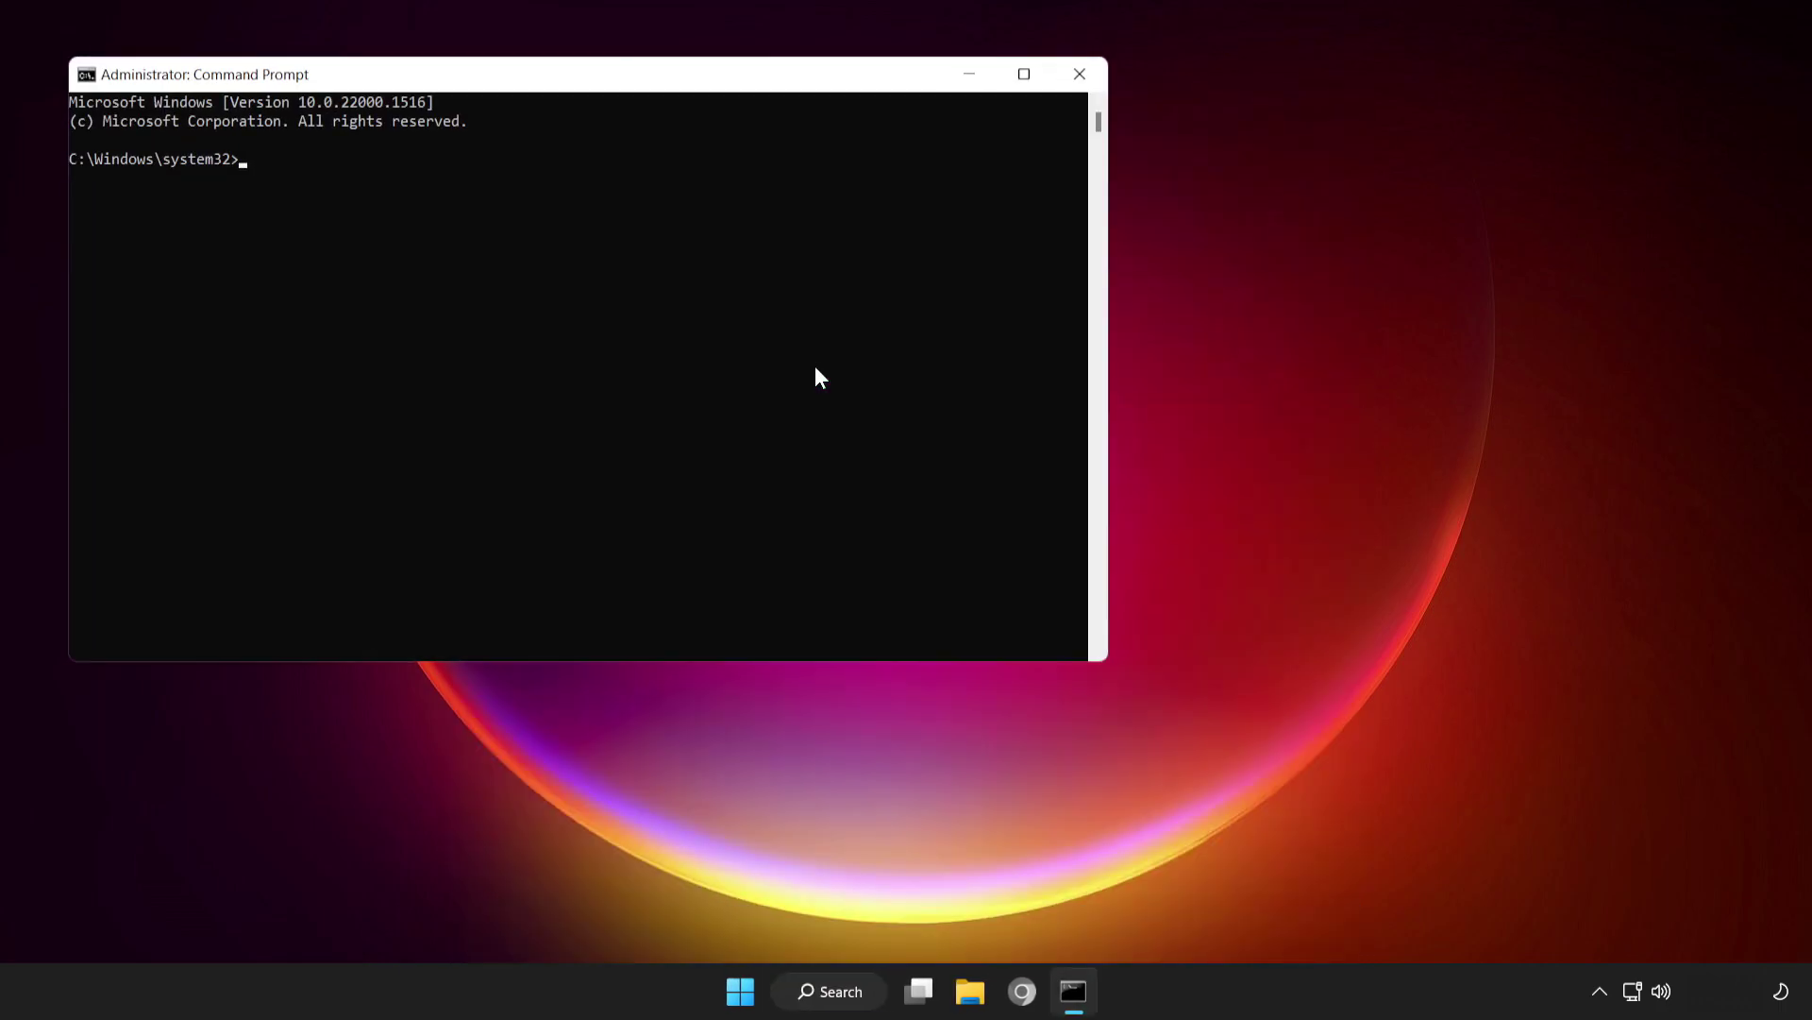
pyautogui.moveTo(661, 88); pyautogui.dragTo(987, 189)
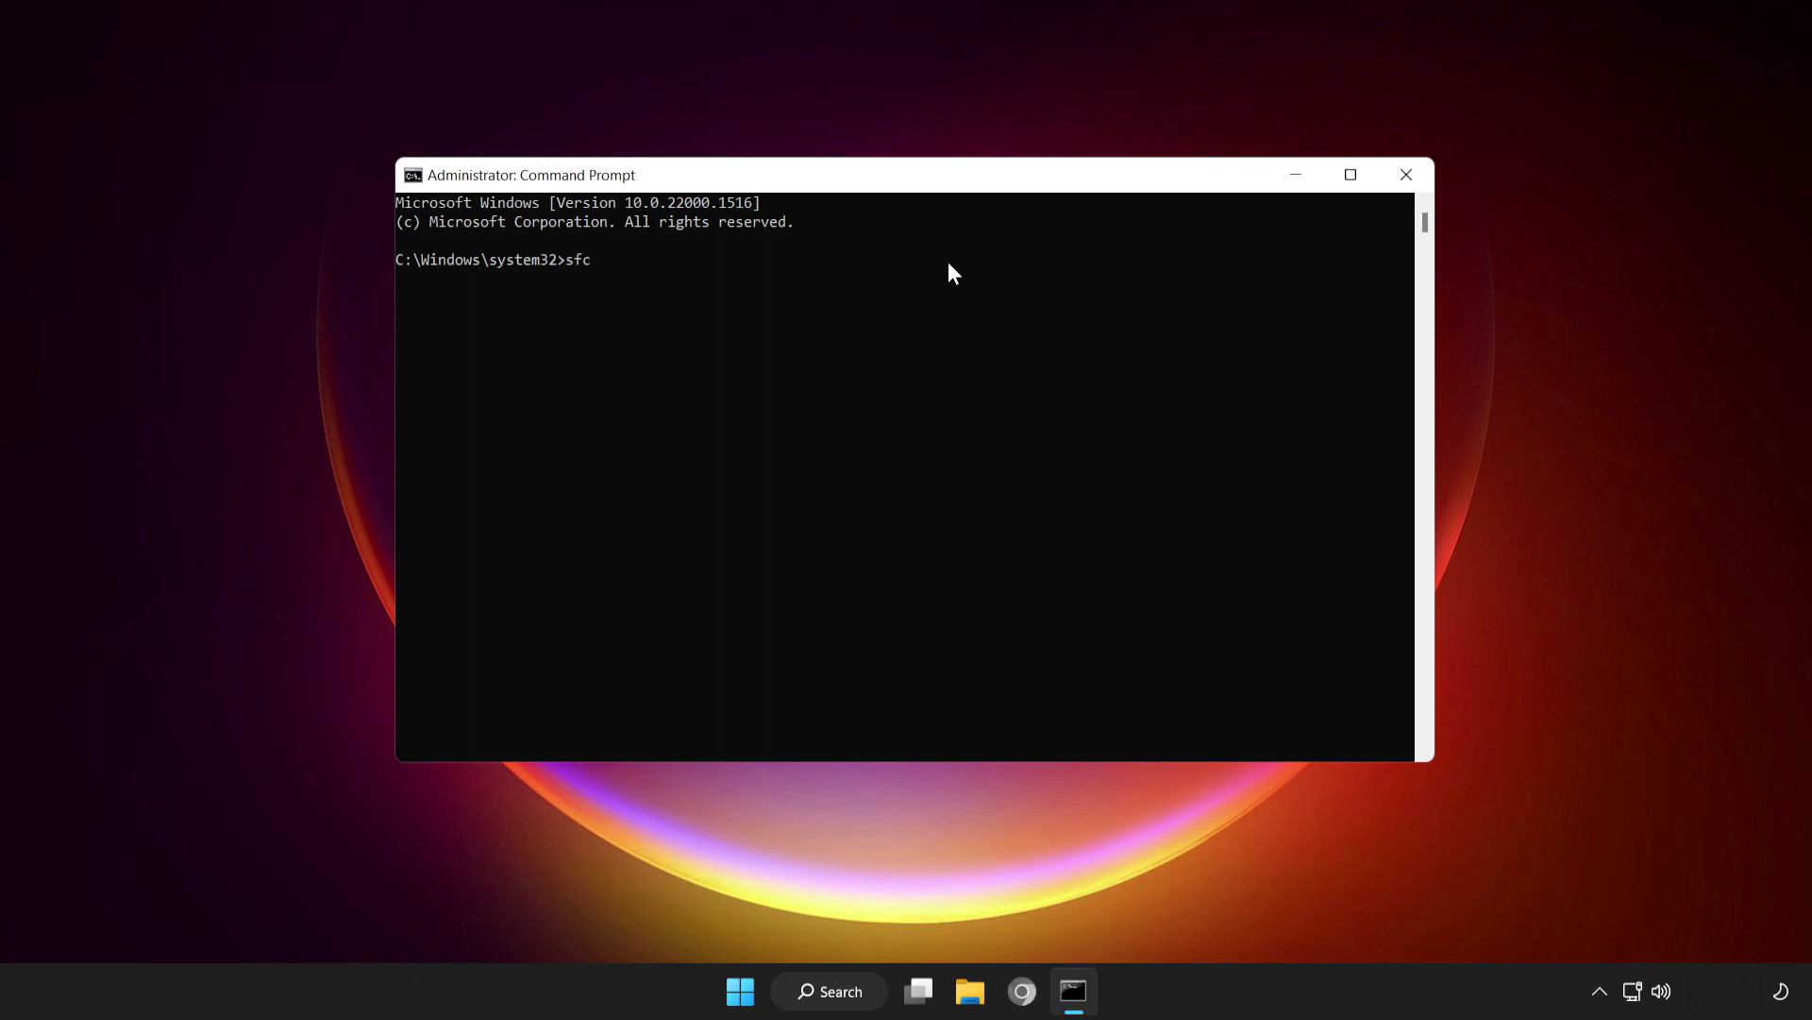
pyautogui.write('sfc /scannow')
pyautogui.press('Return')
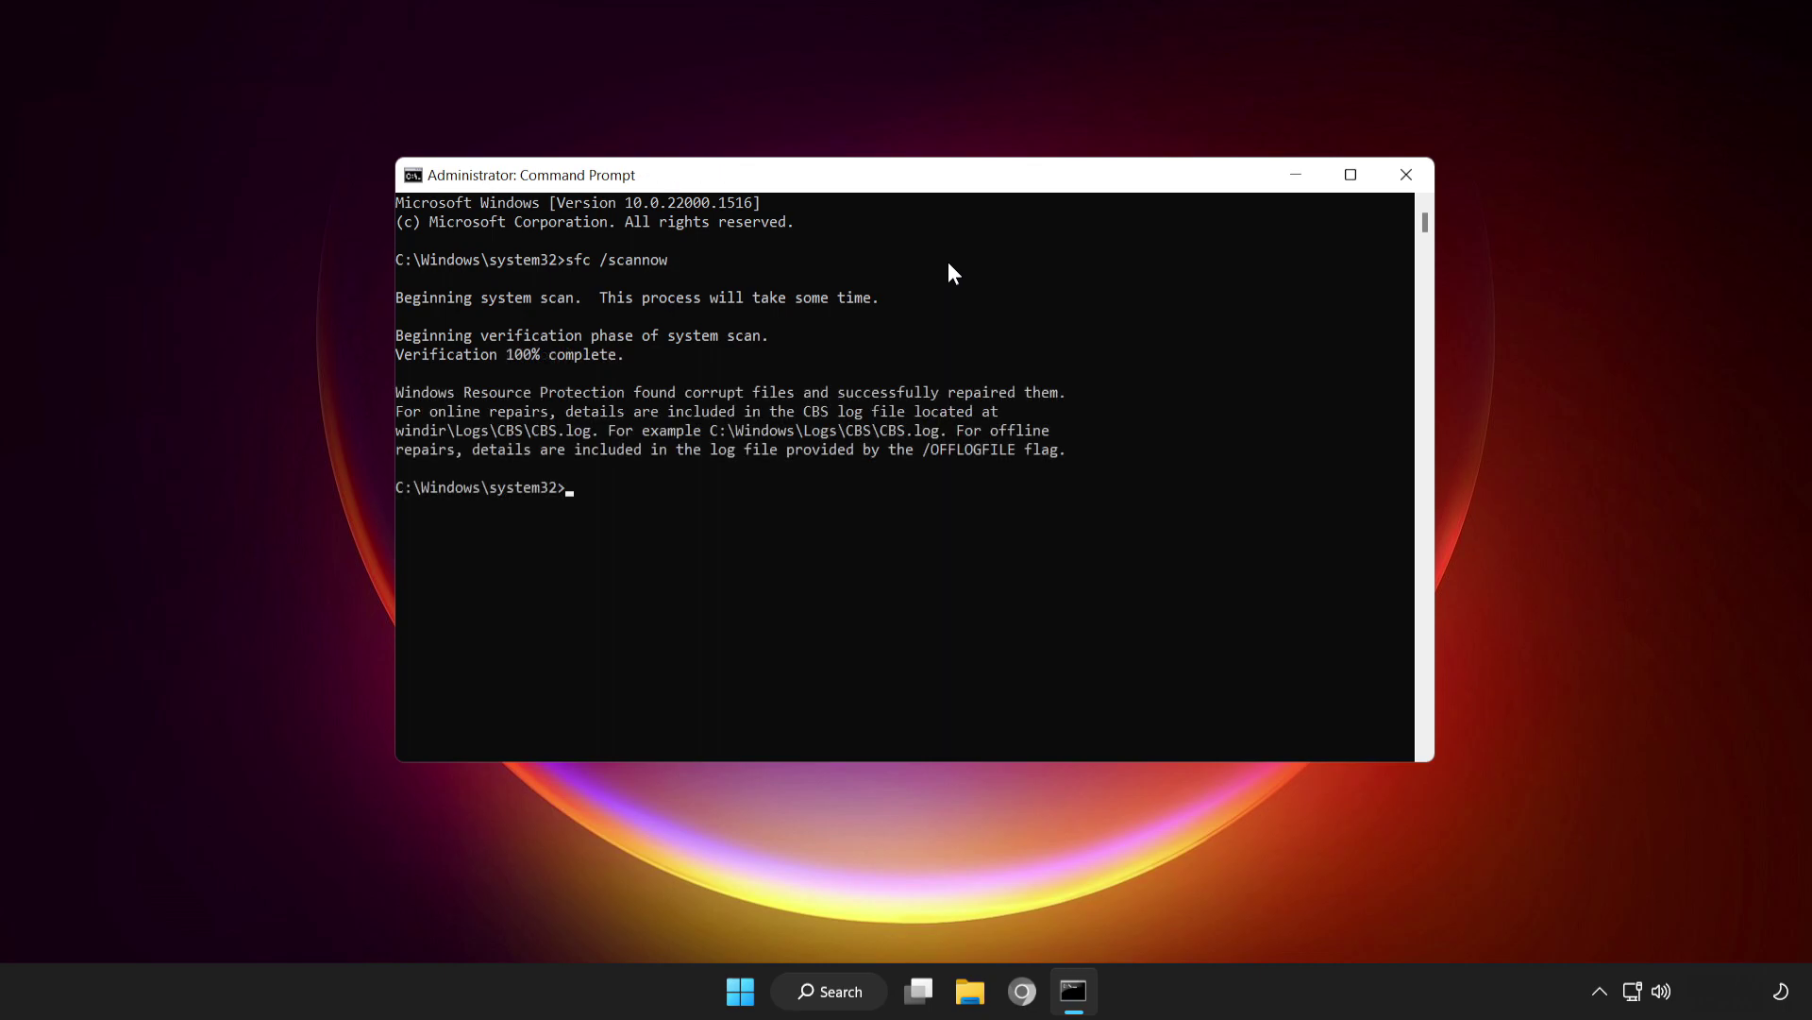
pyautogui.click(1406, 176)
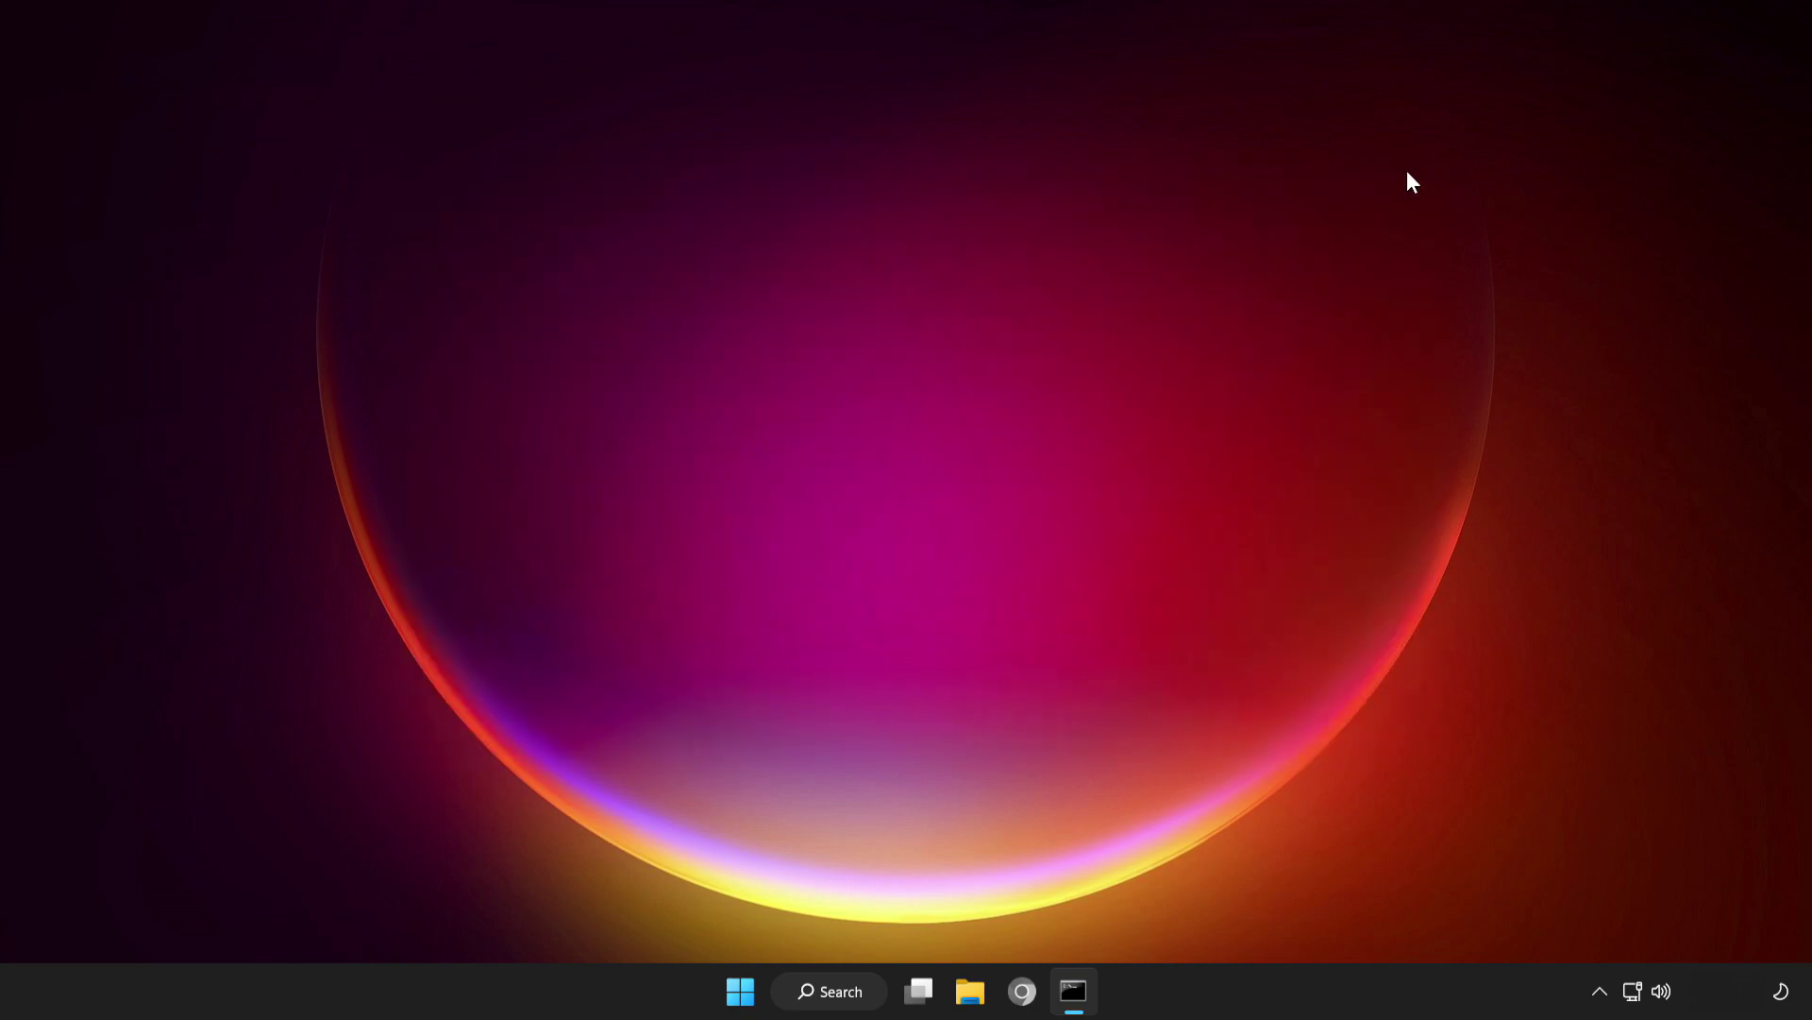
# Step: Find and open the Windows Security app
pyautogui.click(868, 999)
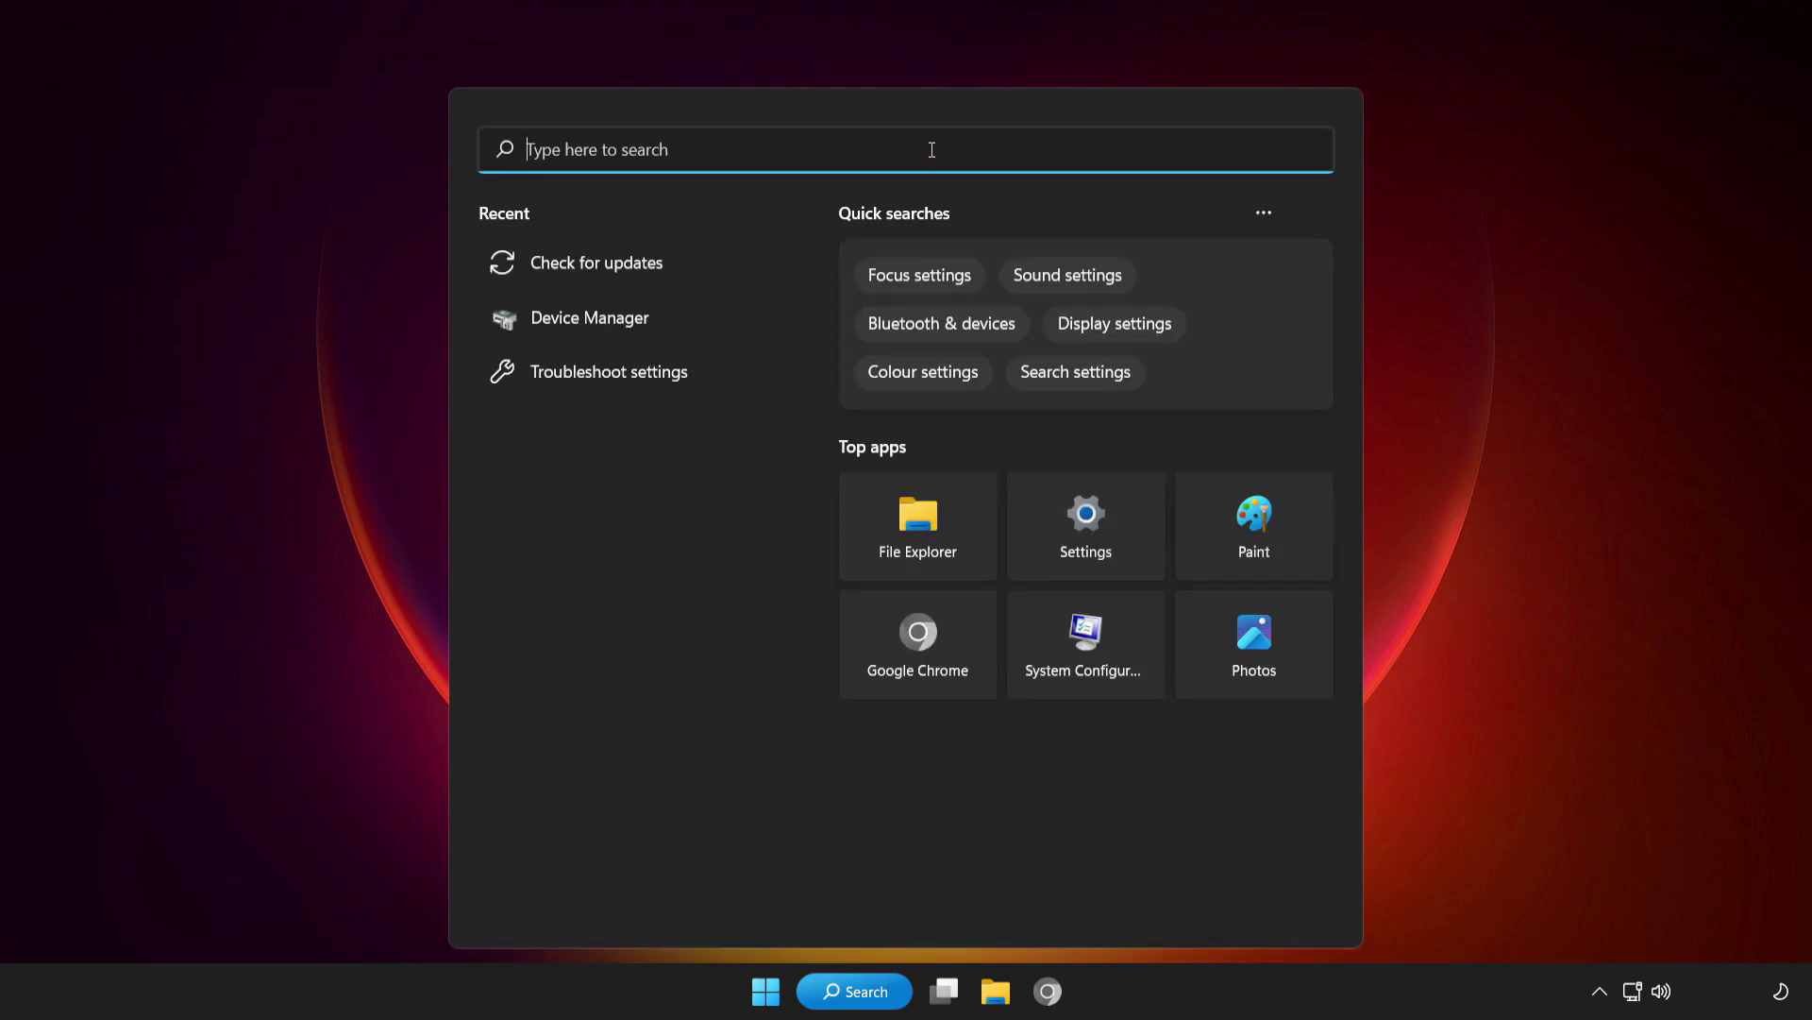
pyautogui.write('windows')
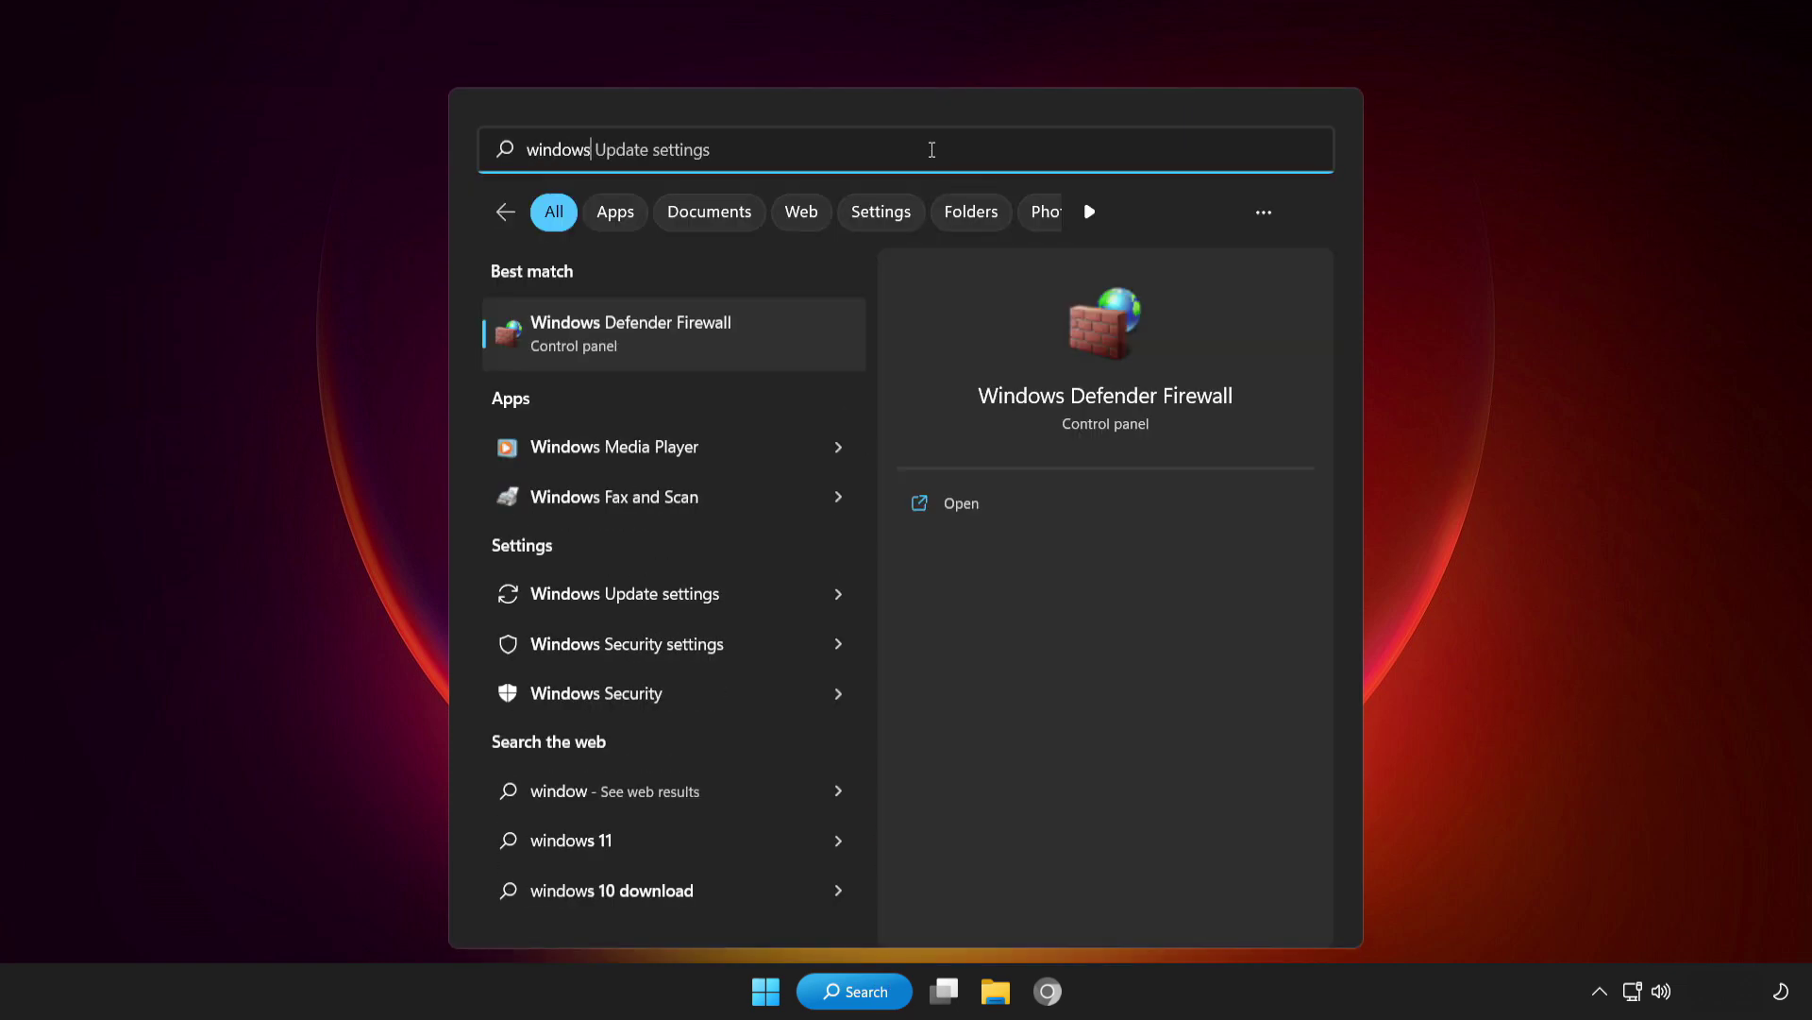
pyautogui.write(' securi')
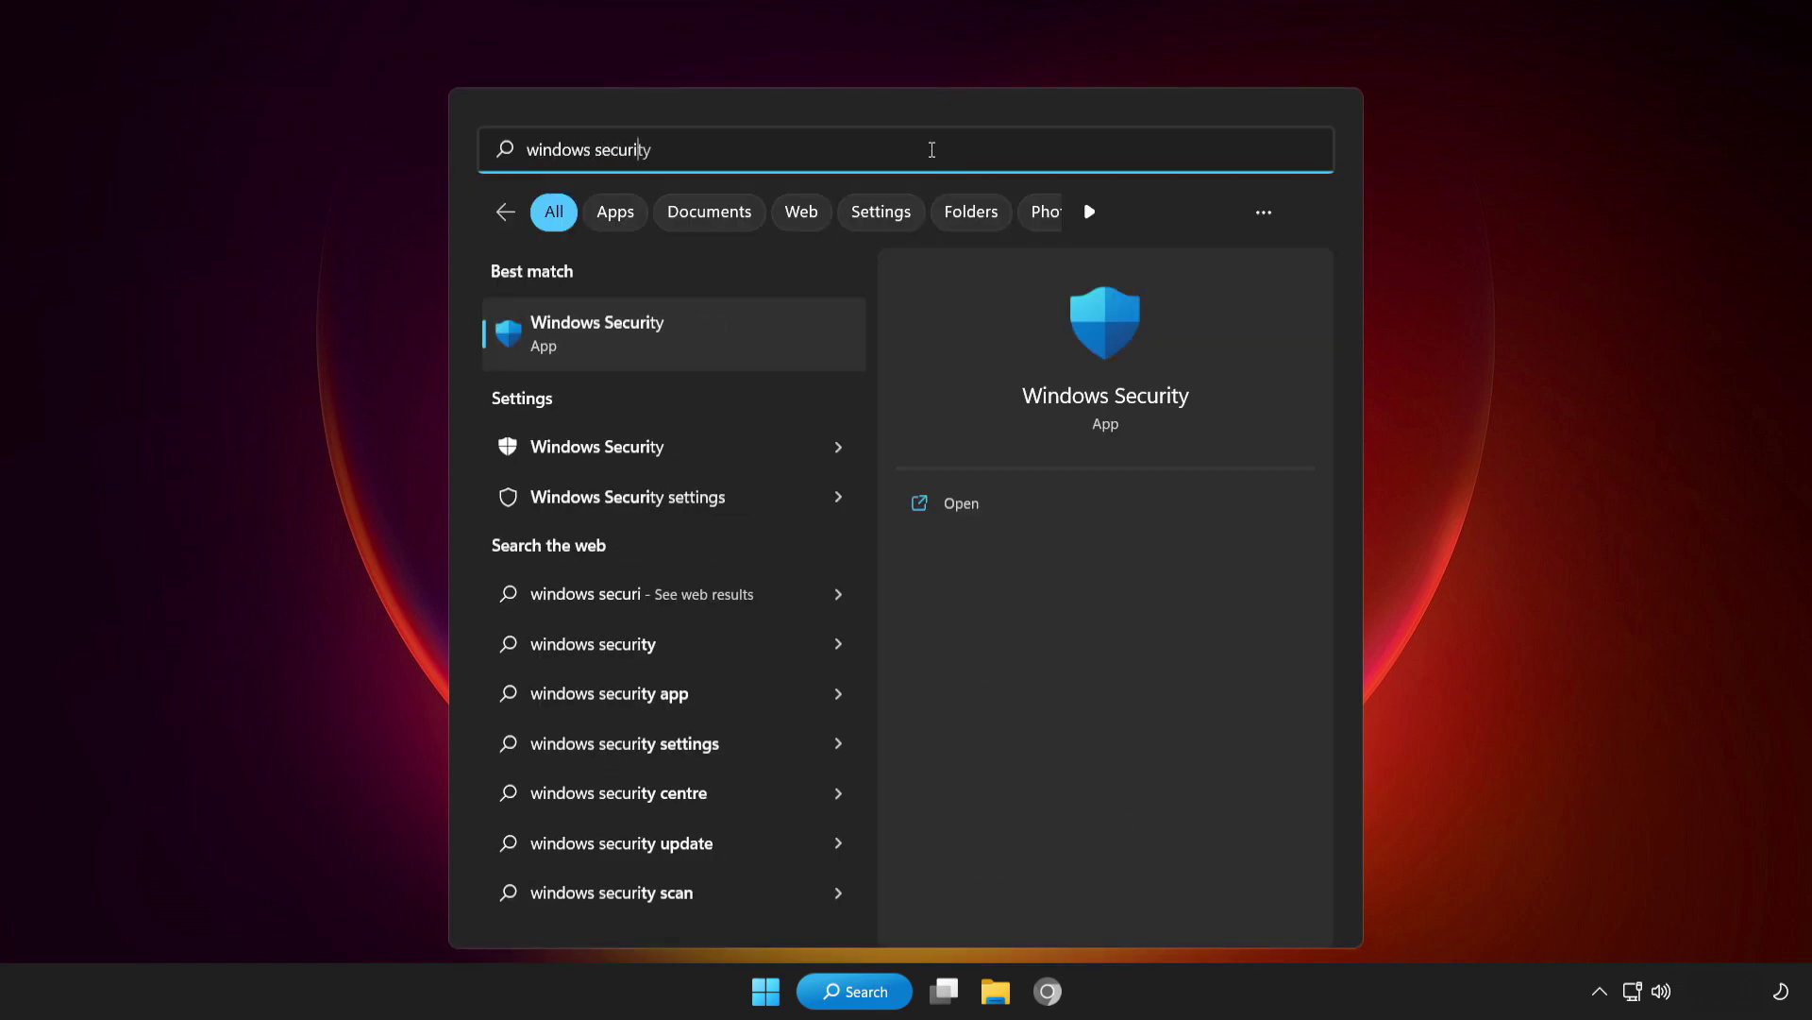
pyautogui.write('ty')
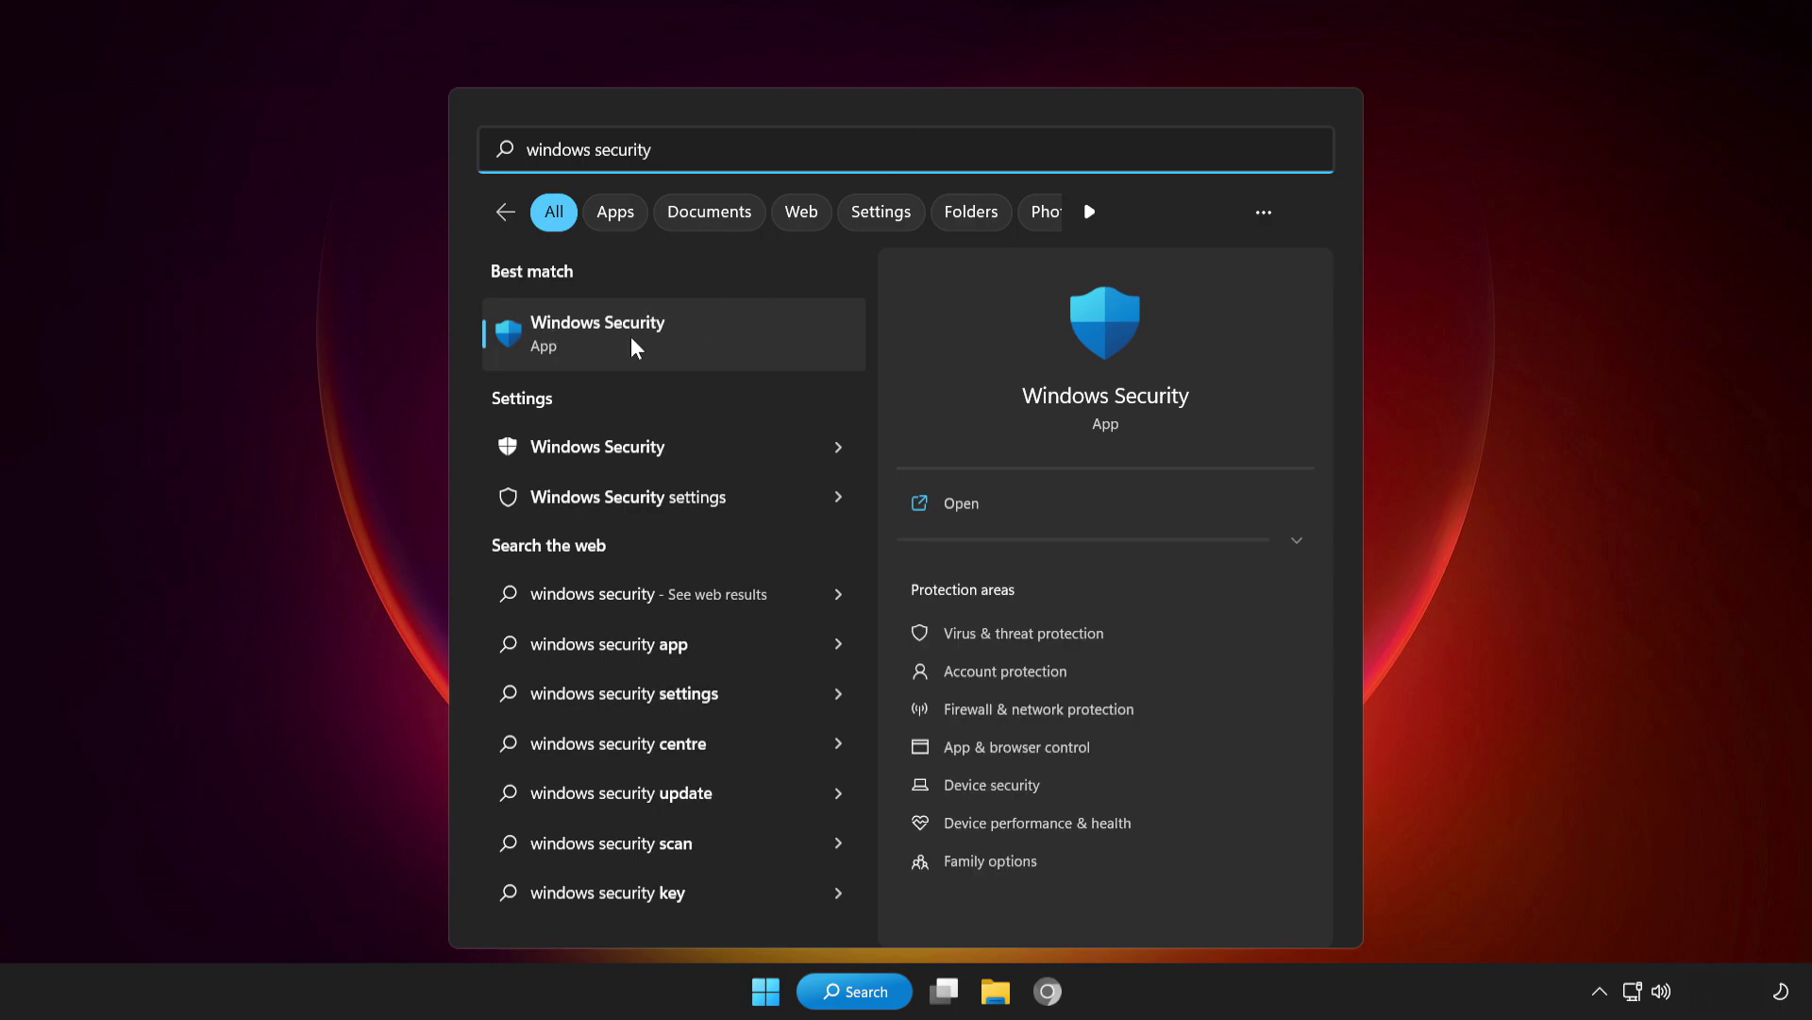
pyautogui.click(727, 328)
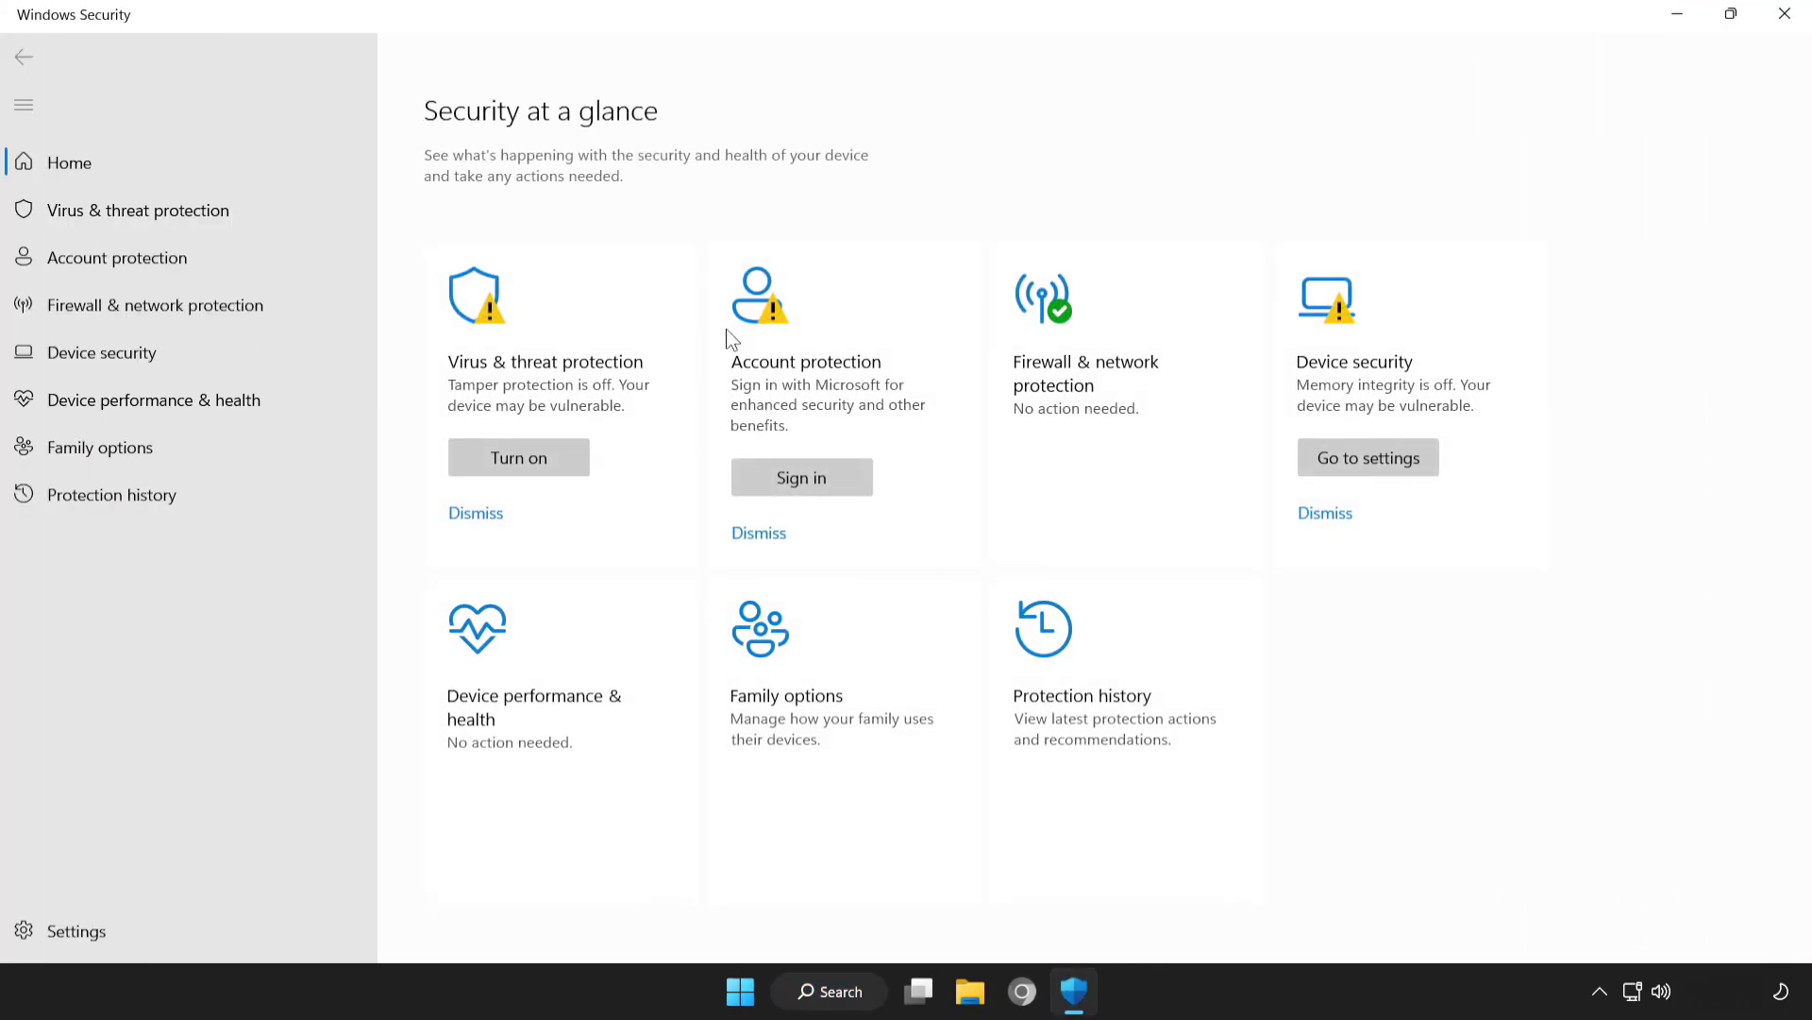
# Step: Go to the Exclusions page in the Virus & threat protection settings
pyautogui.click(257, 217)
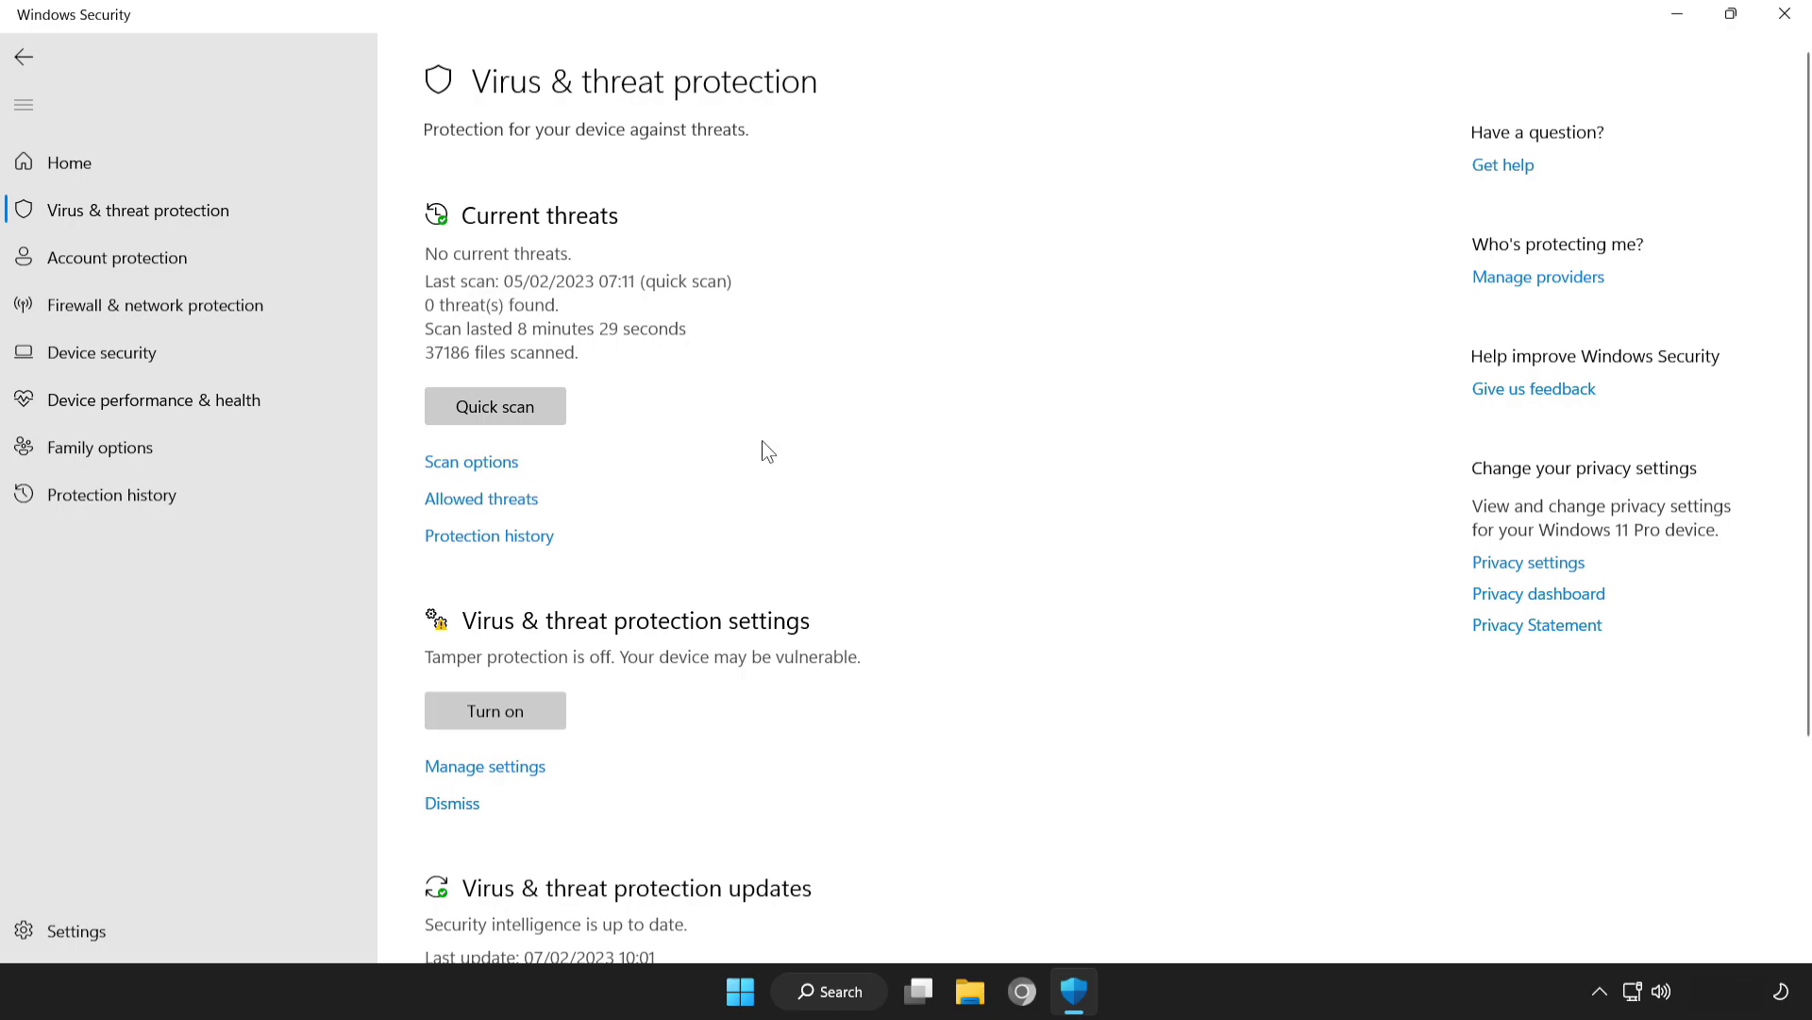
pyautogui.scroll(-1, 1808, 436)
pyautogui.scroll(-1, 1809, 437)
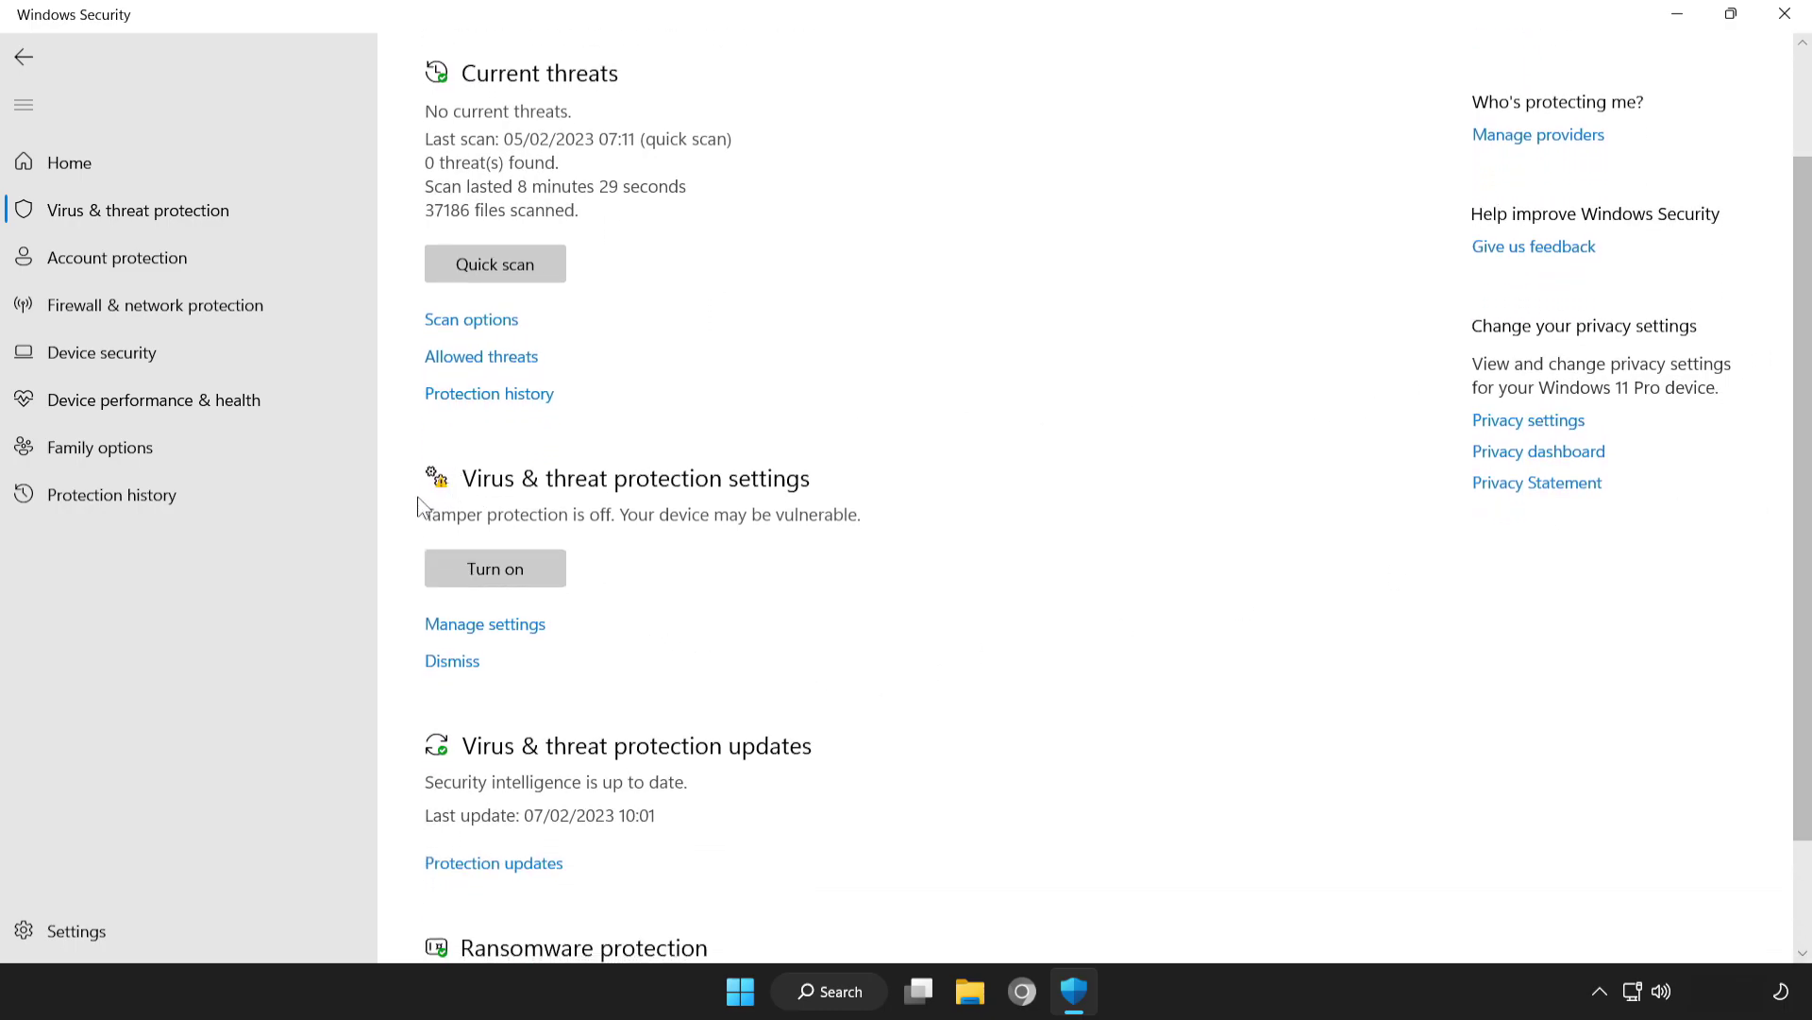
pyautogui.click(517, 628)
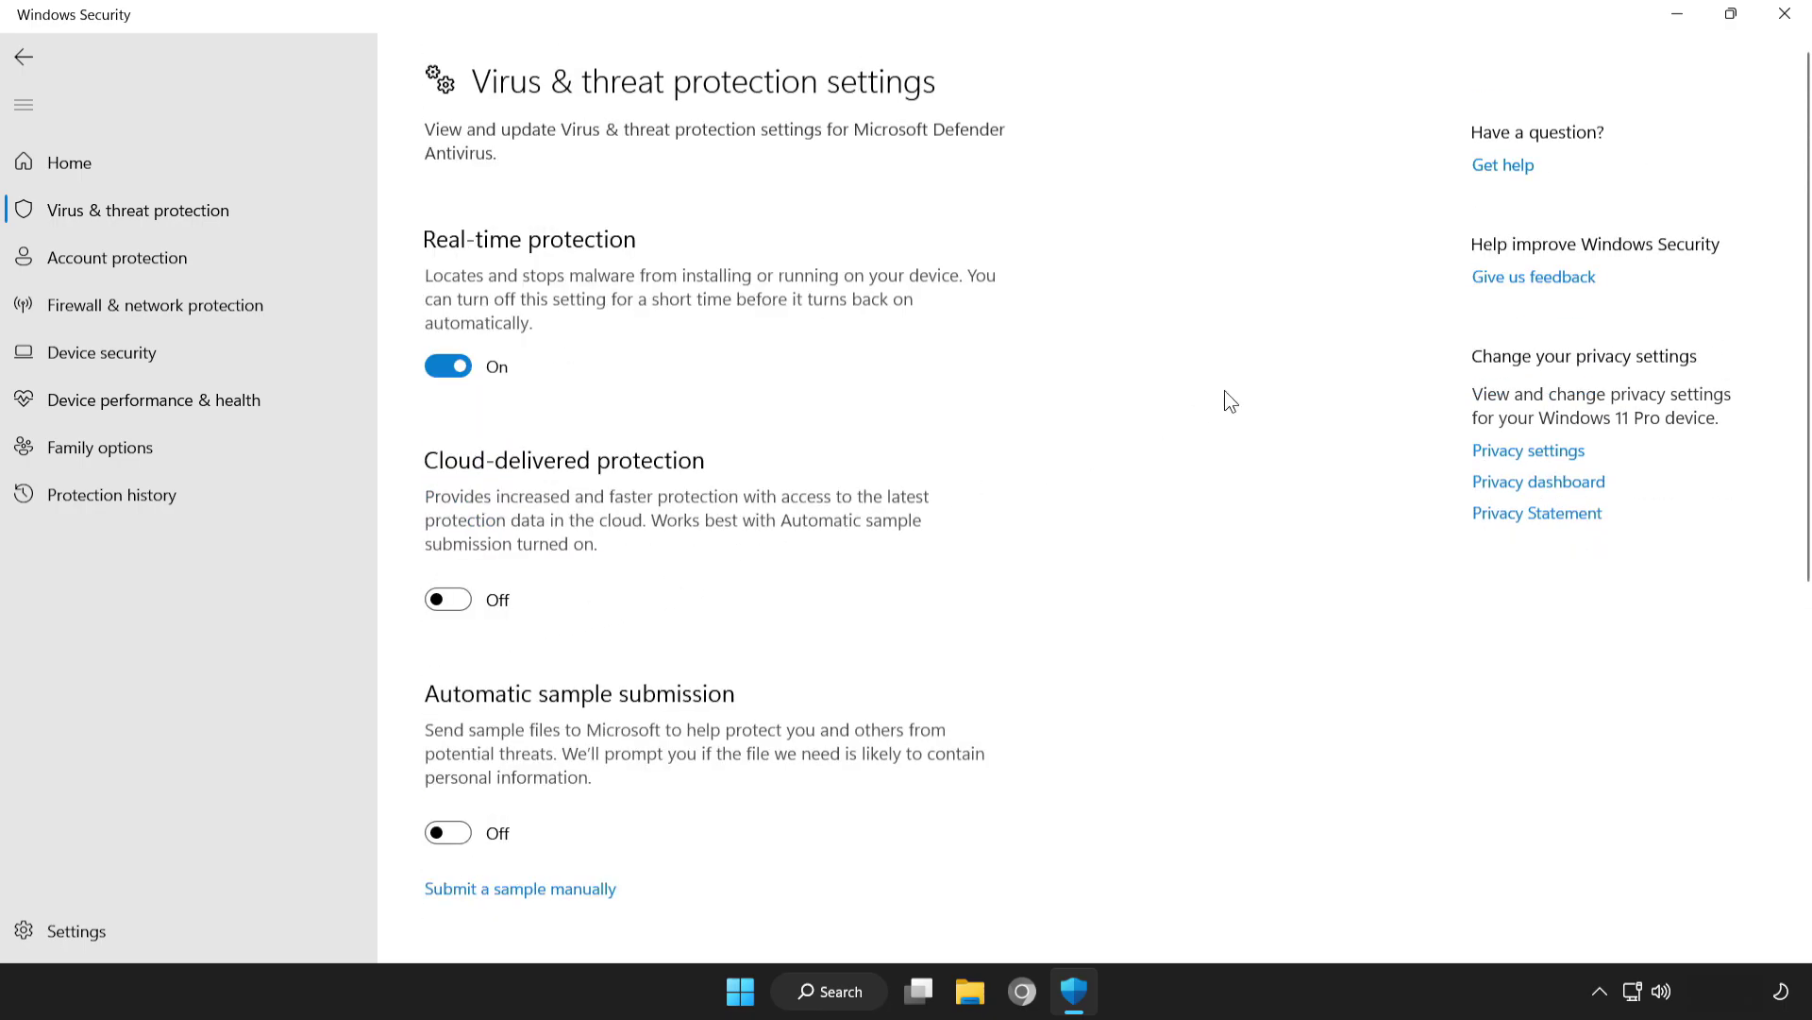
pyautogui.scroll(-5, 1801, 557)
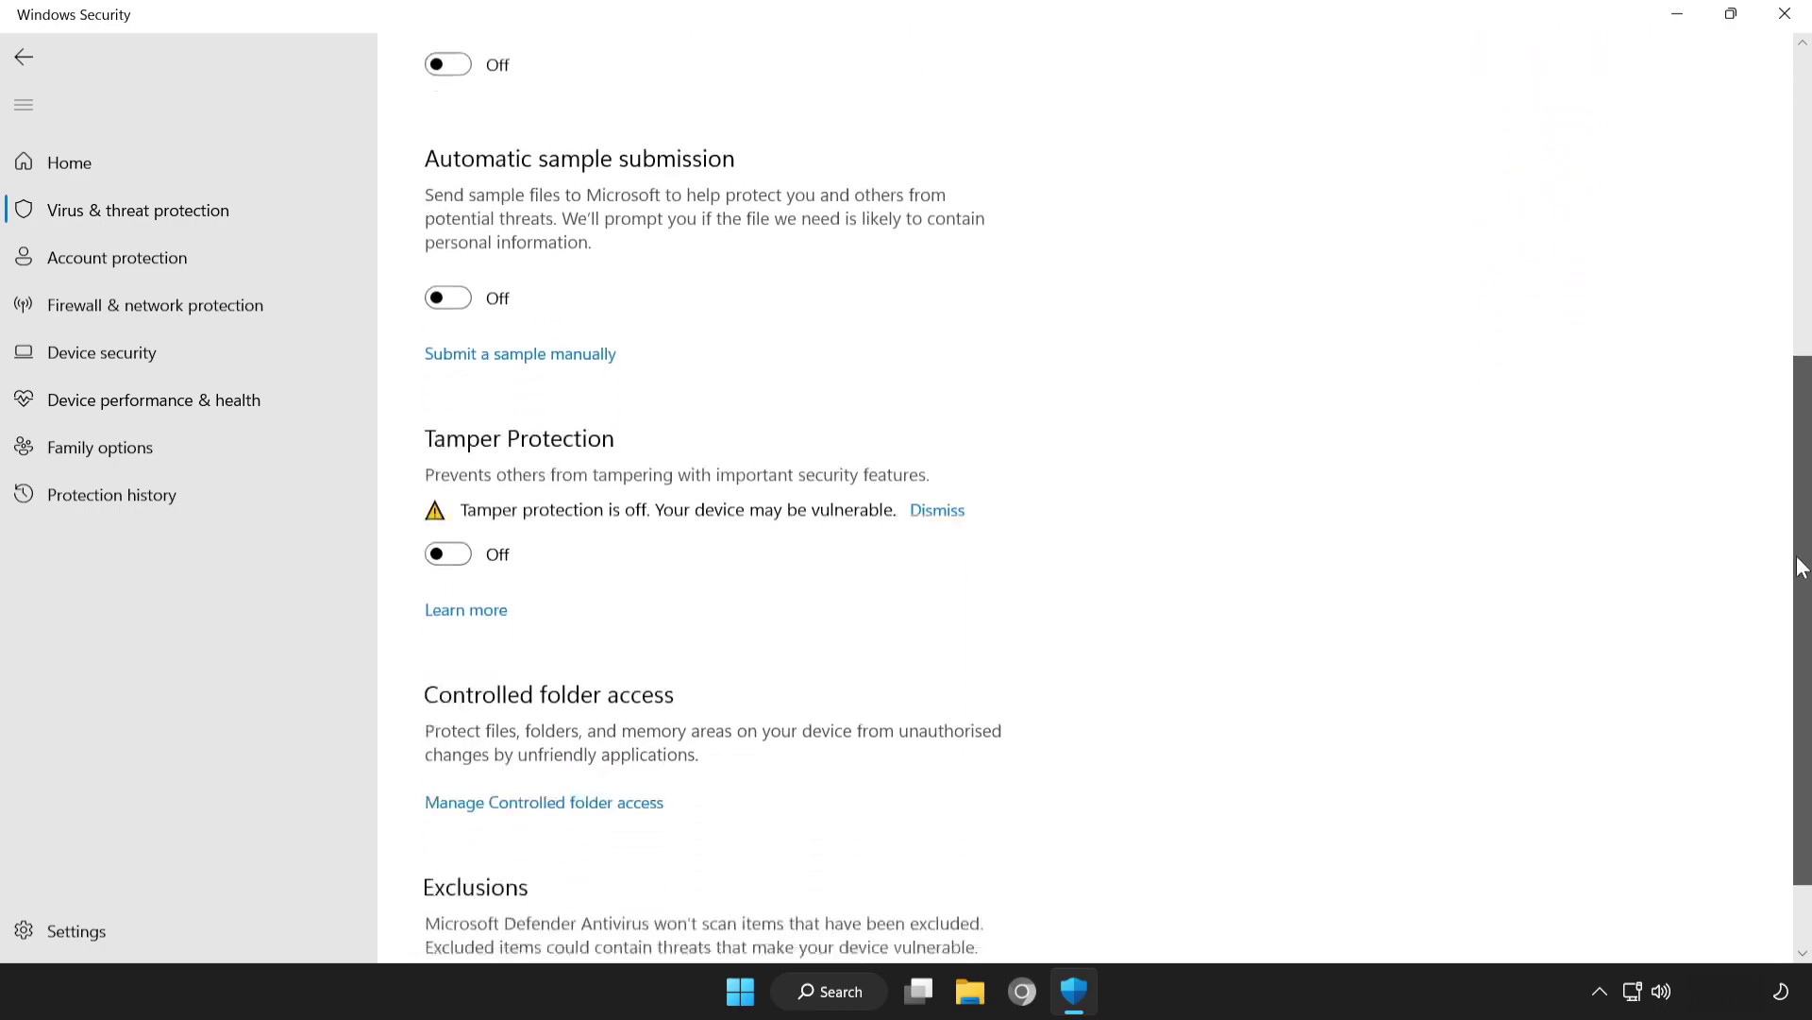
pyautogui.scroll(-1, 1802, 557)
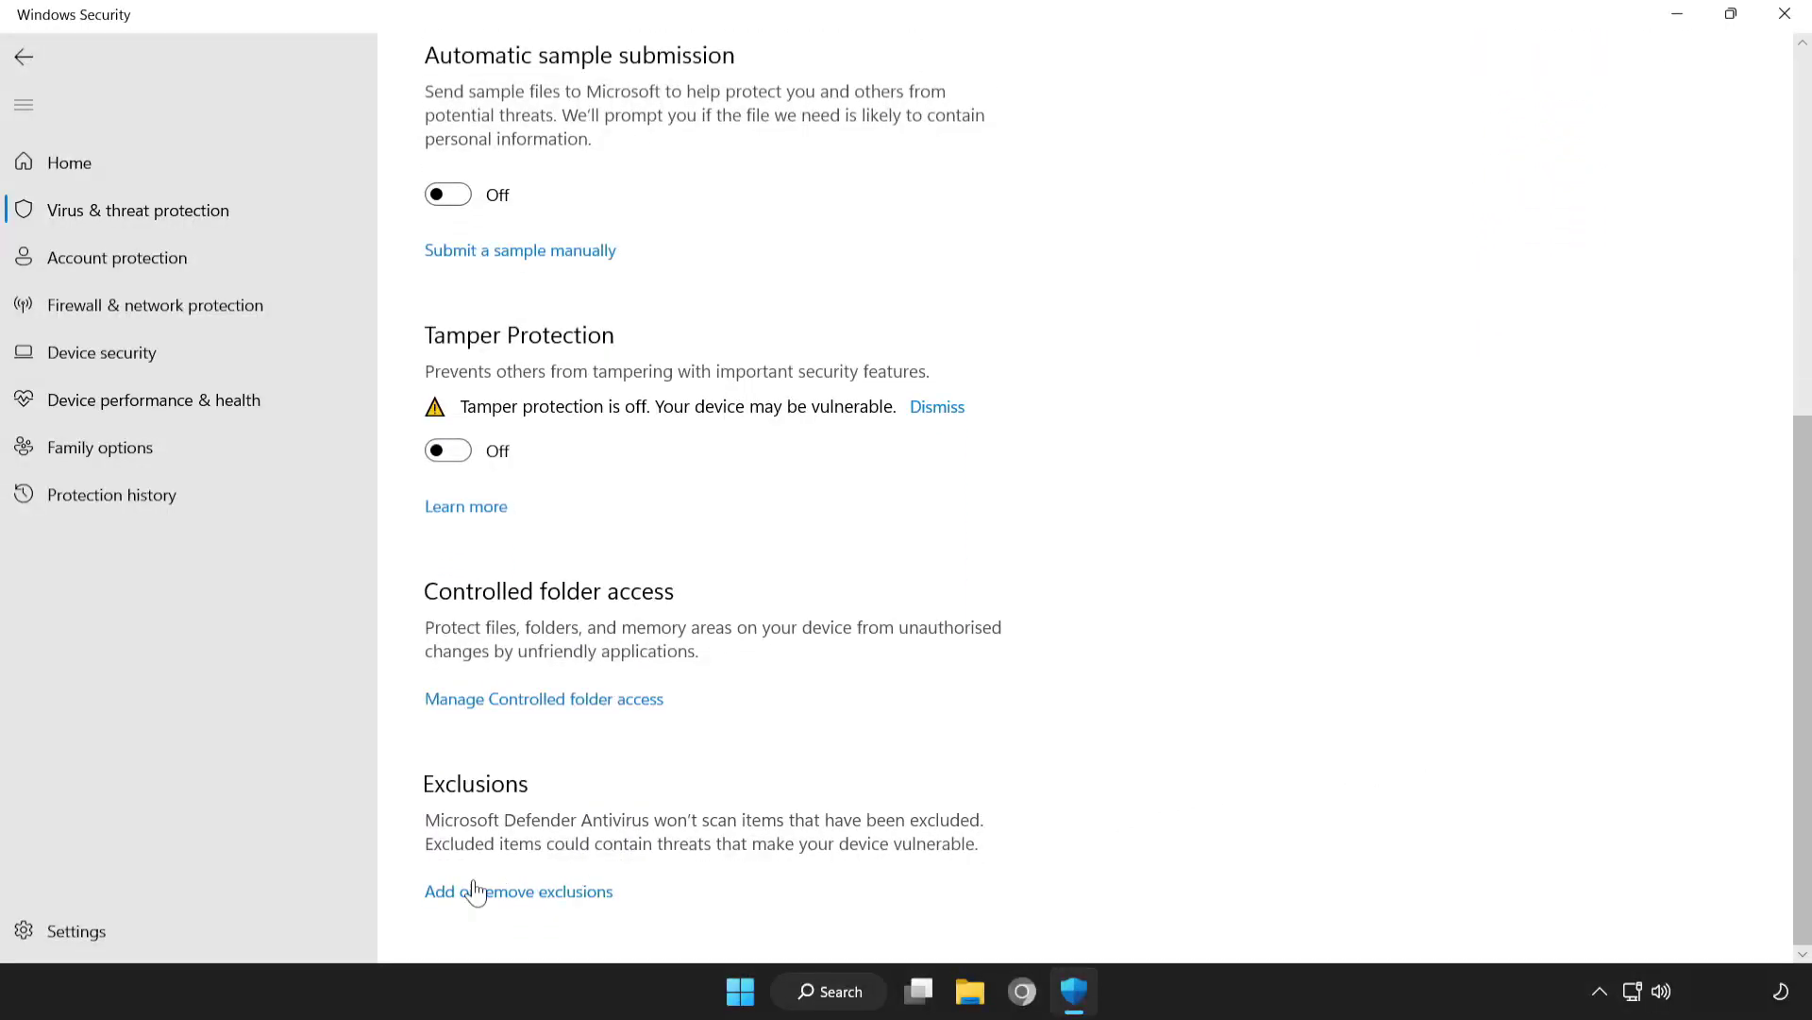
pyautogui.click(543, 897)
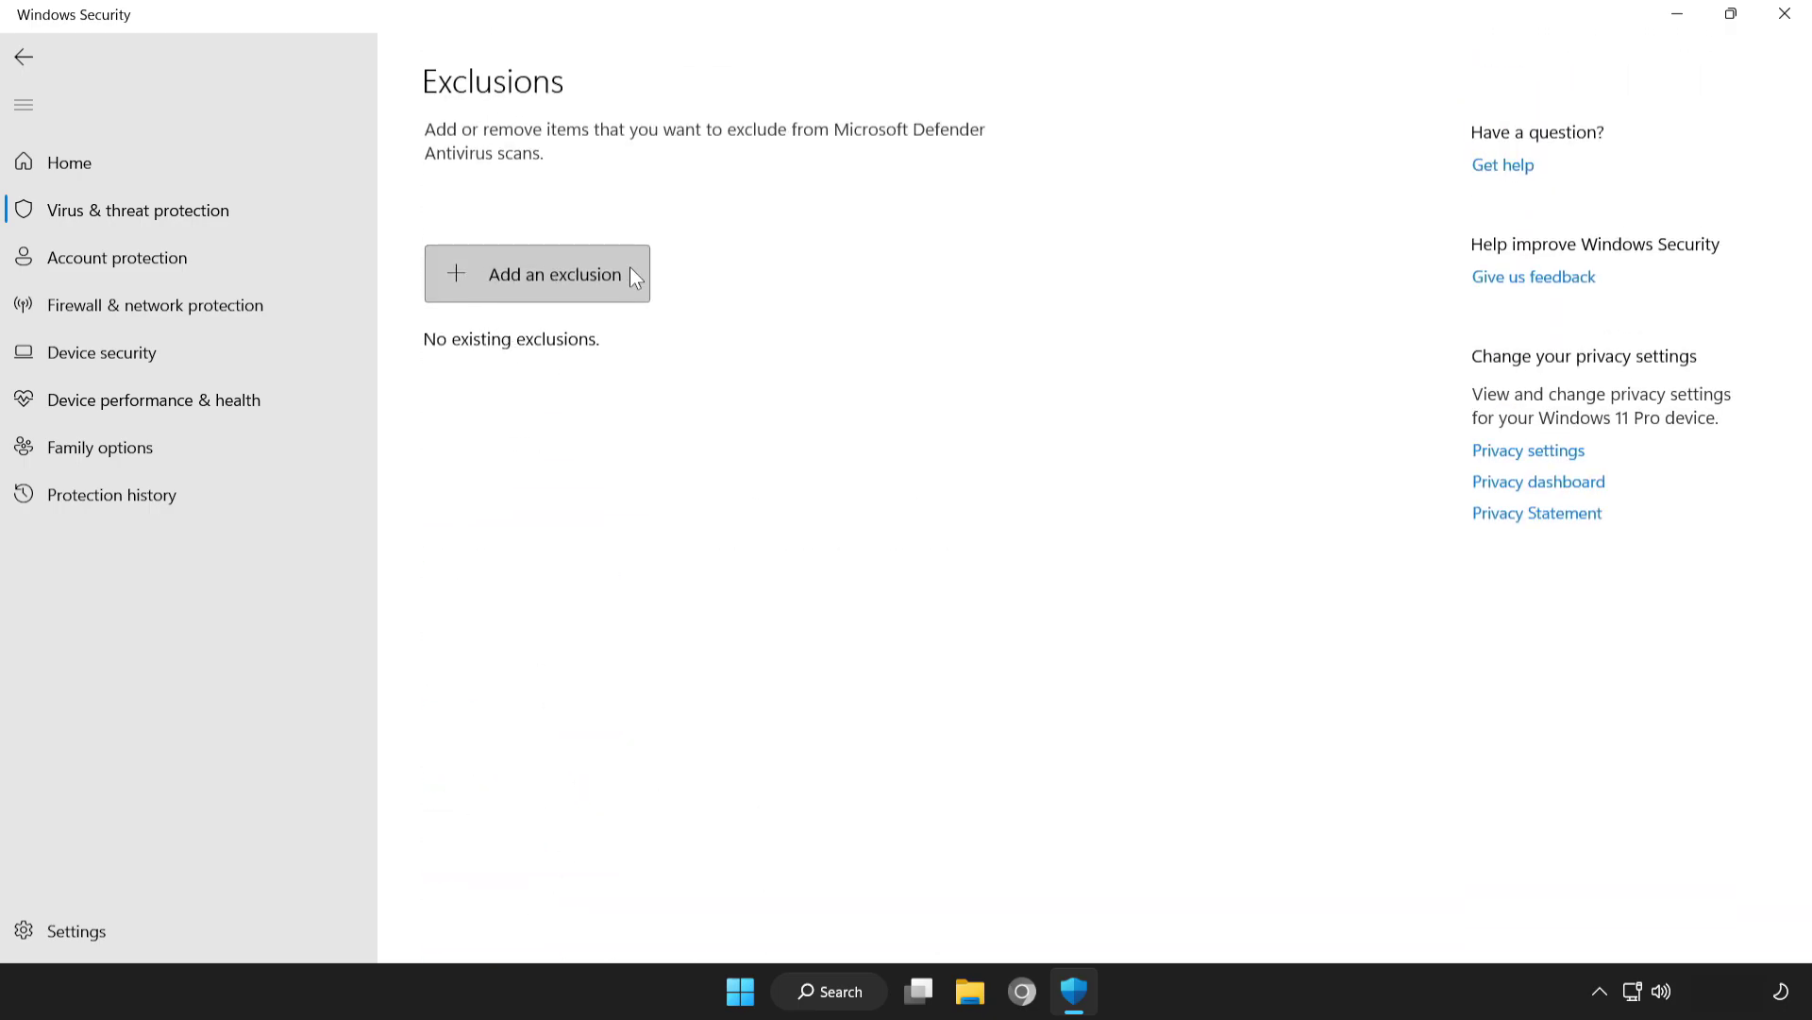
# Step: Add a file exclusion for NOT WORKING APP from the Program Files (x86) > NOT WORKING APP folder
pyautogui.click(523, 274)
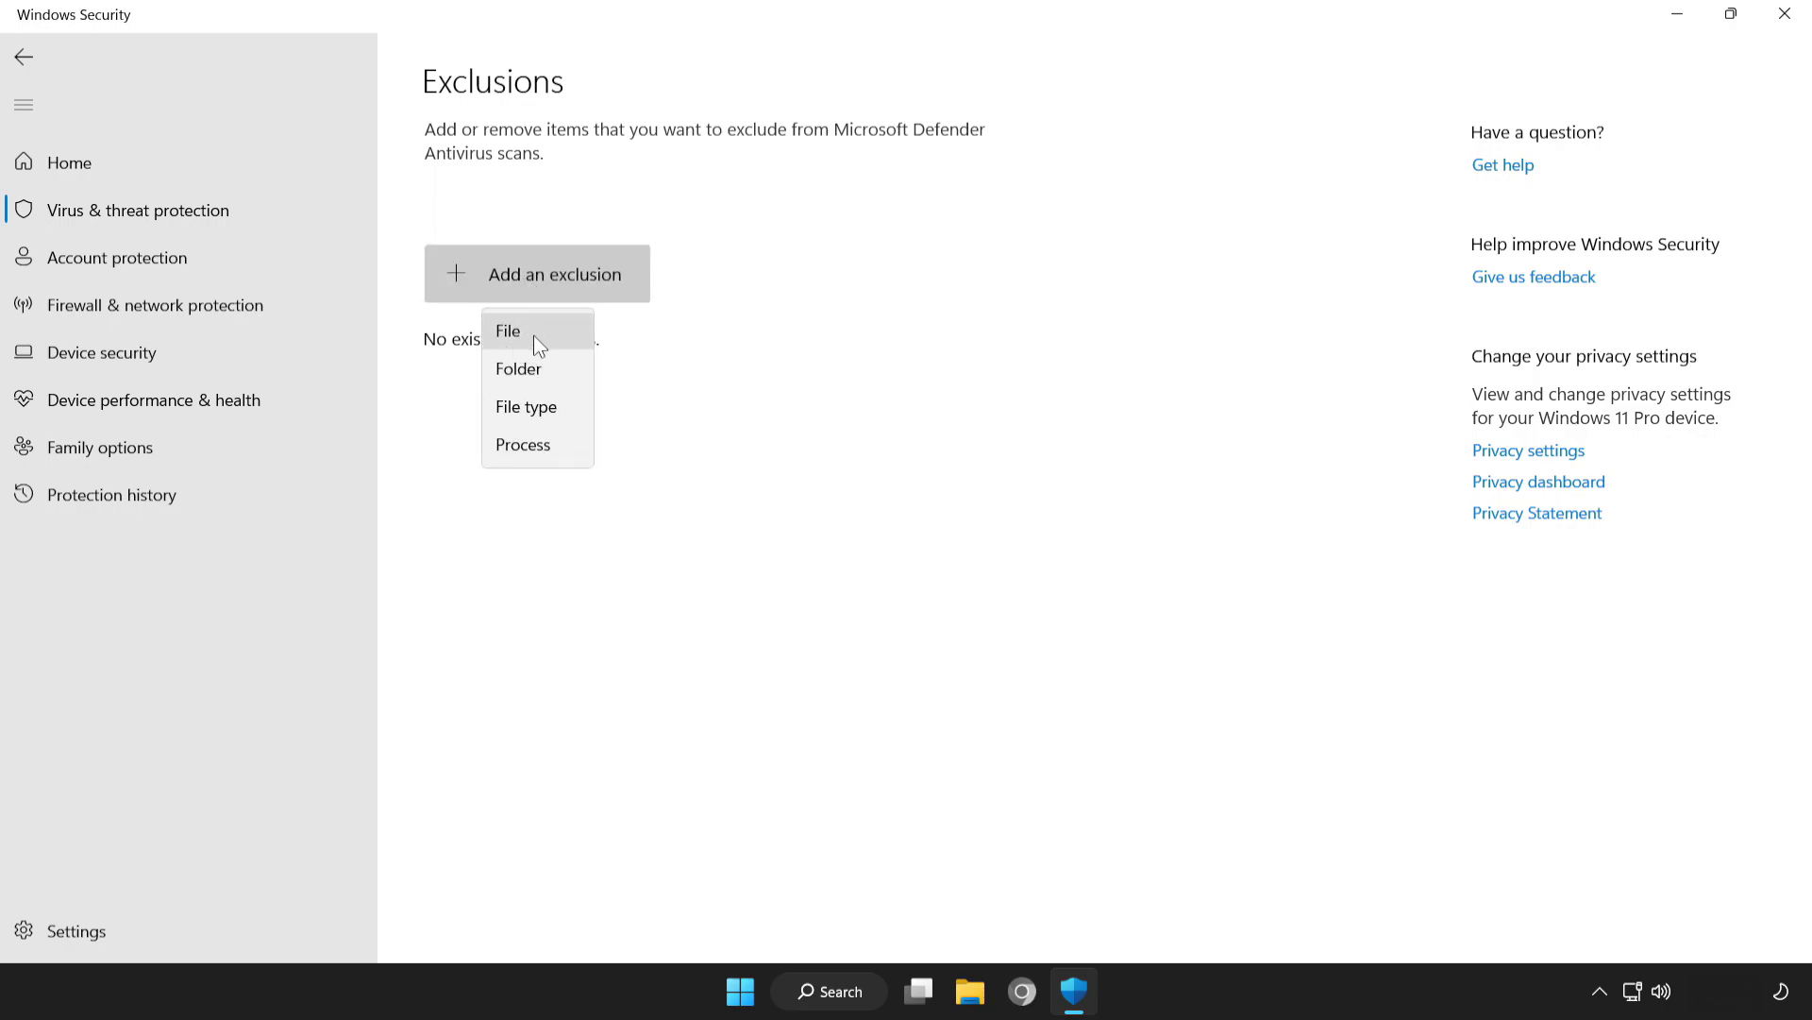
pyautogui.click(551, 336)
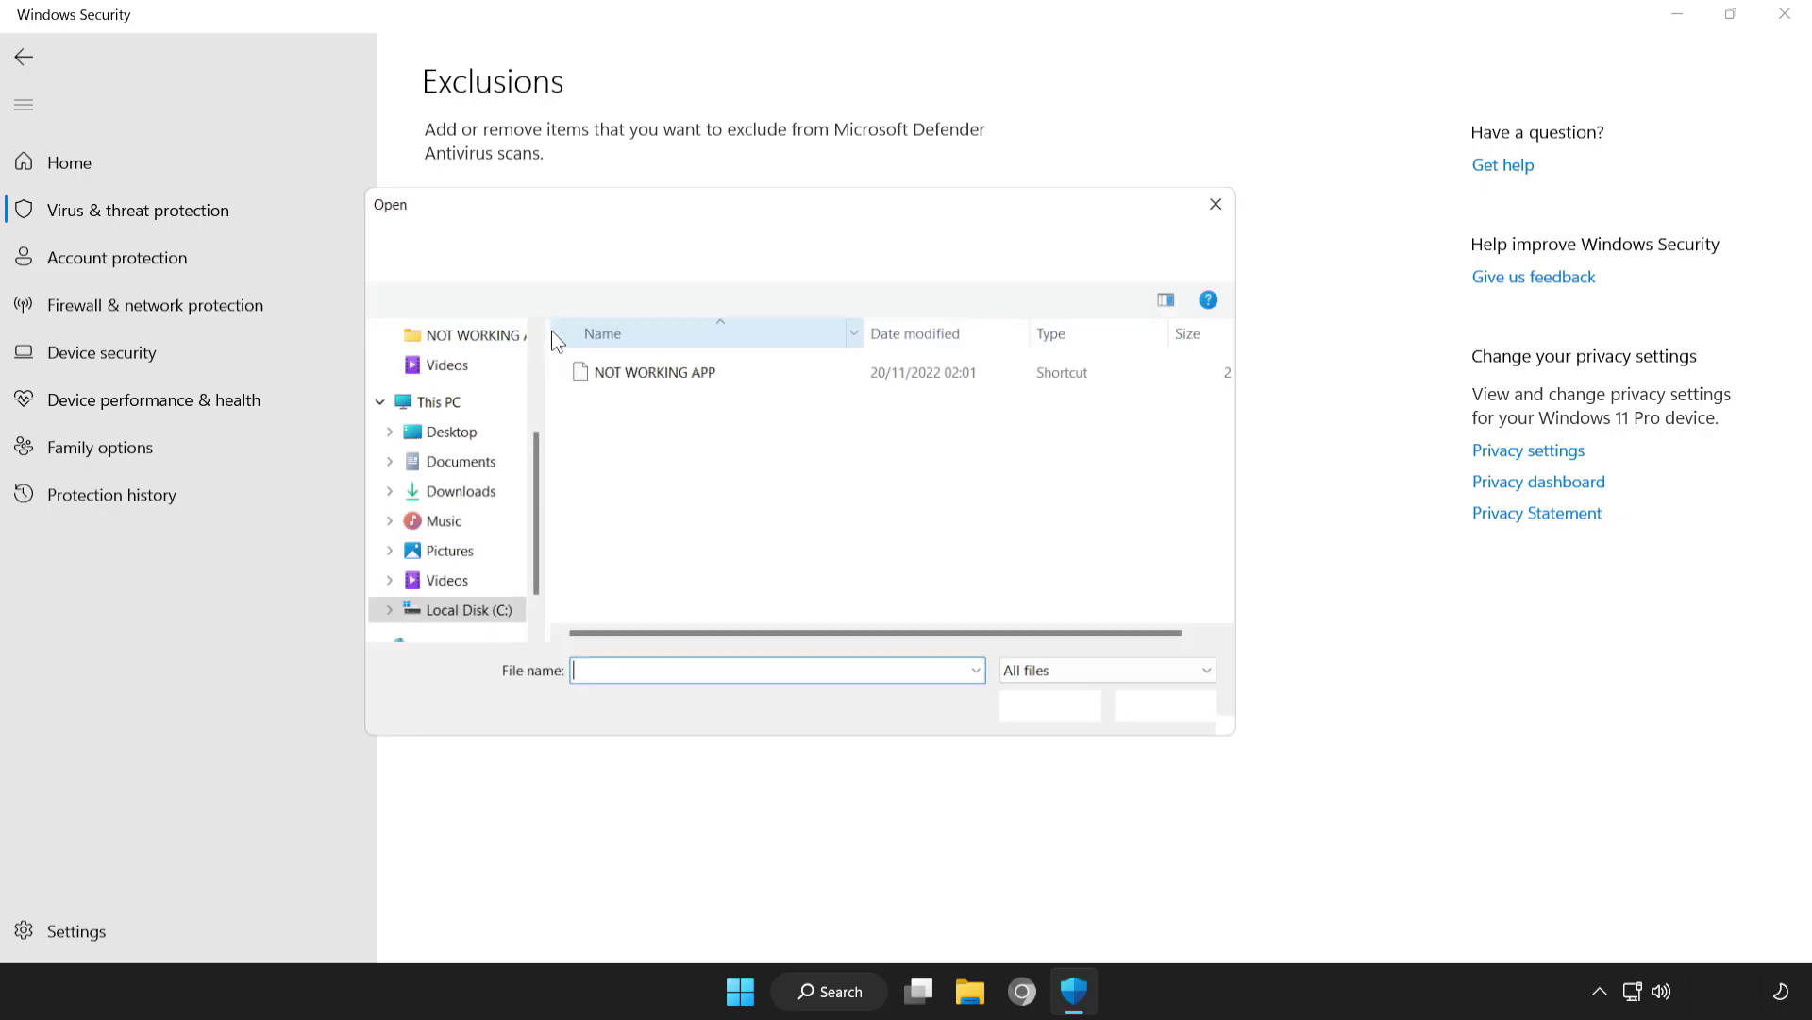
pyautogui.click(581, 375)
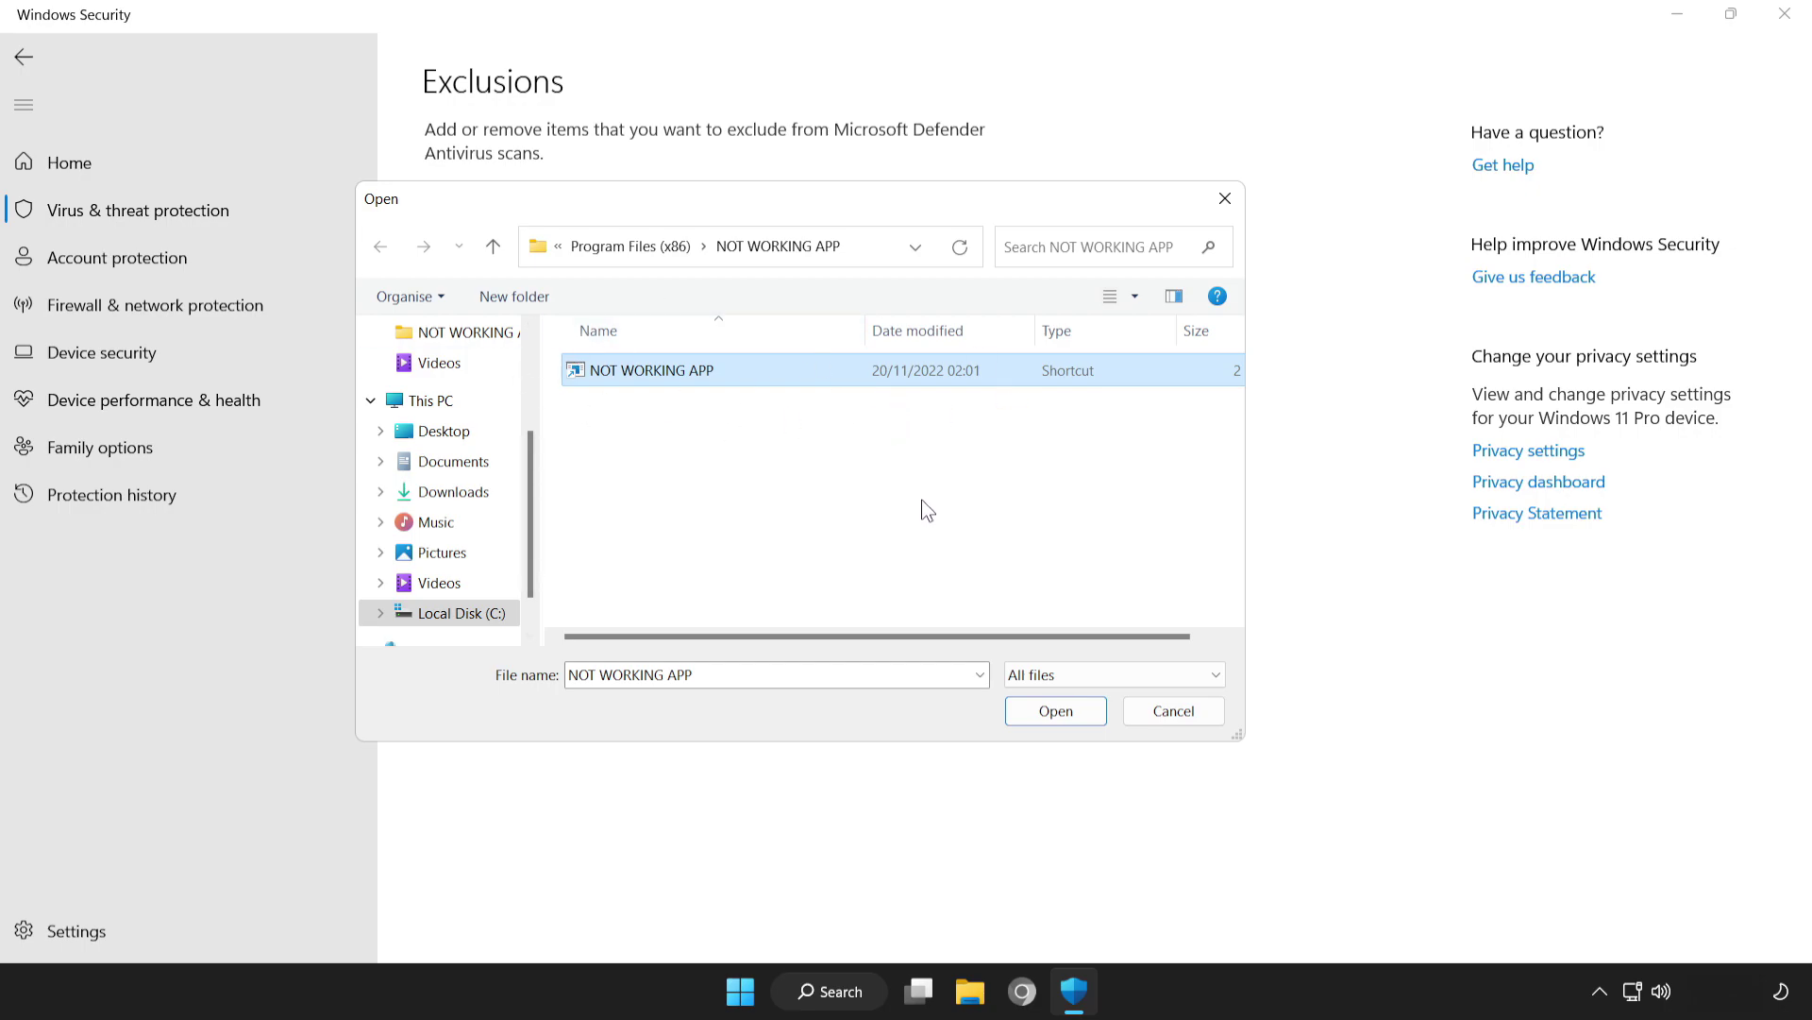
pyautogui.click(1067, 719)
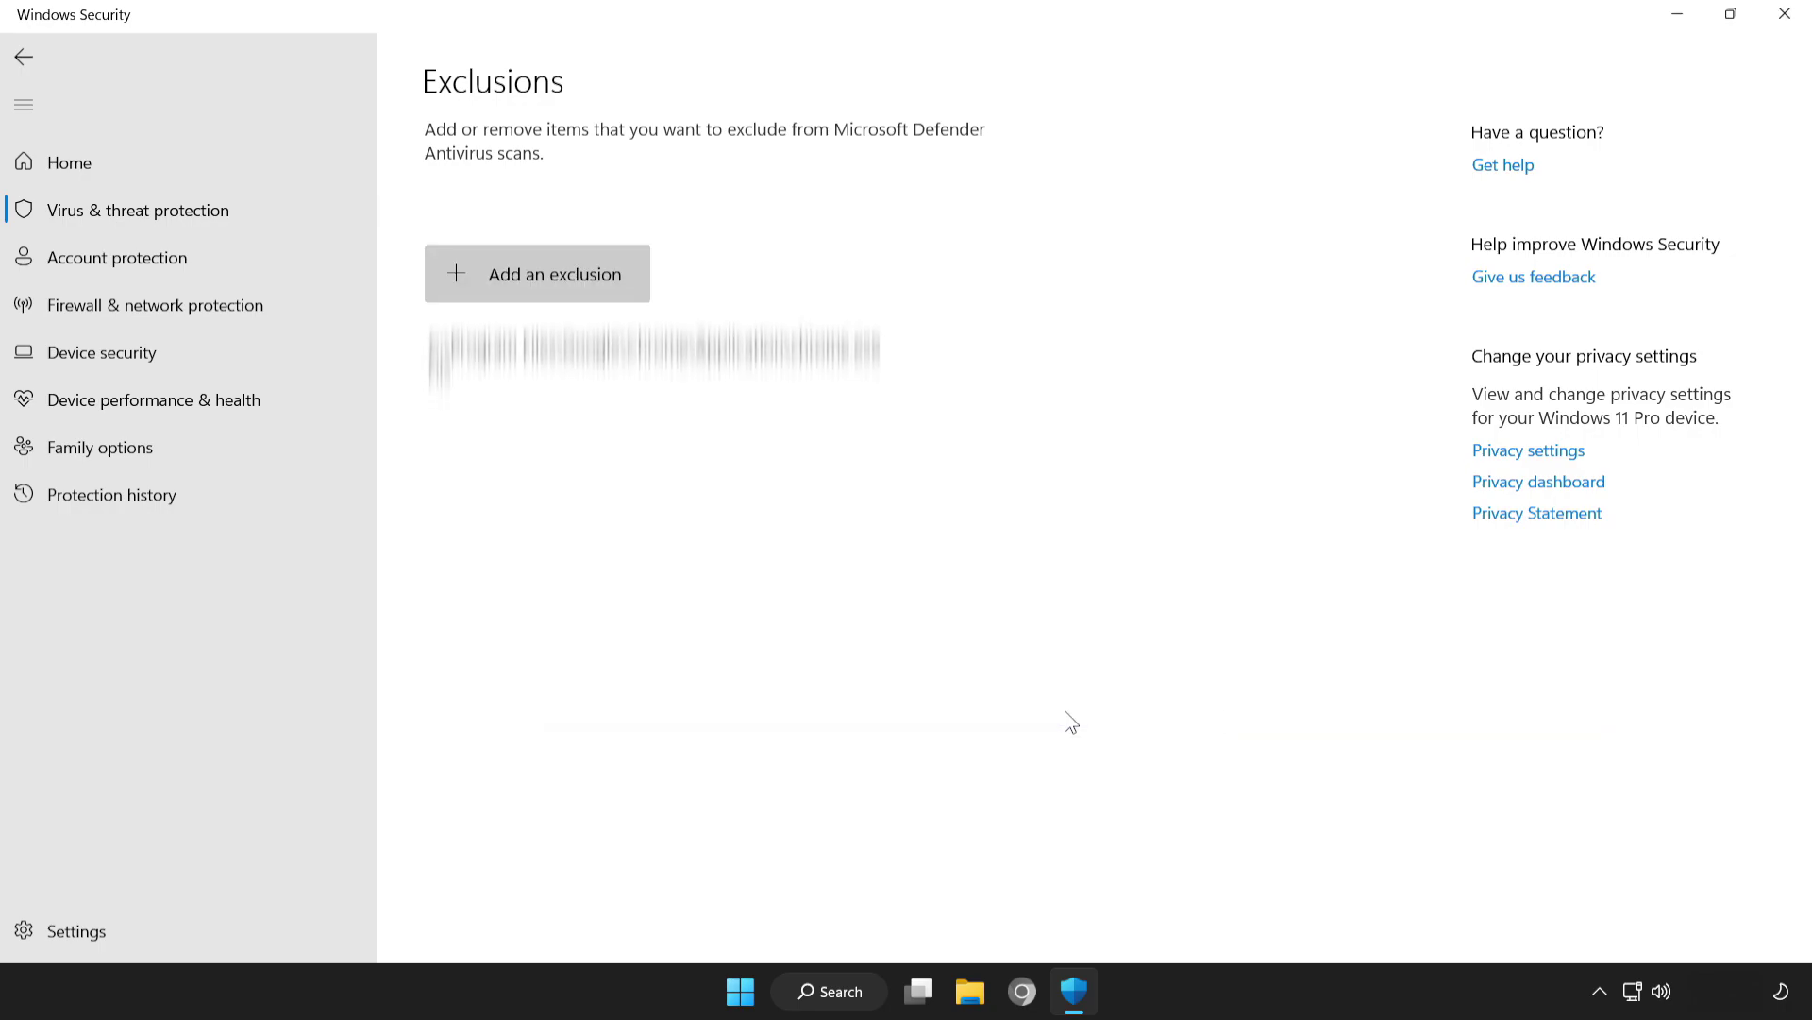
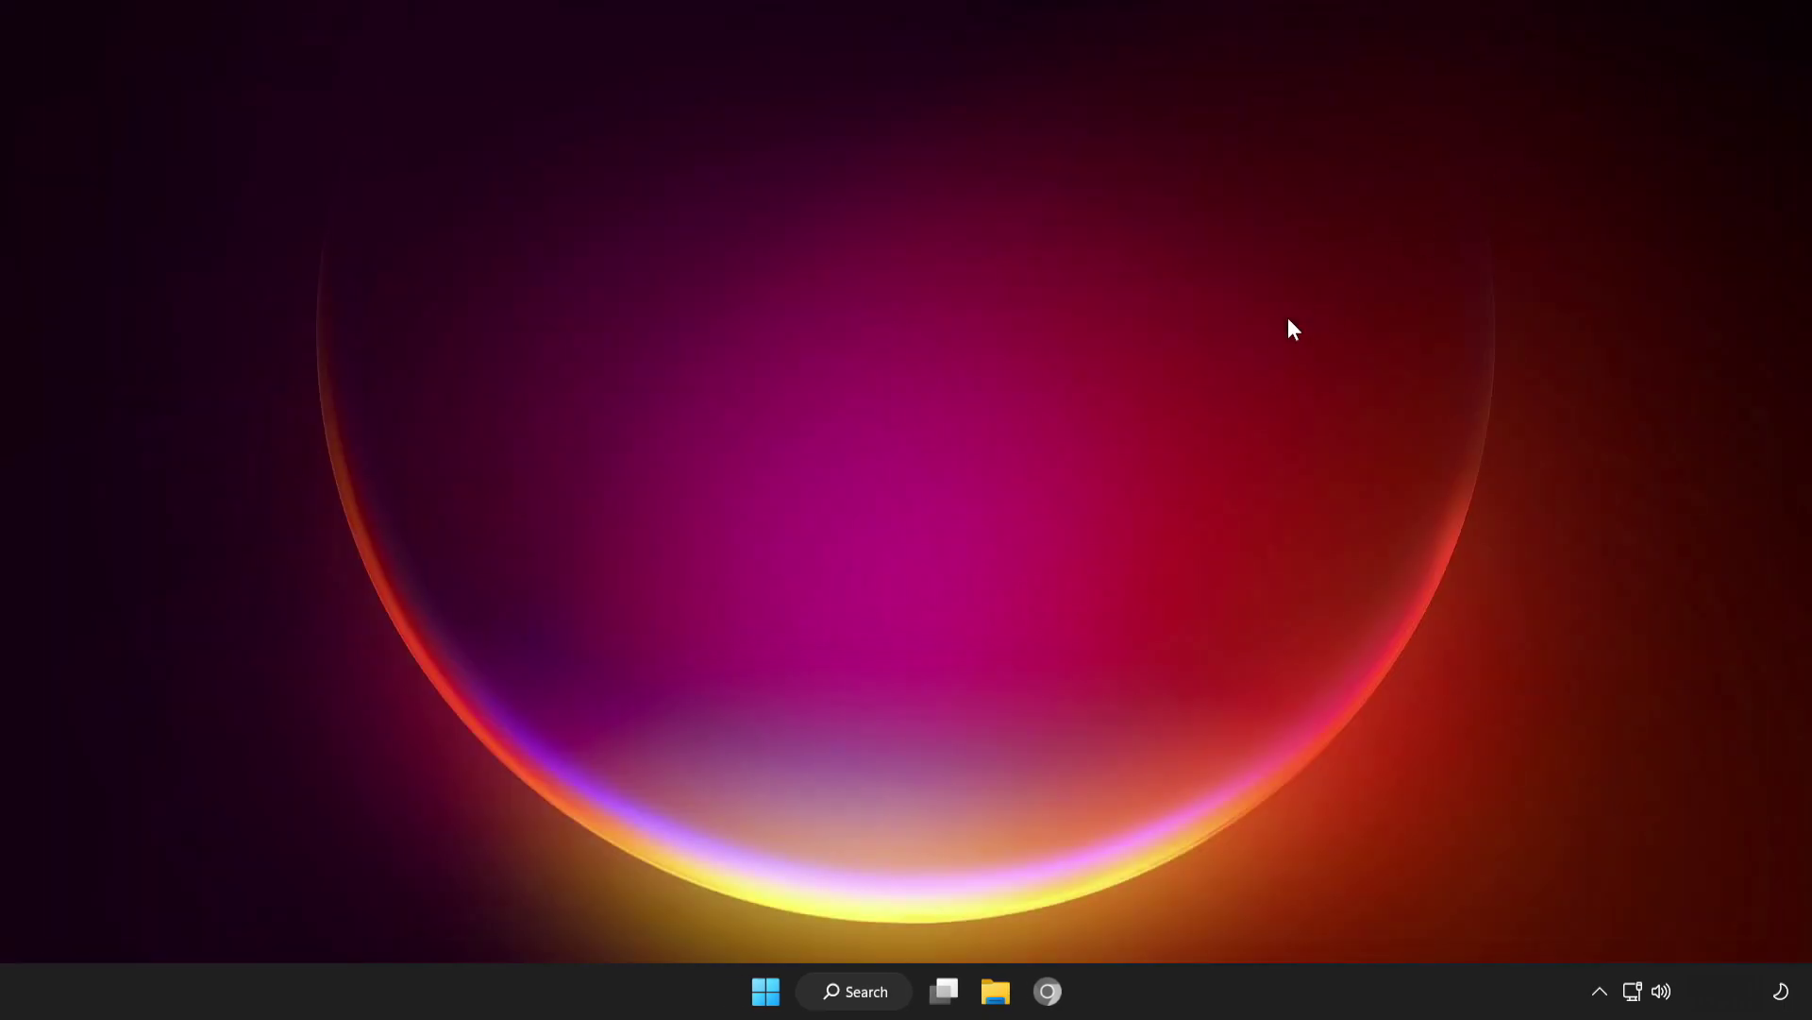
# Step: Bring up the Sleep, Shut down and Restart choices for the computer
pyautogui.click(765, 991)
pyautogui.click(1199, 910)
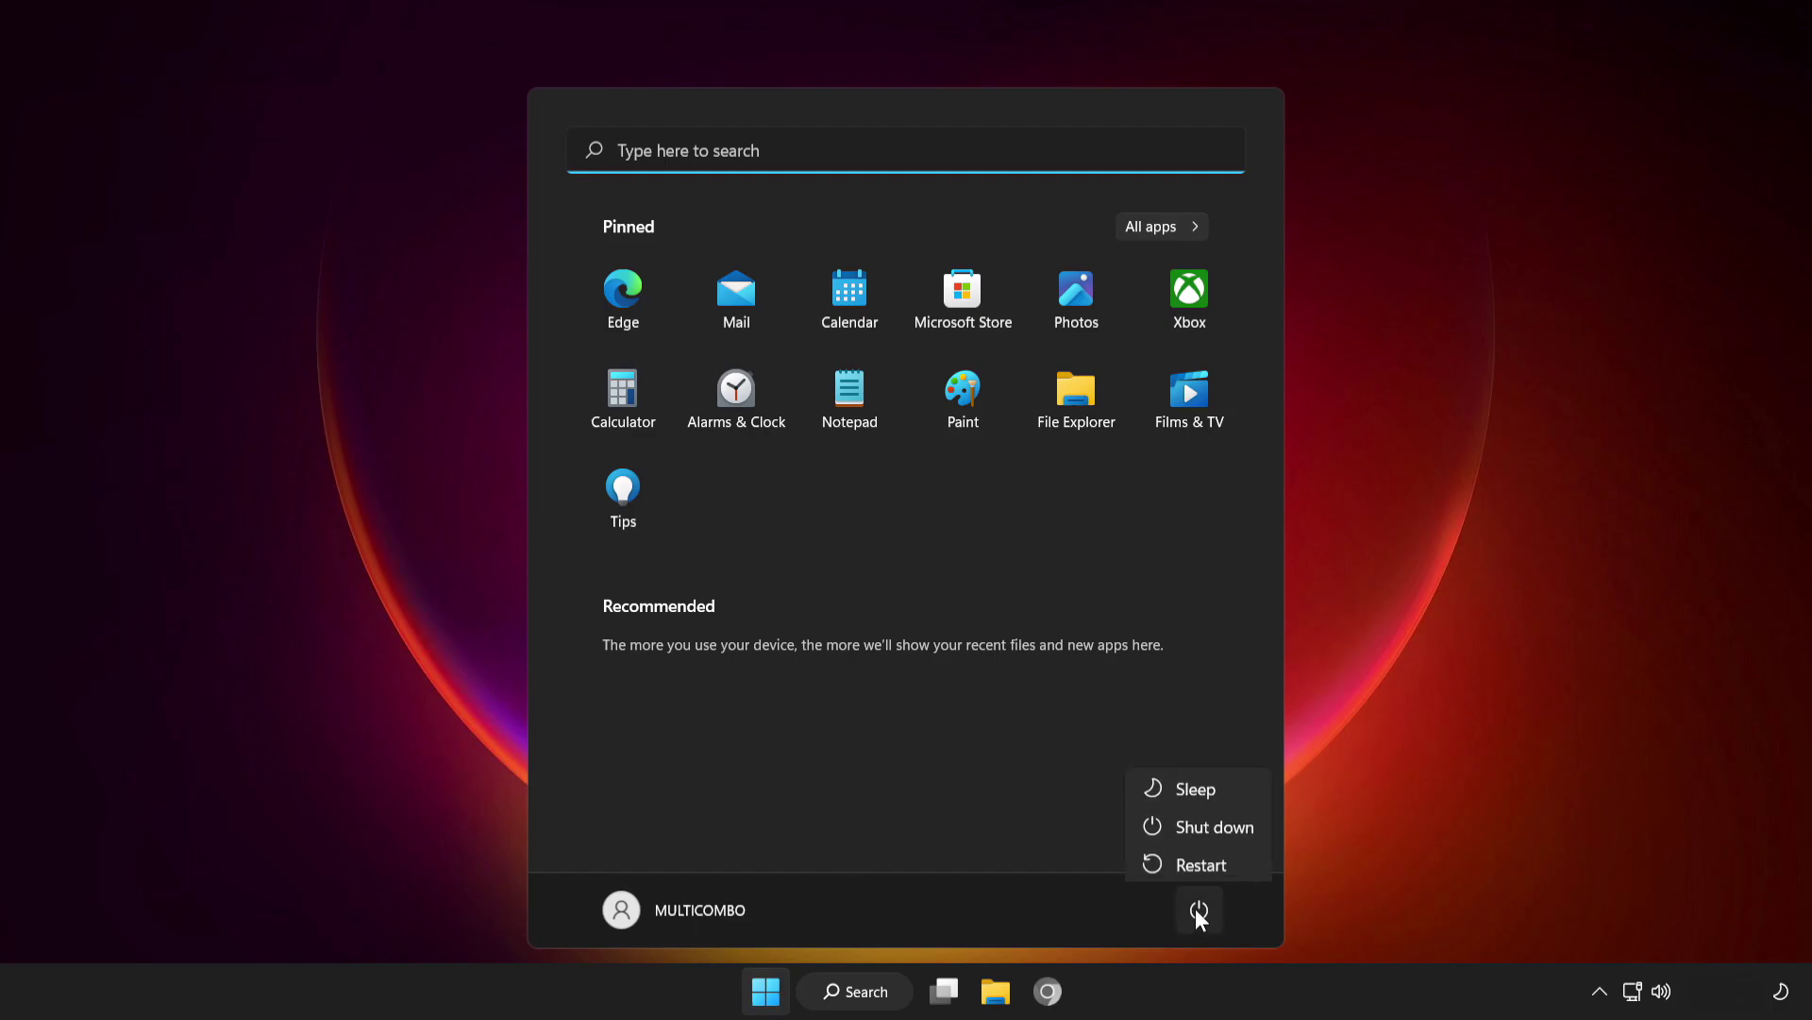